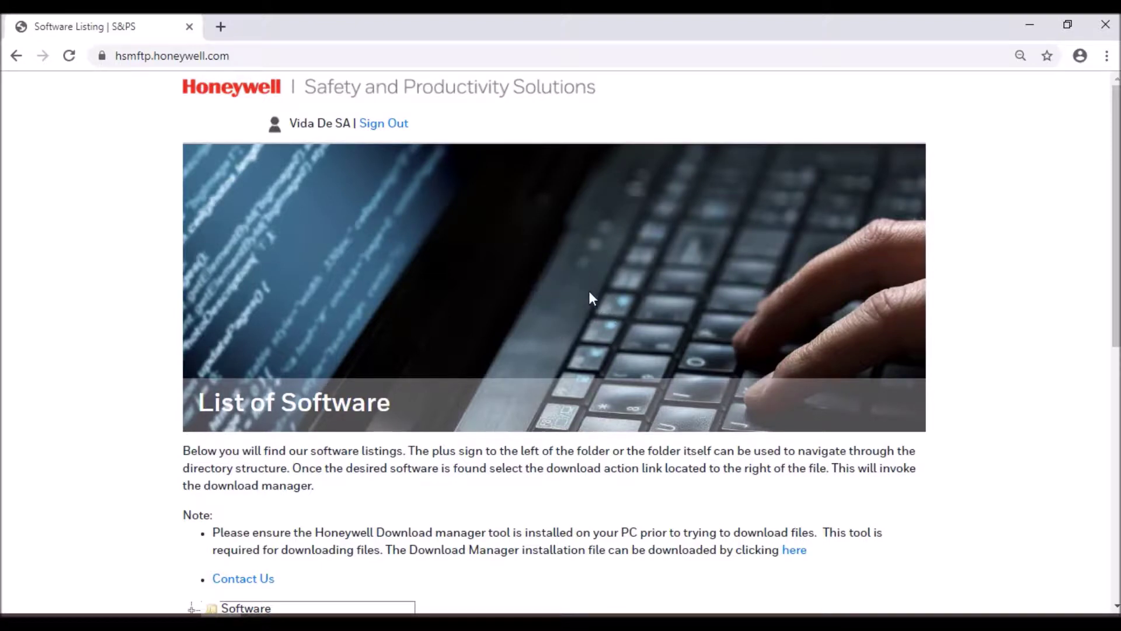
# Step: Open License Manager's Current folder in the software listing, under Software and Tools > Emulators Browsers and Tools
pyautogui.scroll(-4, 541, 299)
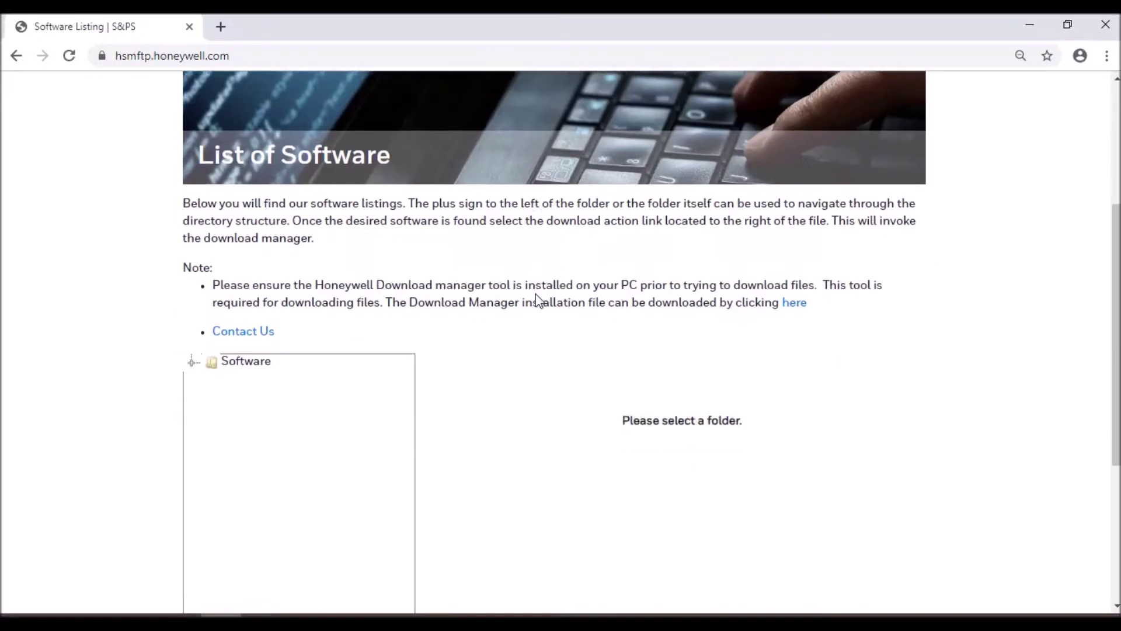
pyautogui.click(192, 363)
pyautogui.scroll(-3, 438, 275)
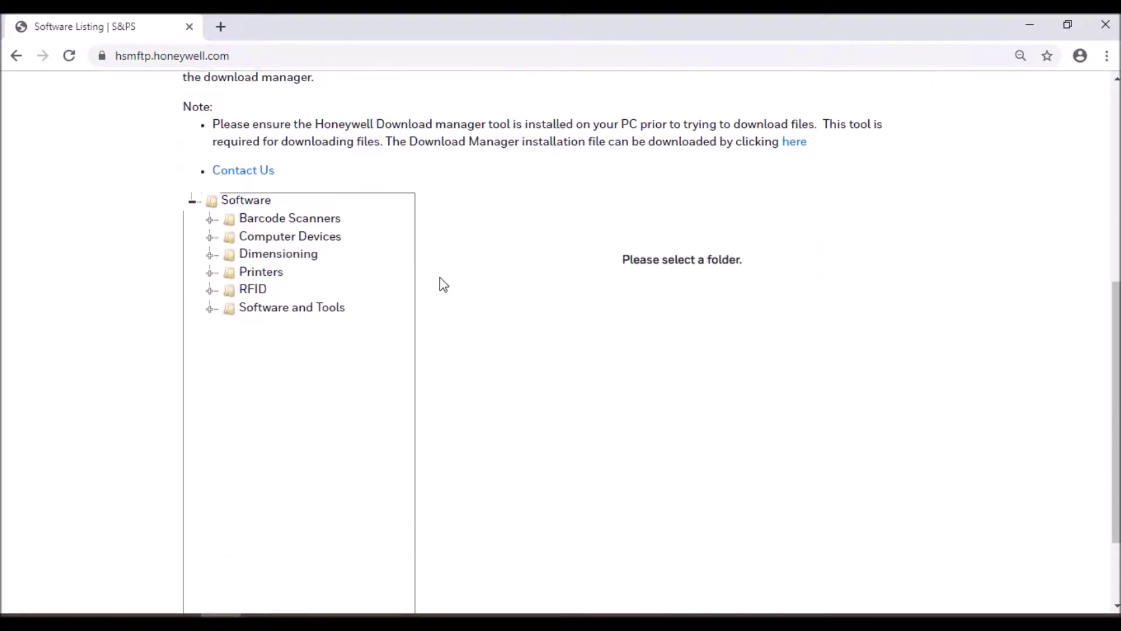
pyautogui.click(210, 305)
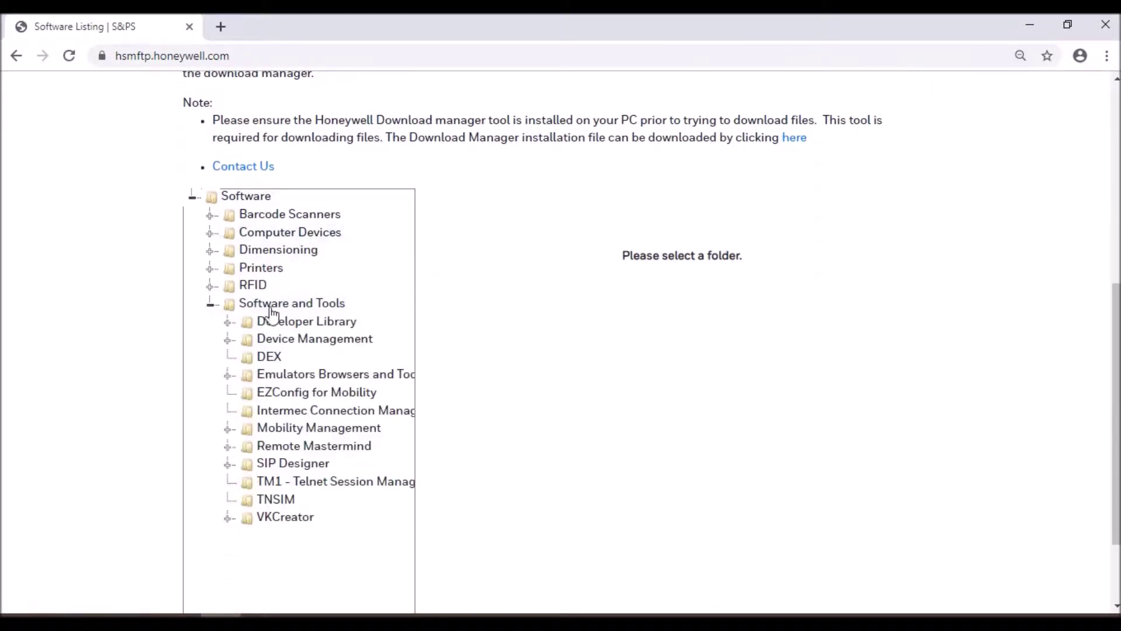
pyautogui.scroll(-2, 324, 272)
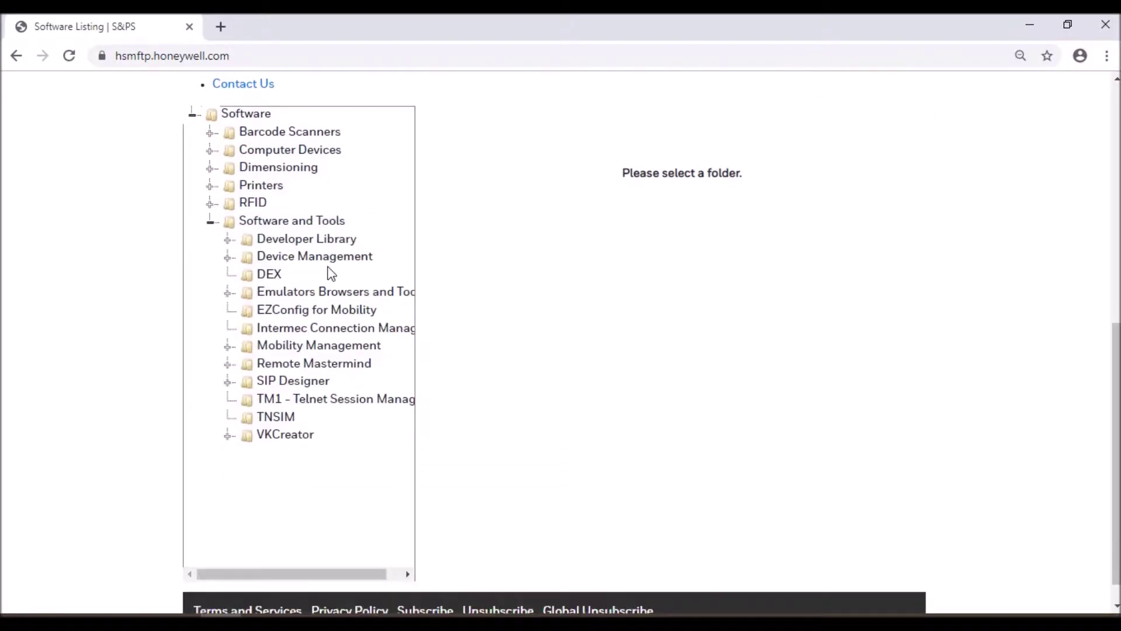
pyautogui.click(230, 292)
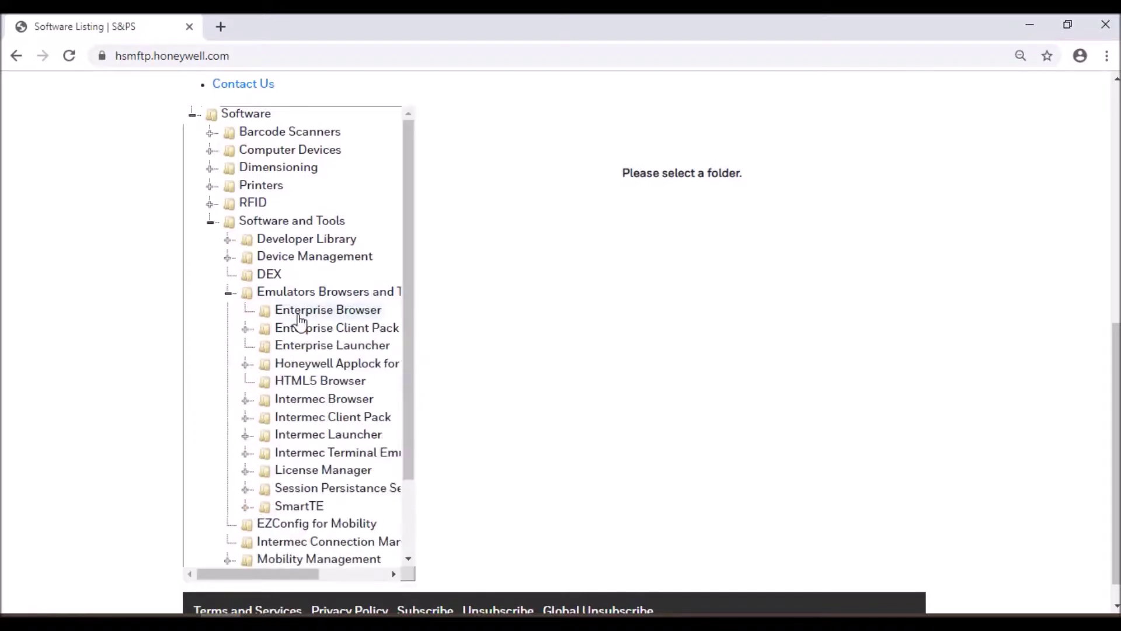
pyautogui.click(310, 474)
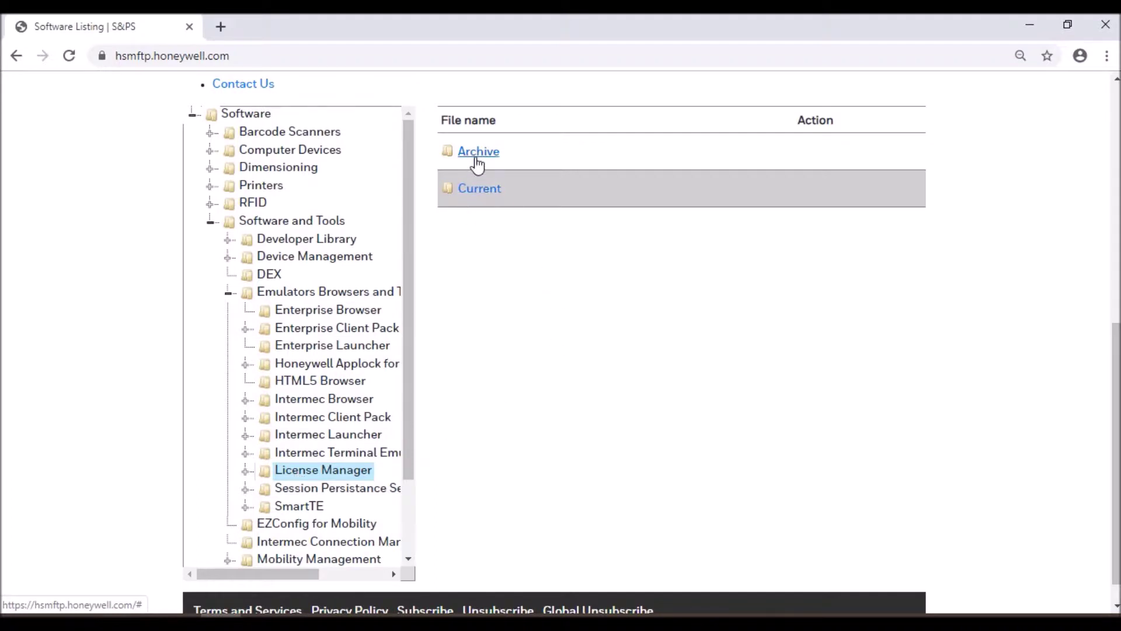
pyautogui.click(489, 188)
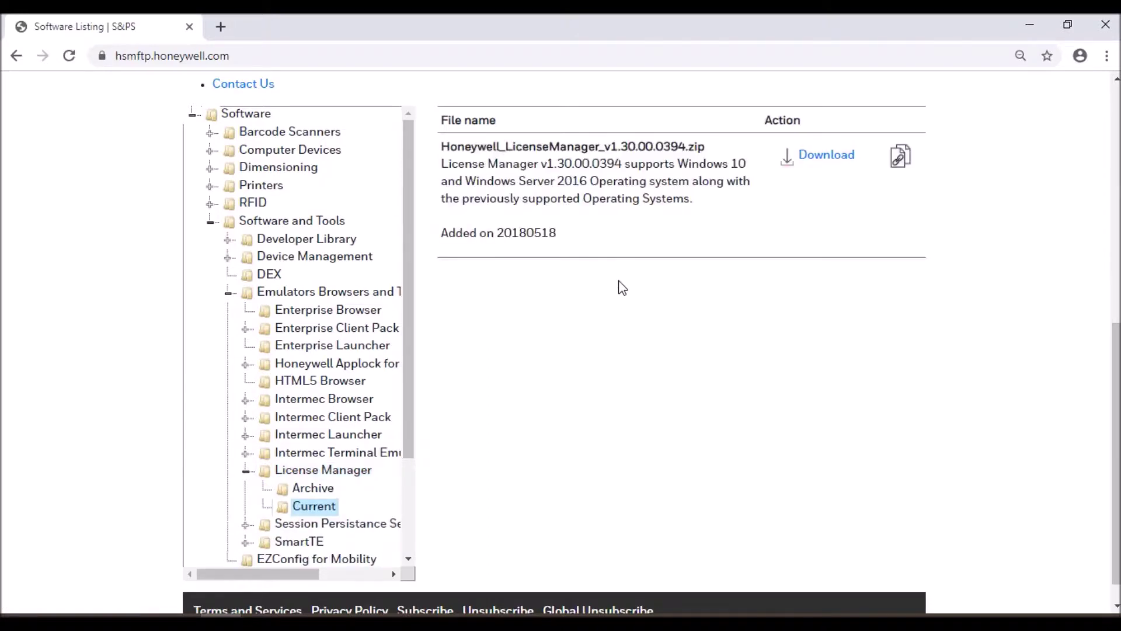
# Step: Check License Manager's Archive folder, return to Current and download Honeywell_LicenseManager_v1.30.00.0394.zip
pyautogui.click(310, 488)
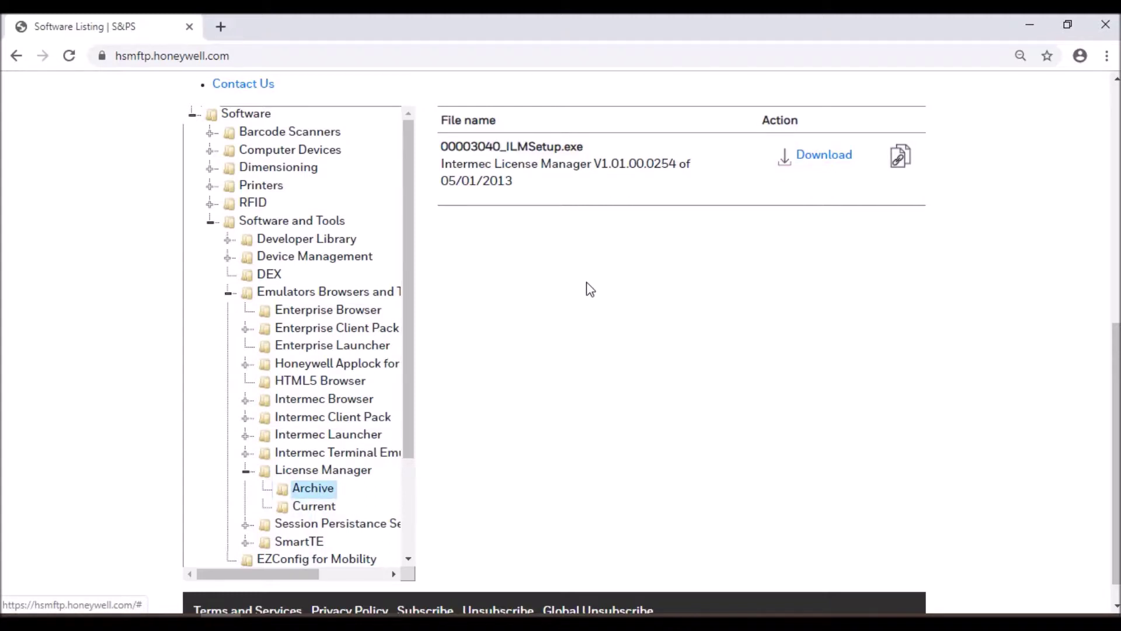
pyautogui.click(314, 505)
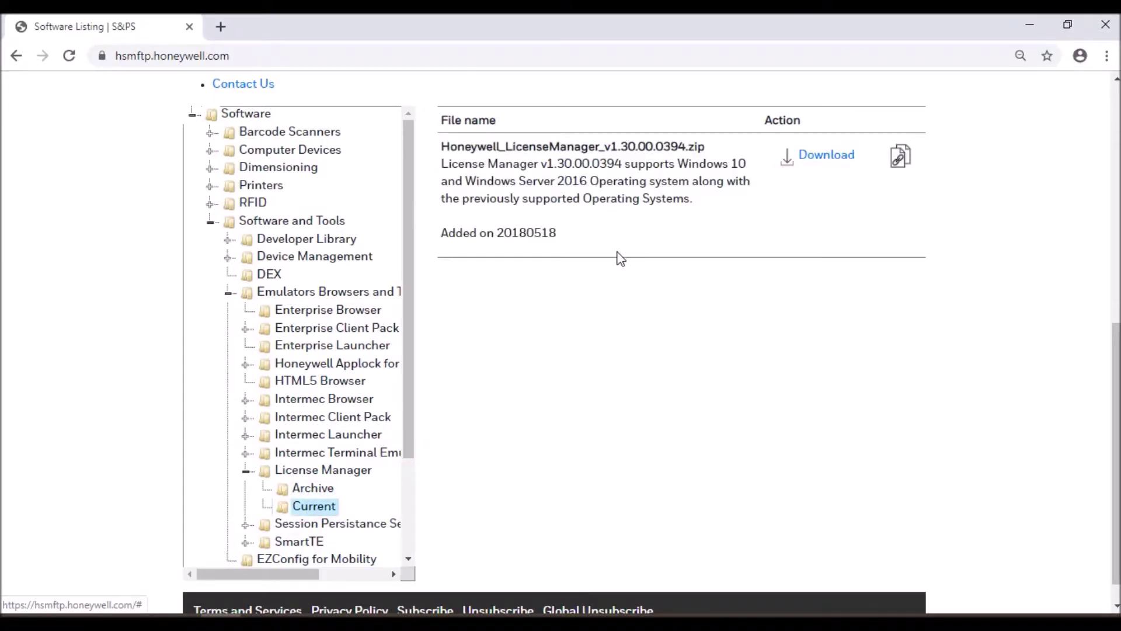
pyautogui.click(824, 157)
pyautogui.click(558, 132)
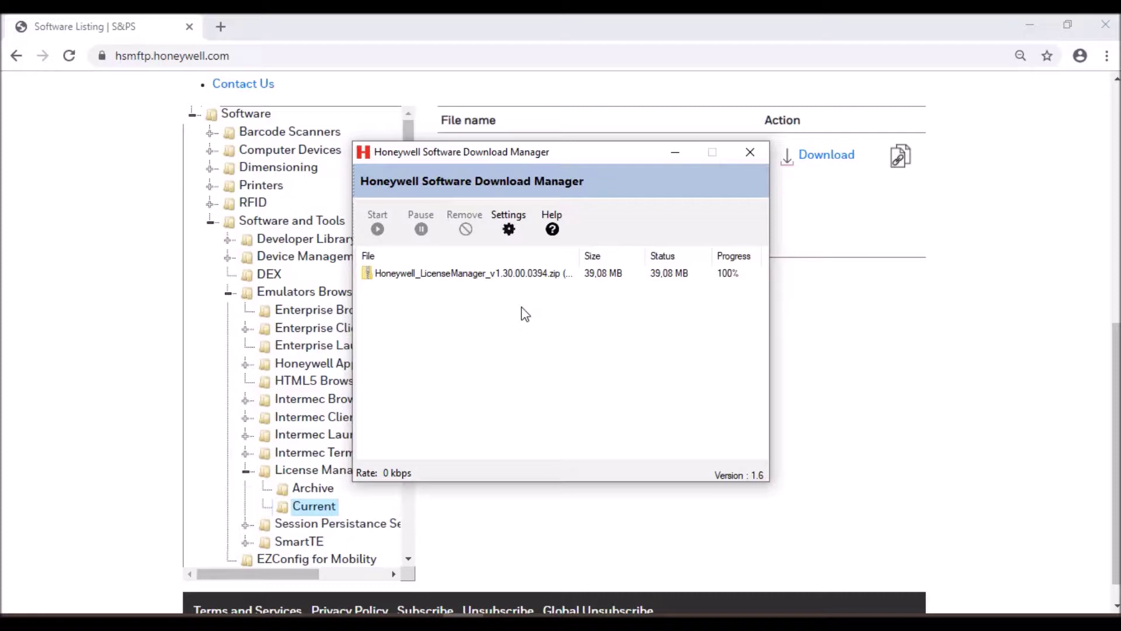
# Step: Open the downloaded License Manager archive and try to launch LicenseManagerSetup.exe from it
pyautogui.click(499, 271)
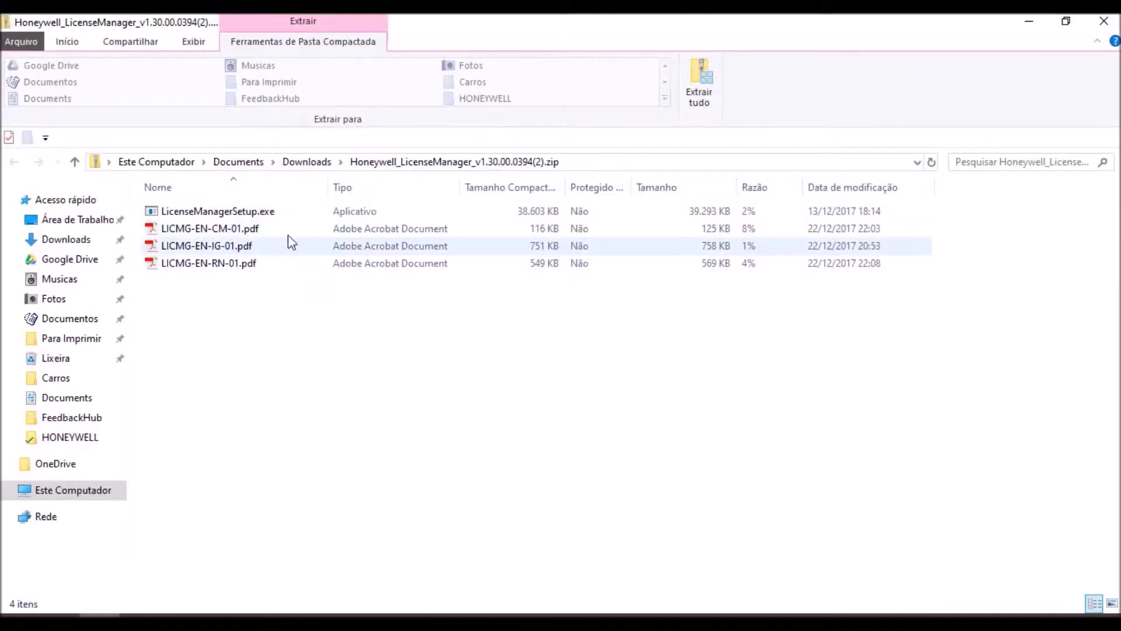
pyautogui.click(226, 212)
pyautogui.doubleClick(226, 211)
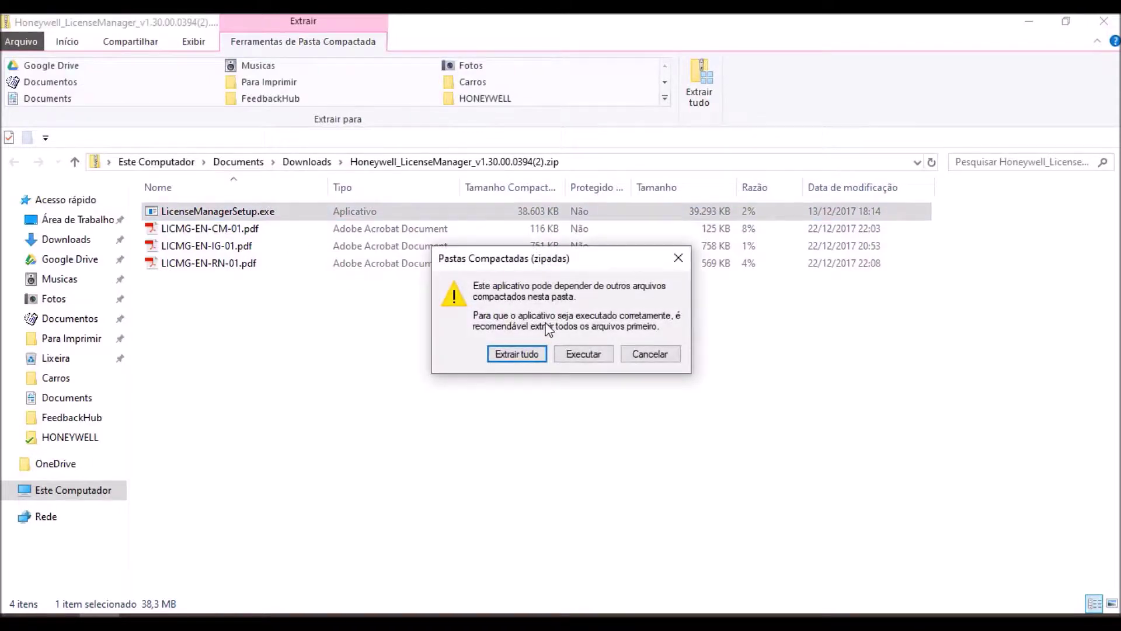
pyautogui.click(647, 351)
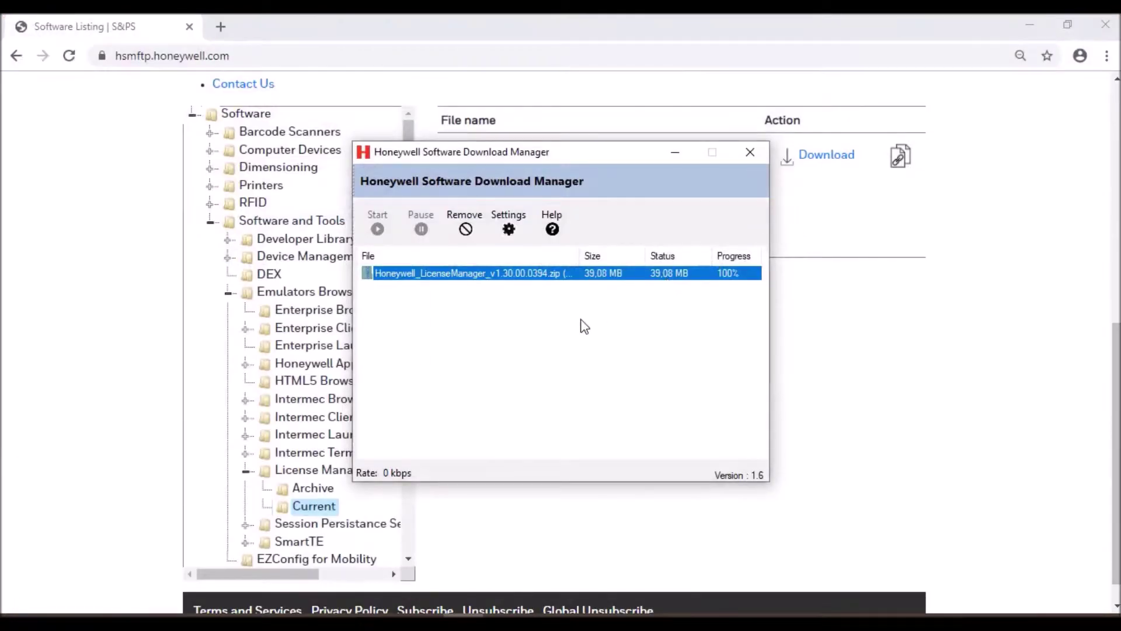
# Step: Close the download manager, open the installed License Manager Console and reposition its window on the desktop
pyautogui.click(750, 153)
pyautogui.click(618, 378)
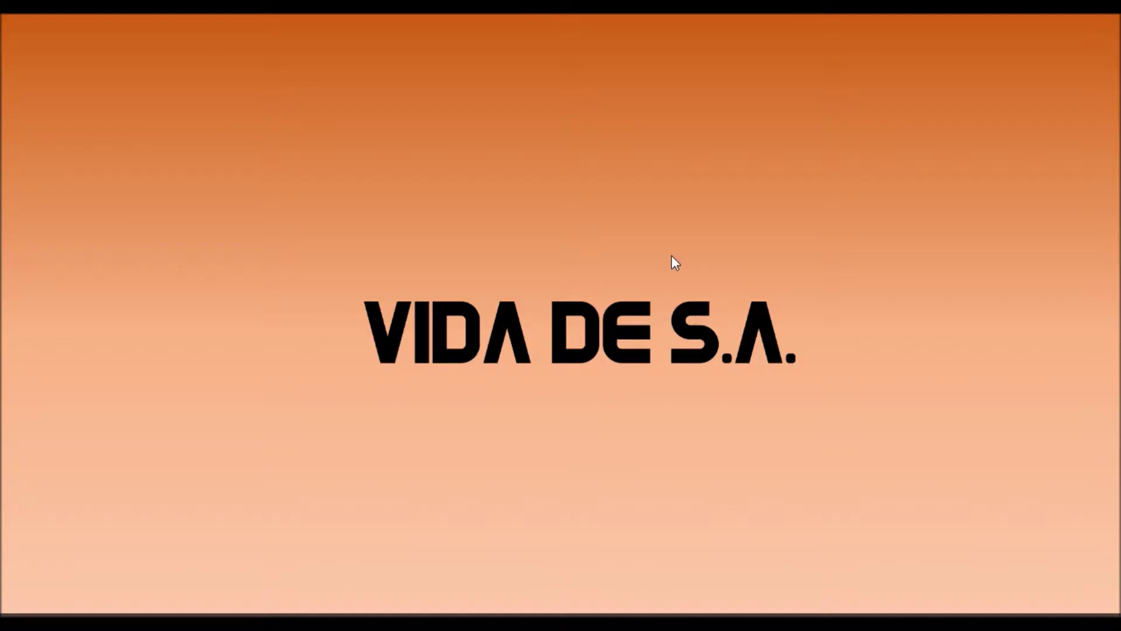
pyautogui.press('super')
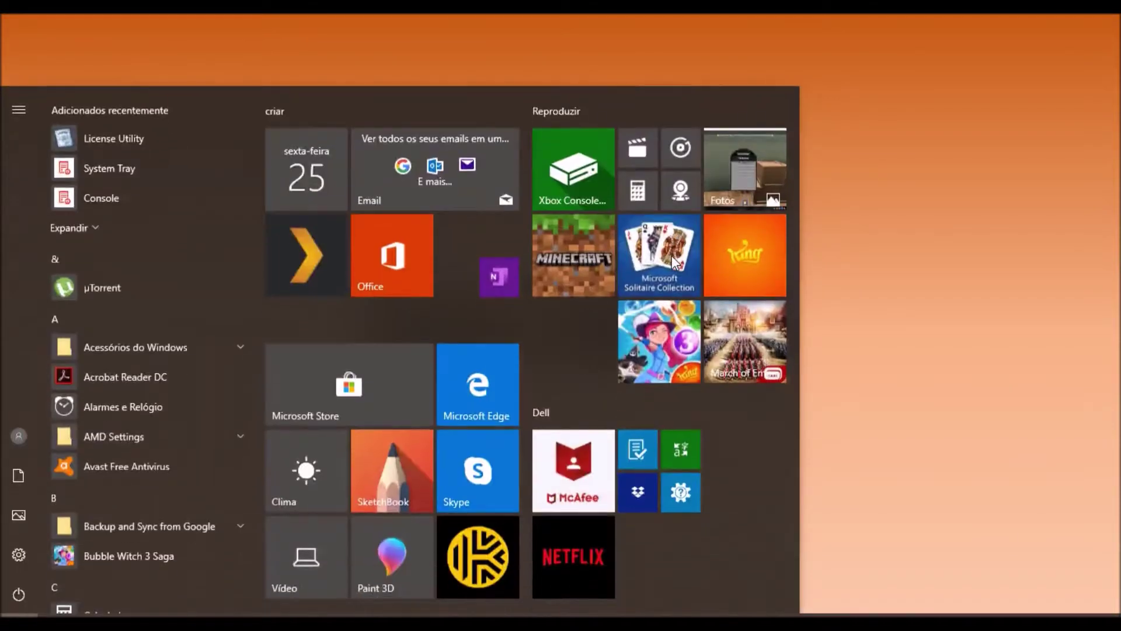
pyautogui.write('license')
pyautogui.press('Down')
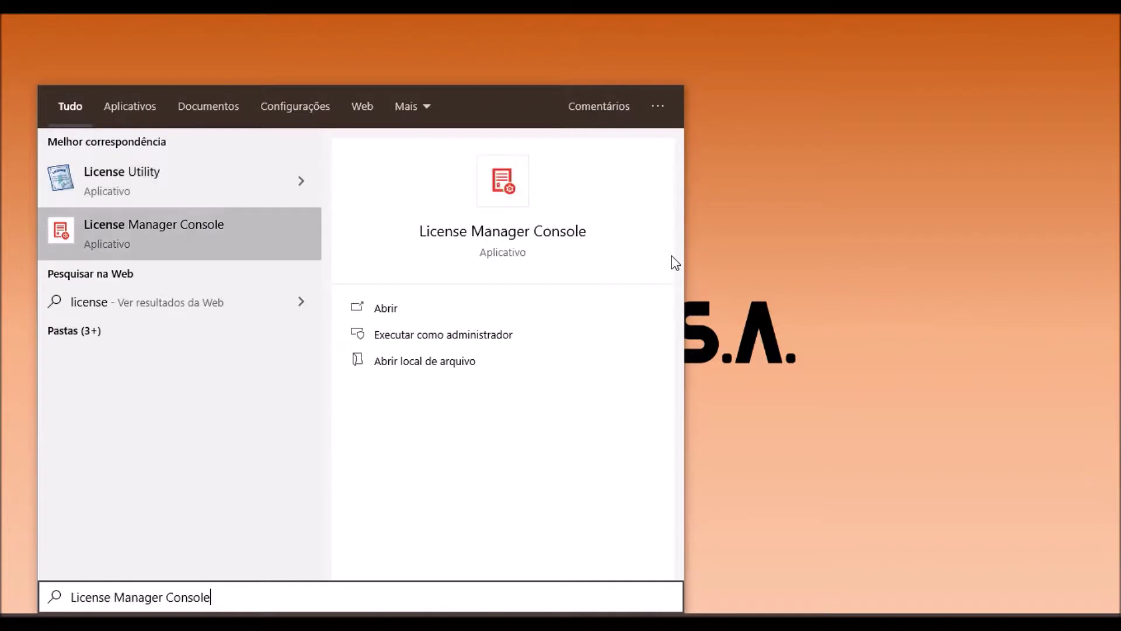
pyautogui.press('Return')
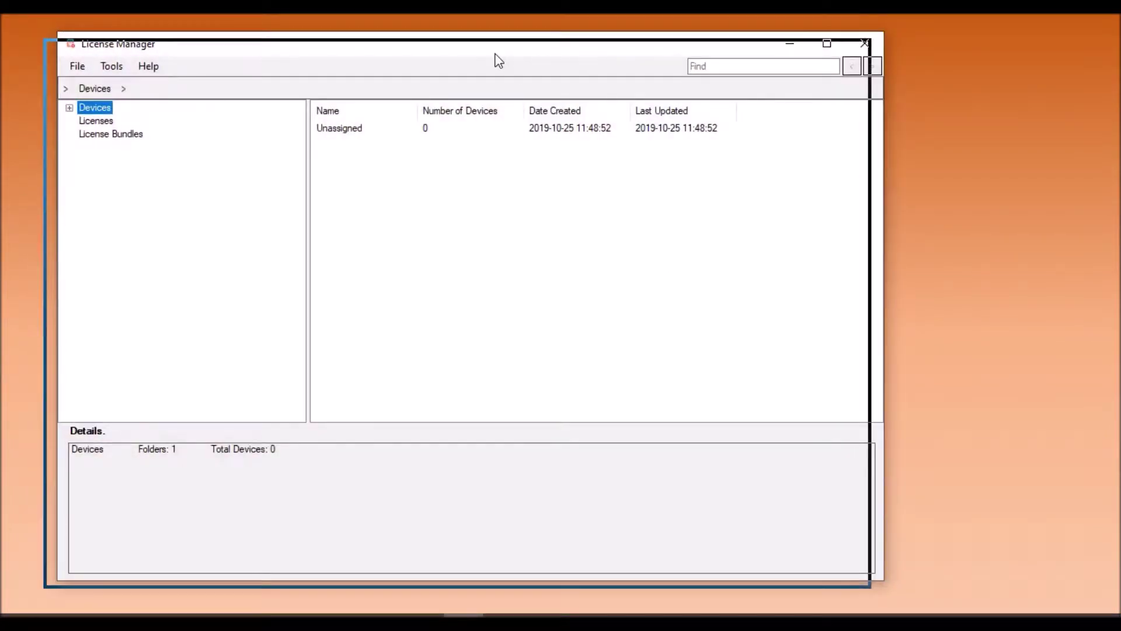
pyautogui.moveTo(498, 63); pyautogui.dragTo(540, 65)
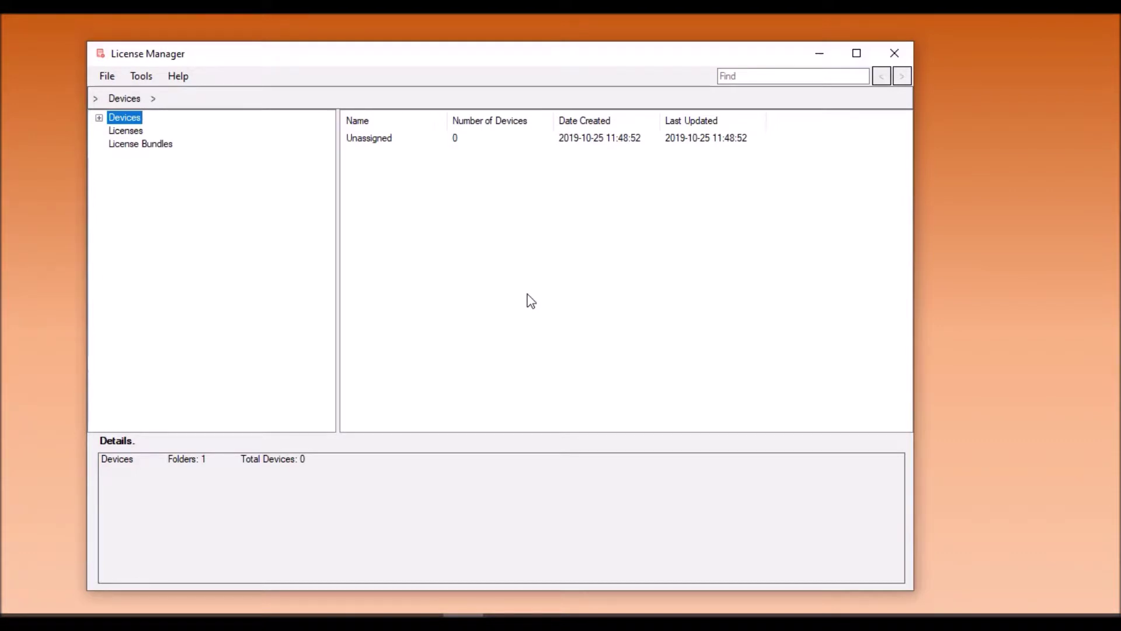
pyautogui.moveTo(693, 55); pyautogui.dragTo(706, 54)
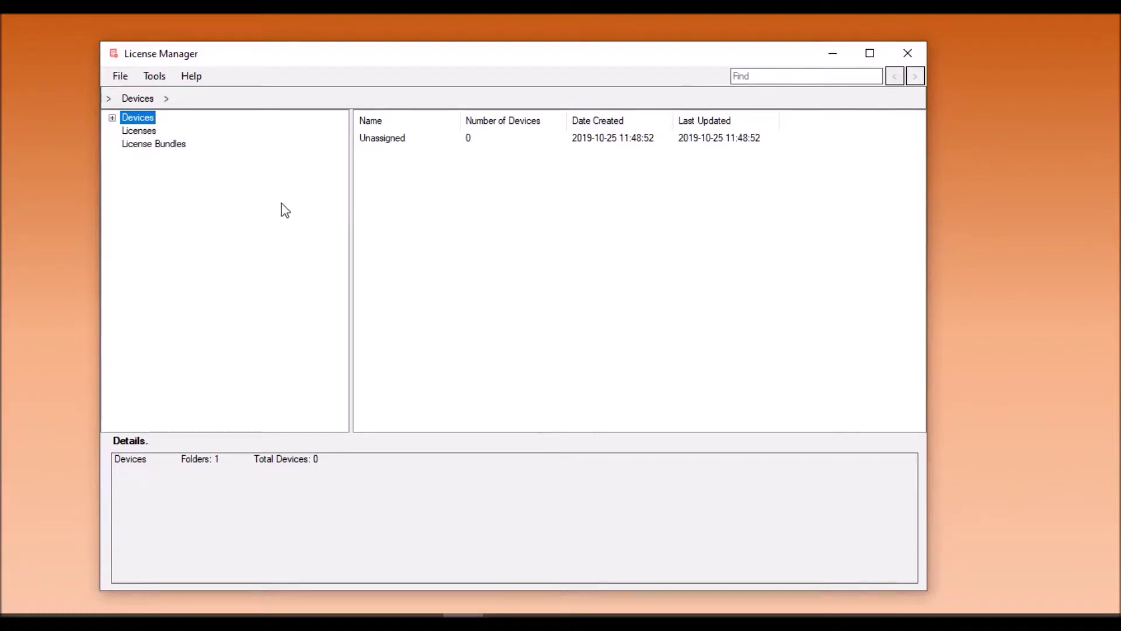
# Step: Review the Devices, Unassigned, Licenses and License Bundles sections of the License Manager tree
pyautogui.click(112, 118)
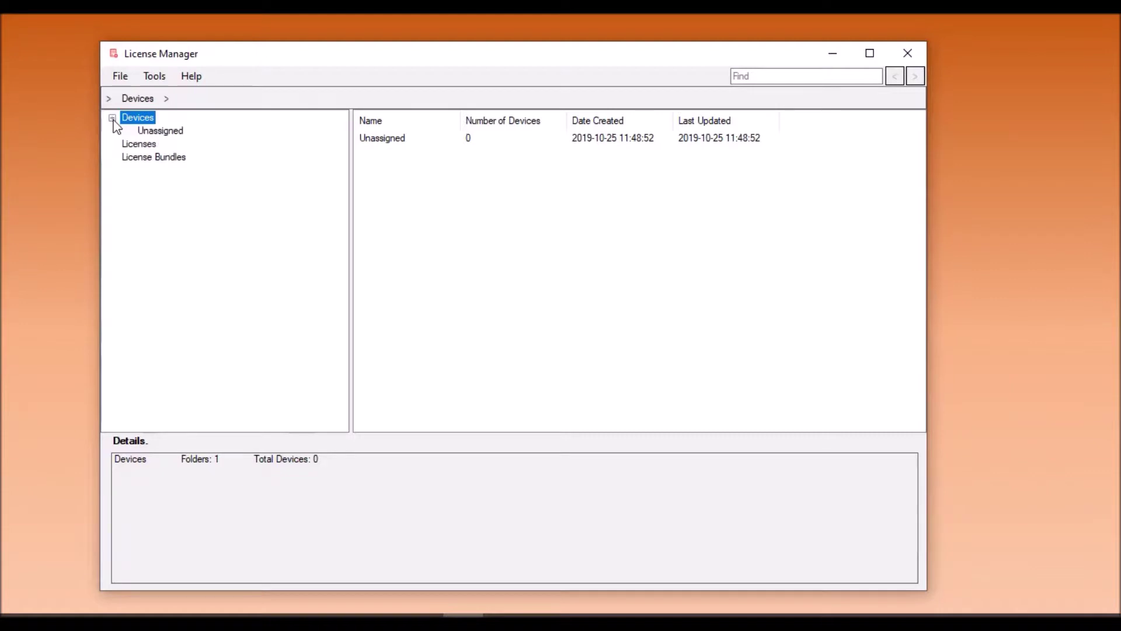
pyautogui.click(149, 133)
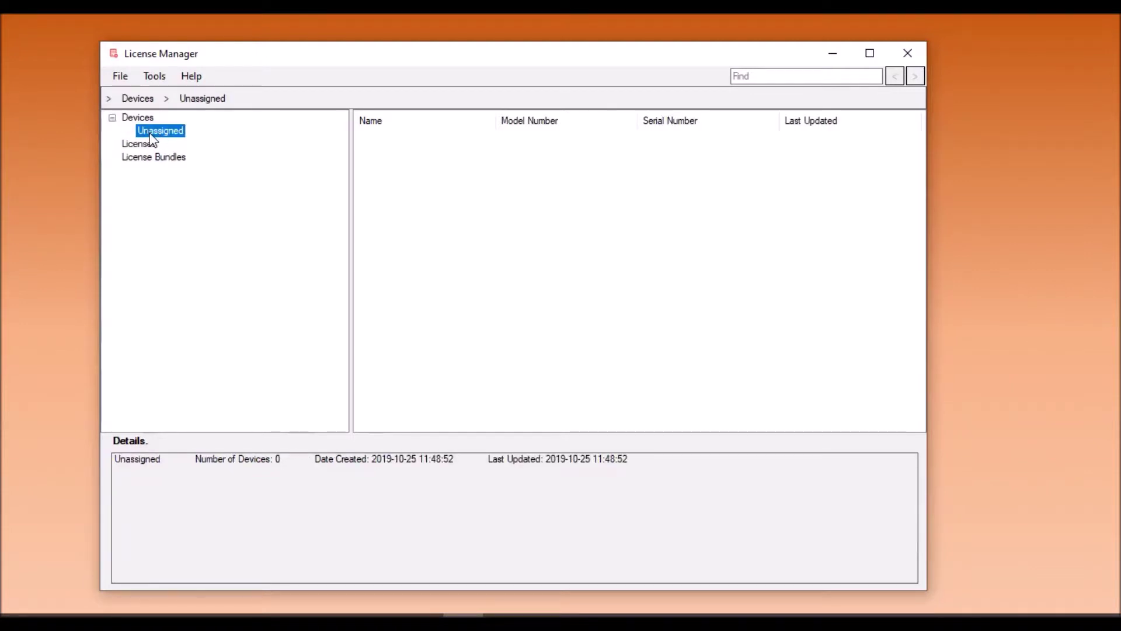
pyautogui.click(134, 119)
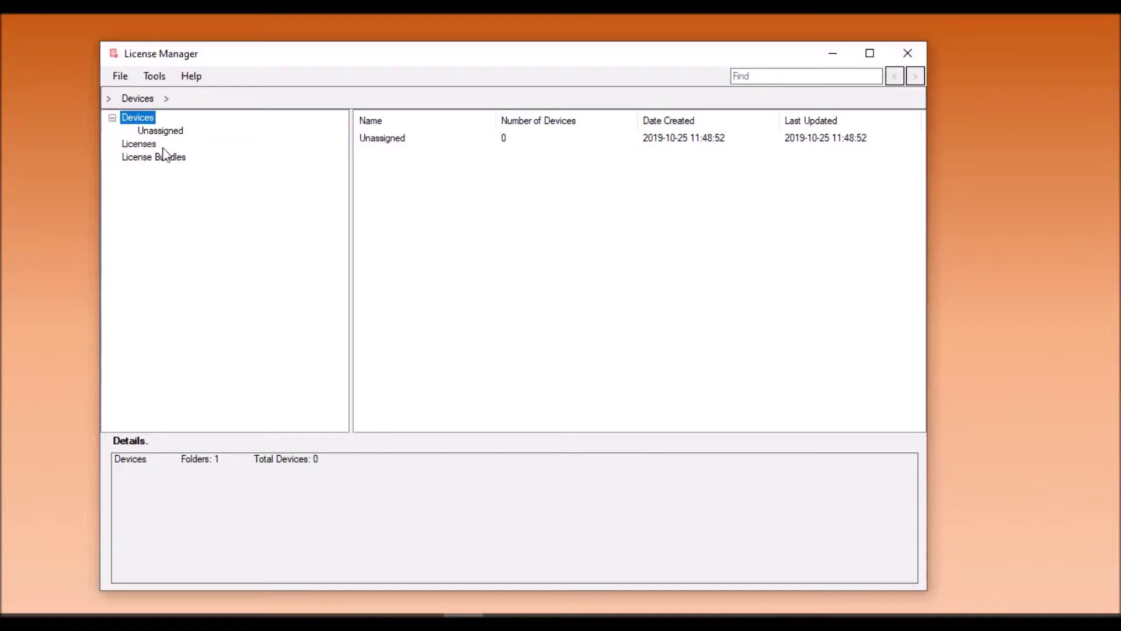
pyautogui.click(143, 146)
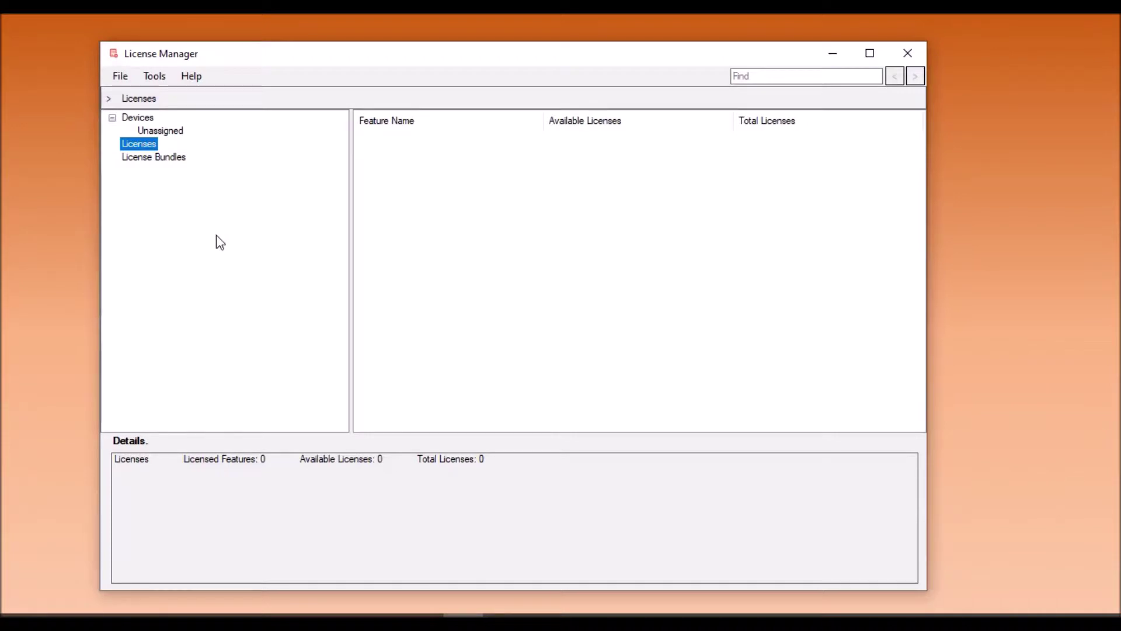
pyautogui.click(139, 163)
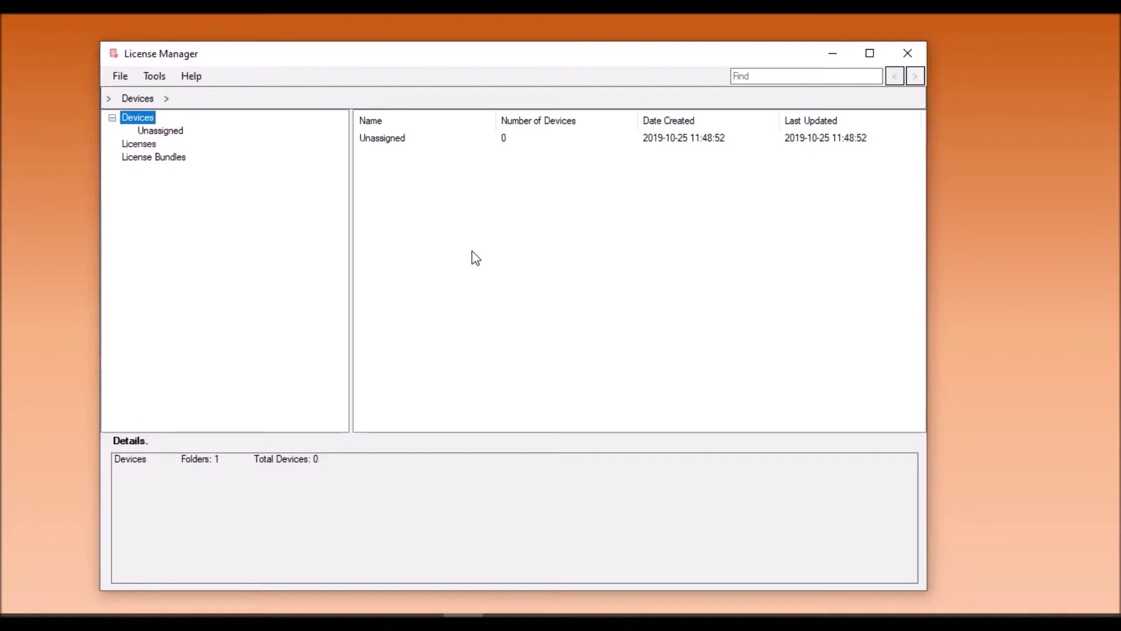
# Step: Switch to the license activation document in Word and highlight the Activation ID value in yellow
pyautogui.click(386, 620)
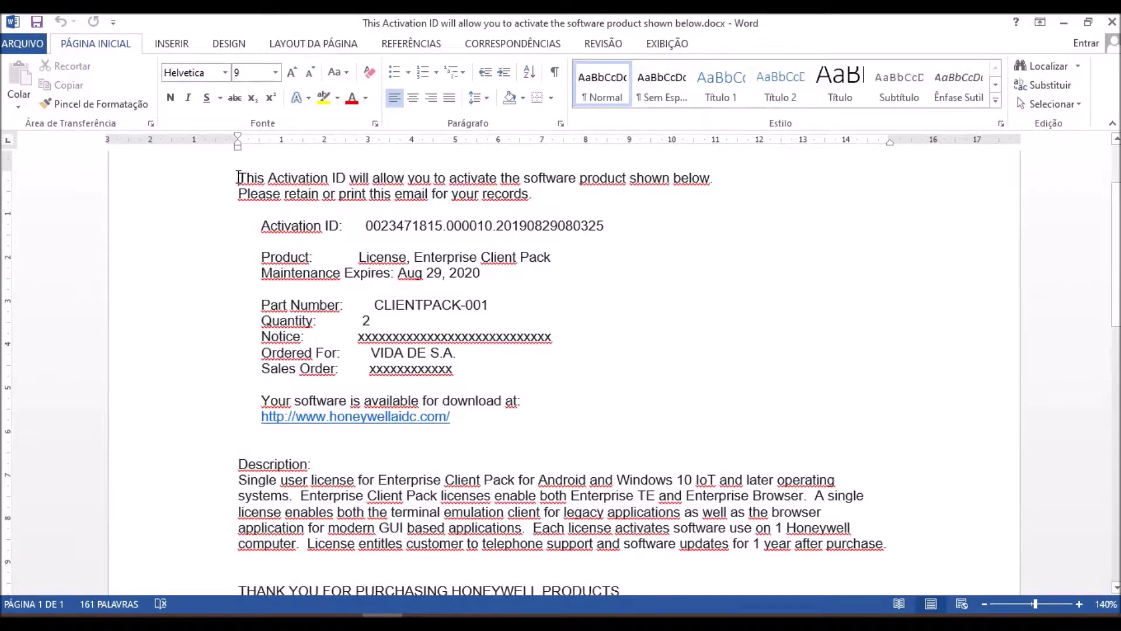
pyautogui.moveTo(238, 177); pyautogui.dragTo(654, 432)
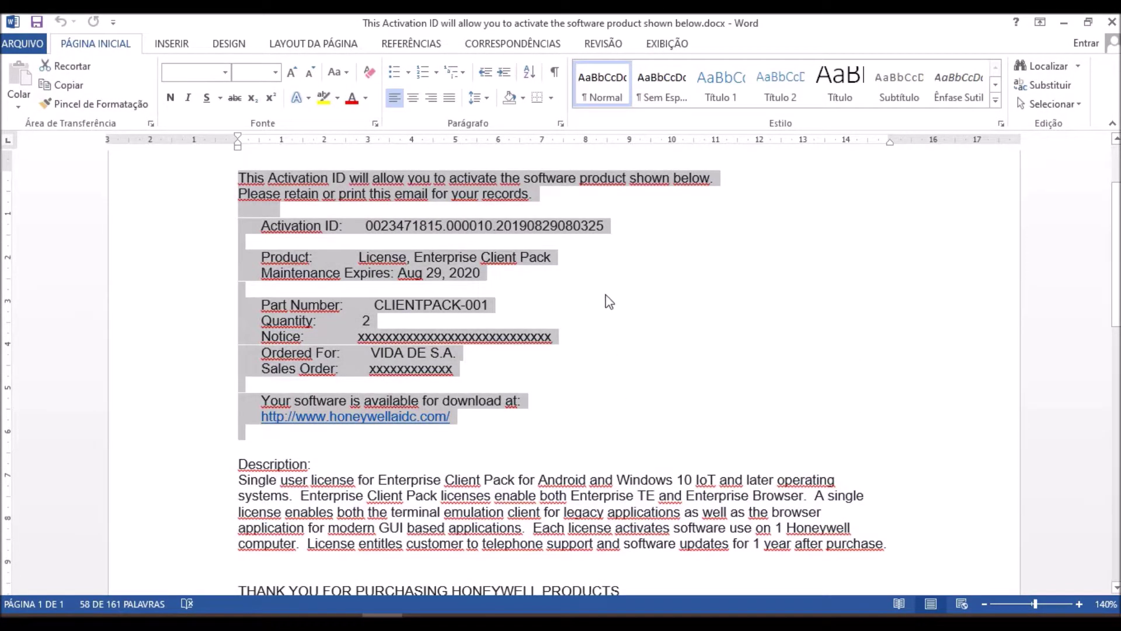
pyautogui.click(616, 256)
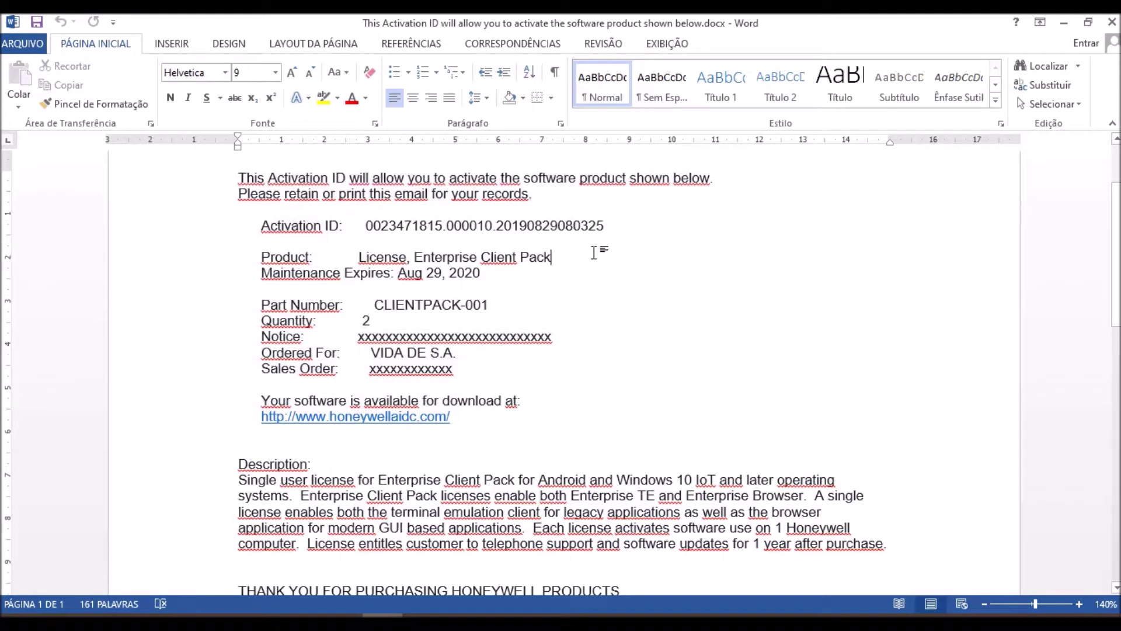
pyautogui.moveTo(368, 228); pyautogui.dragTo(589, 229)
pyautogui.click(652, 200)
pyautogui.click(650, 247)
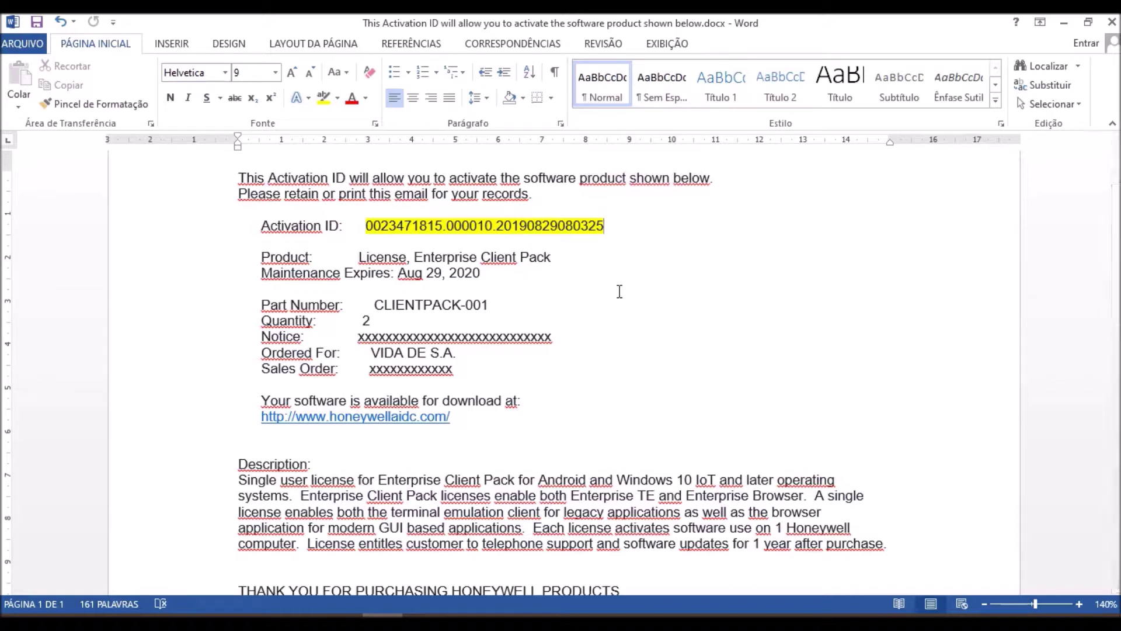
# Step: Change the font colour of the part number CLIENTPACK-001 to red
pyautogui.moveTo(374, 305); pyautogui.dragTo(487, 306)
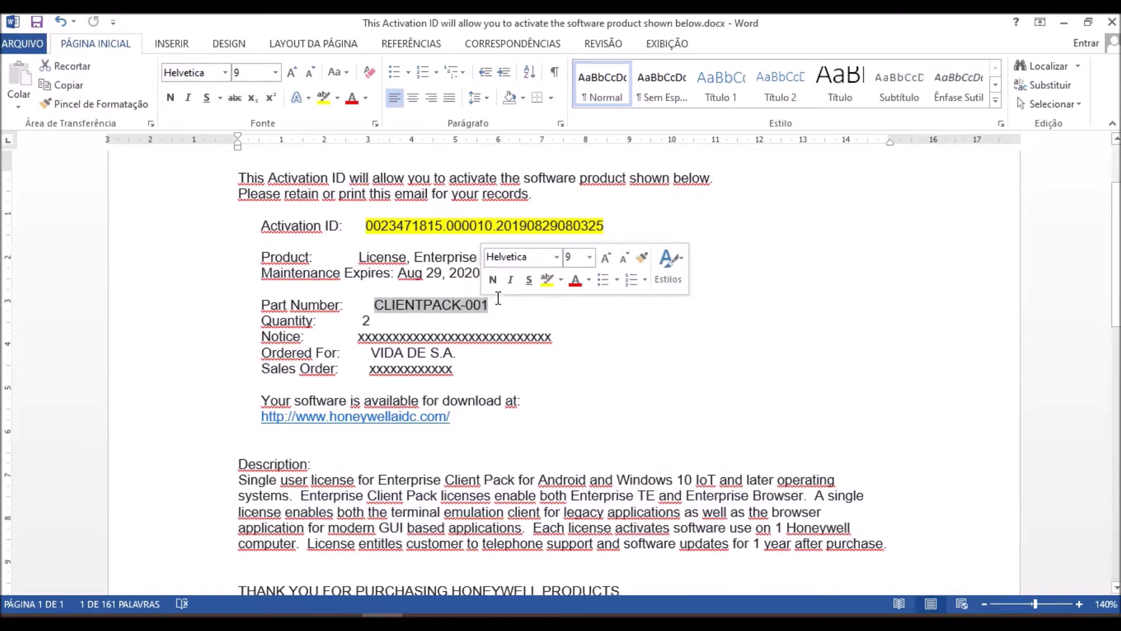
pyautogui.click(573, 280)
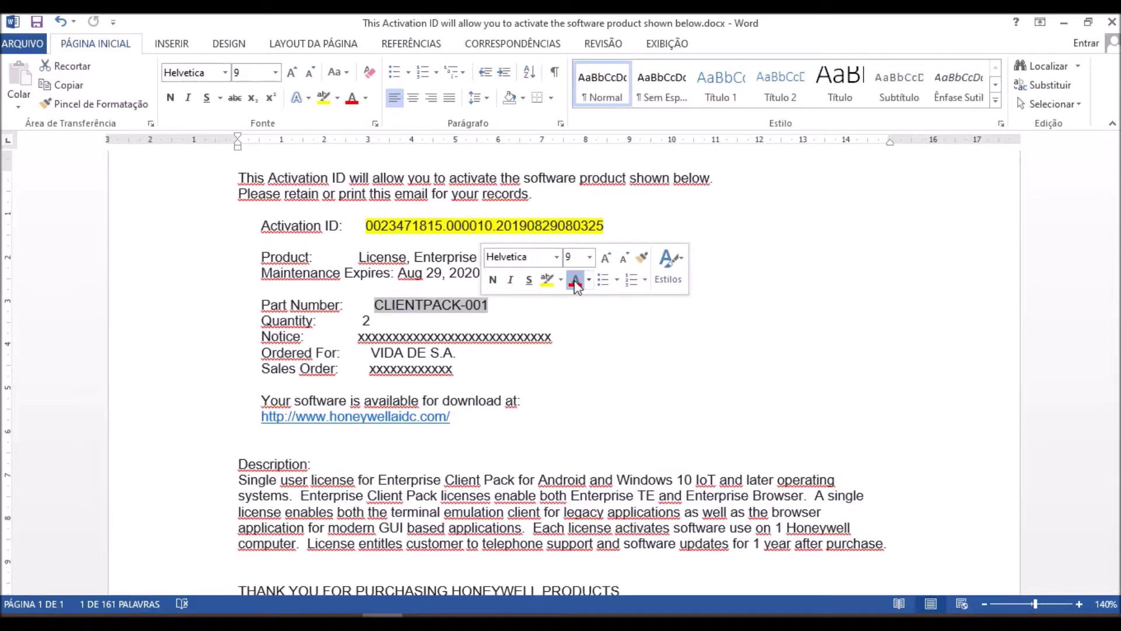
pyautogui.click(504, 305)
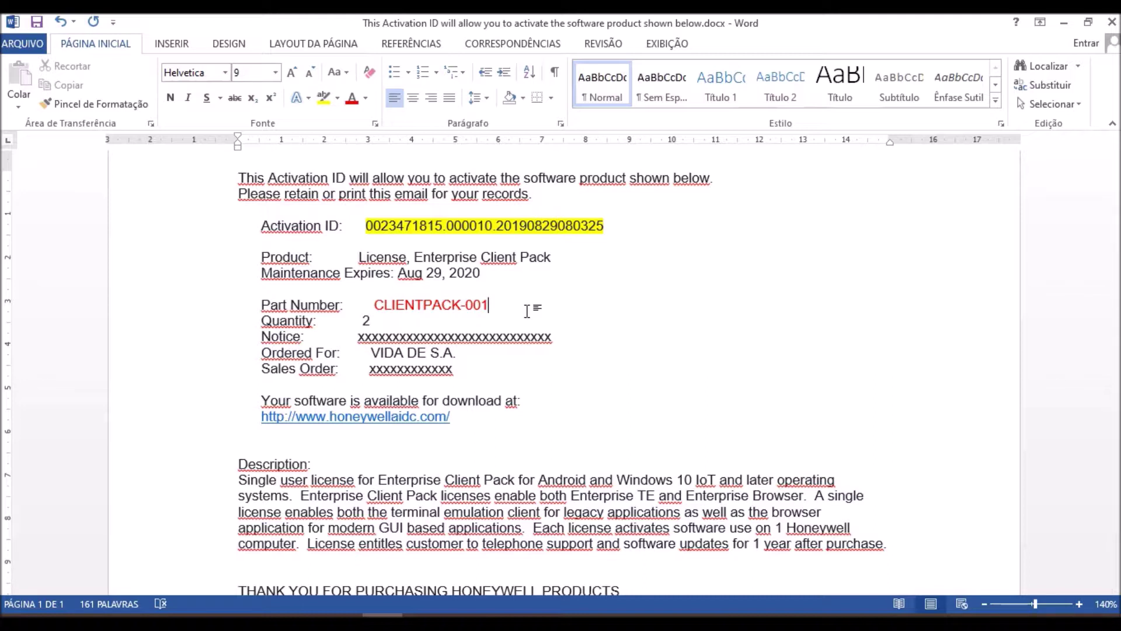
# Step: Examine the product name and the maintenance expiry date in the license activation document by selecting each value
pyautogui.moveTo(414, 257); pyautogui.dragTo(538, 258)
pyautogui.click(402, 257)
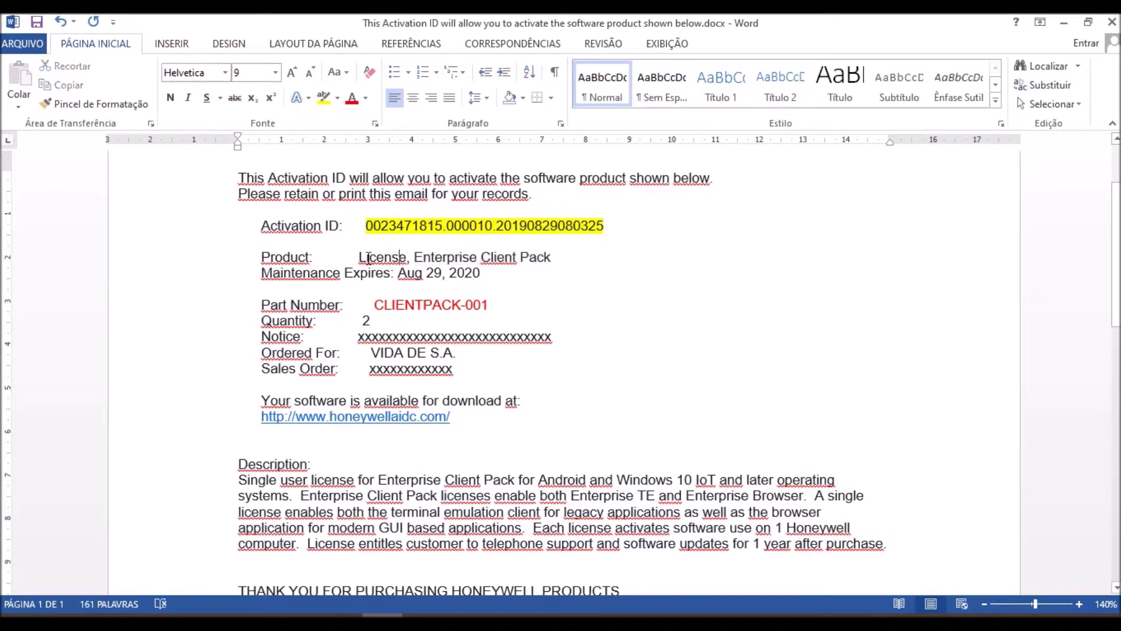
pyautogui.moveTo(361, 257); pyautogui.dragTo(553, 258)
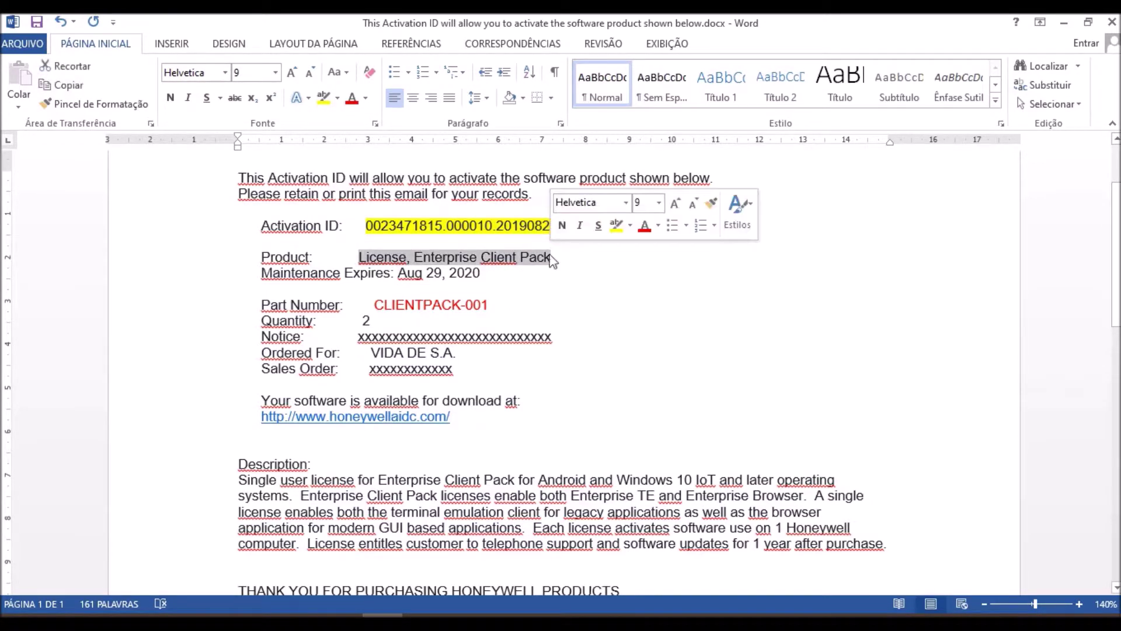
pyautogui.click(510, 272)
pyautogui.moveTo(397, 272); pyautogui.dragTo(479, 272)
pyautogui.click(518, 271)
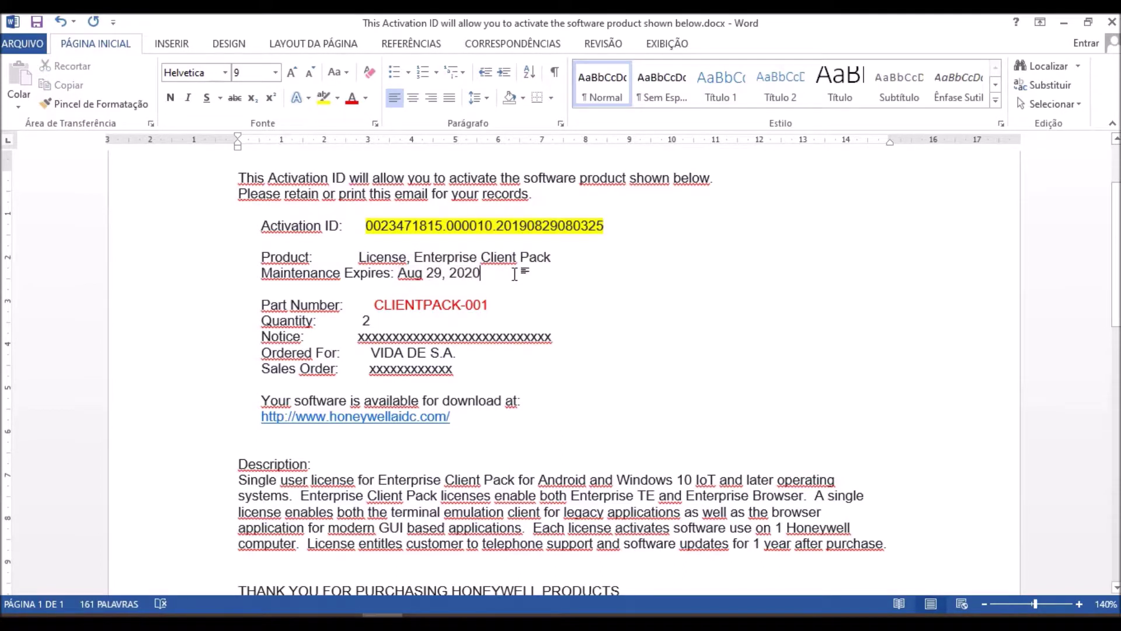
pyautogui.moveTo(398, 273); pyautogui.dragTo(483, 273)
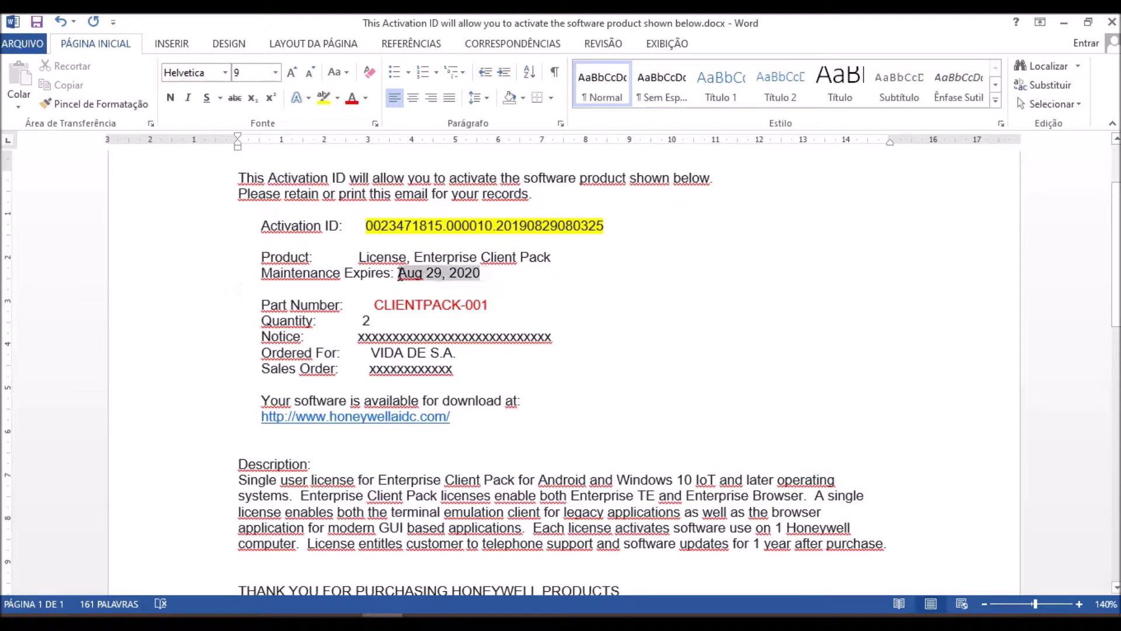
# Step: Recheck the maintenance expiry date and the Activation ID in the license activation document by selecting each value
pyautogui.click(486, 273)
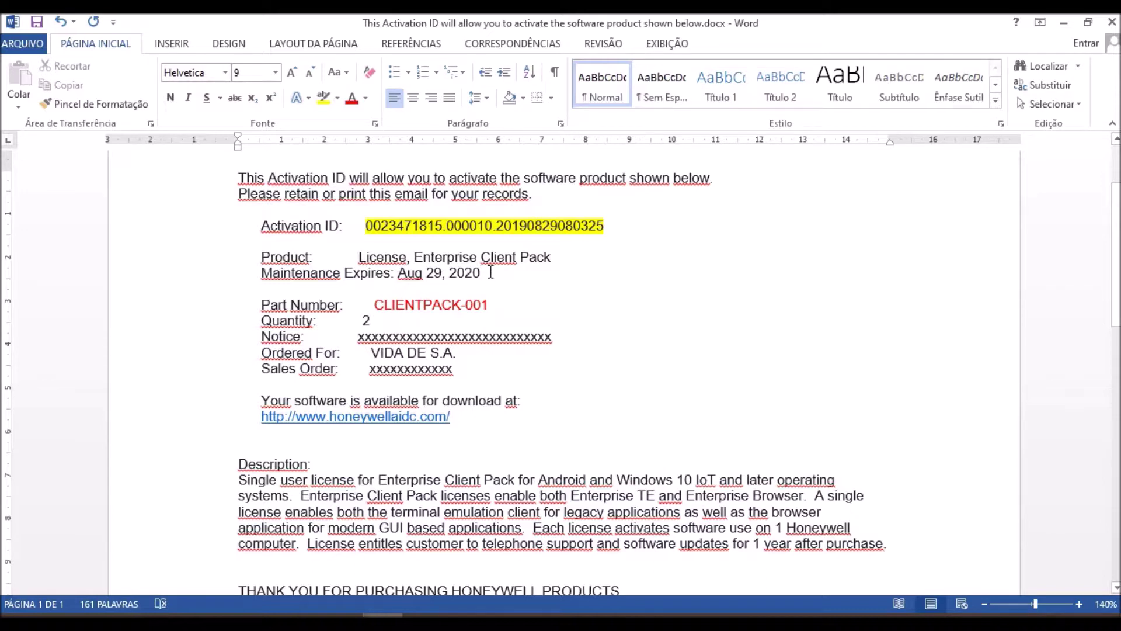
pyautogui.moveTo(491, 272); pyautogui.dragTo(398, 273)
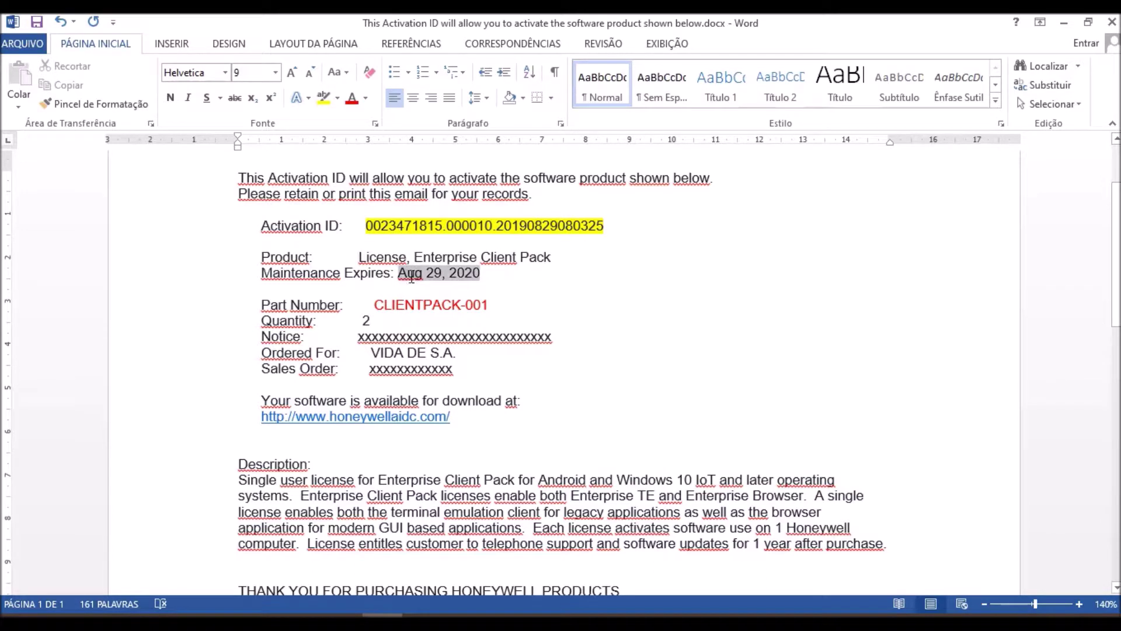
pyautogui.click(494, 270)
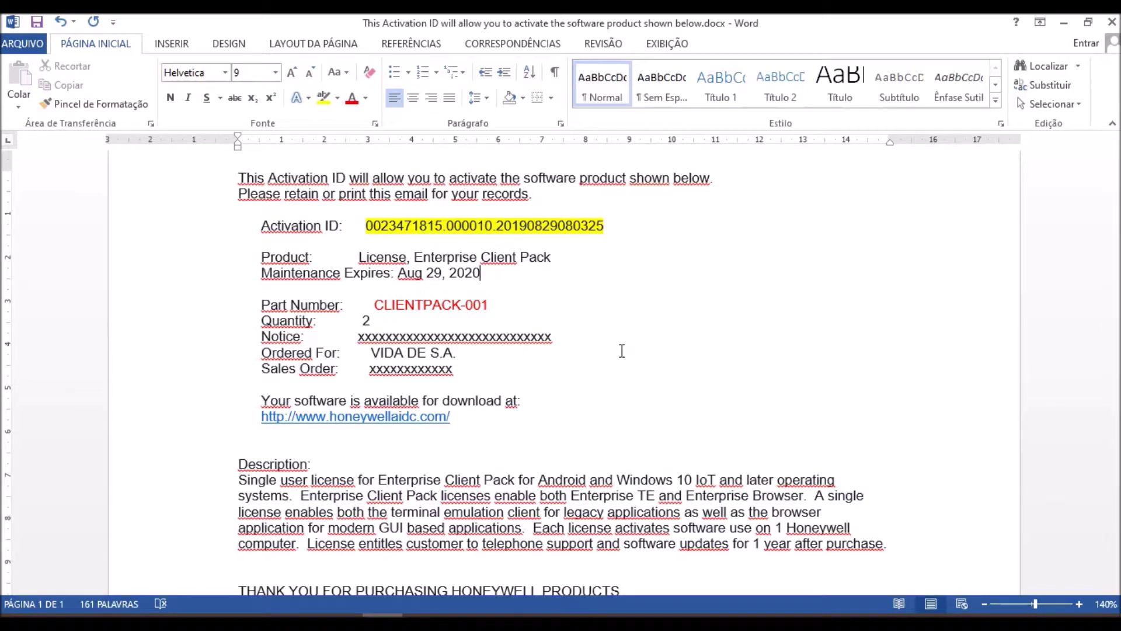
pyautogui.moveTo(397, 273); pyautogui.dragTo(482, 272)
pyautogui.click(512, 272)
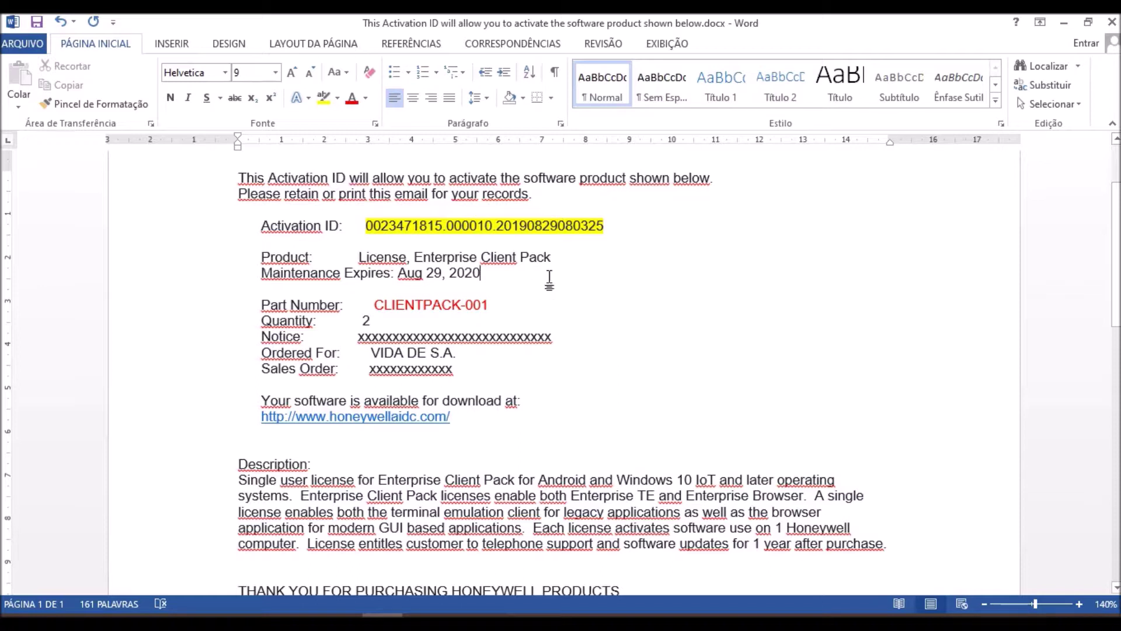
pyautogui.moveTo(368, 226); pyautogui.dragTo(605, 227)
pyautogui.click(612, 260)
# Step: Highlight the Quantity value in yellow in the license activation document
pyautogui.moveTo(313, 320); pyautogui.dragTo(376, 320)
pyautogui.click(377, 320)
pyautogui.doubleClick(366, 320)
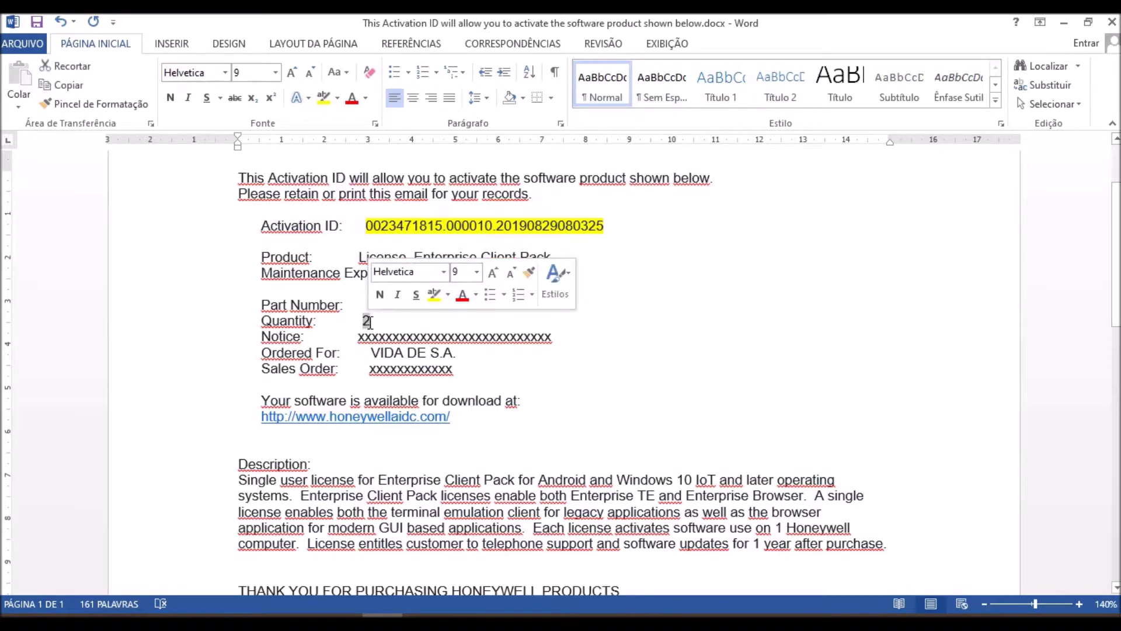
pyautogui.click(433, 294)
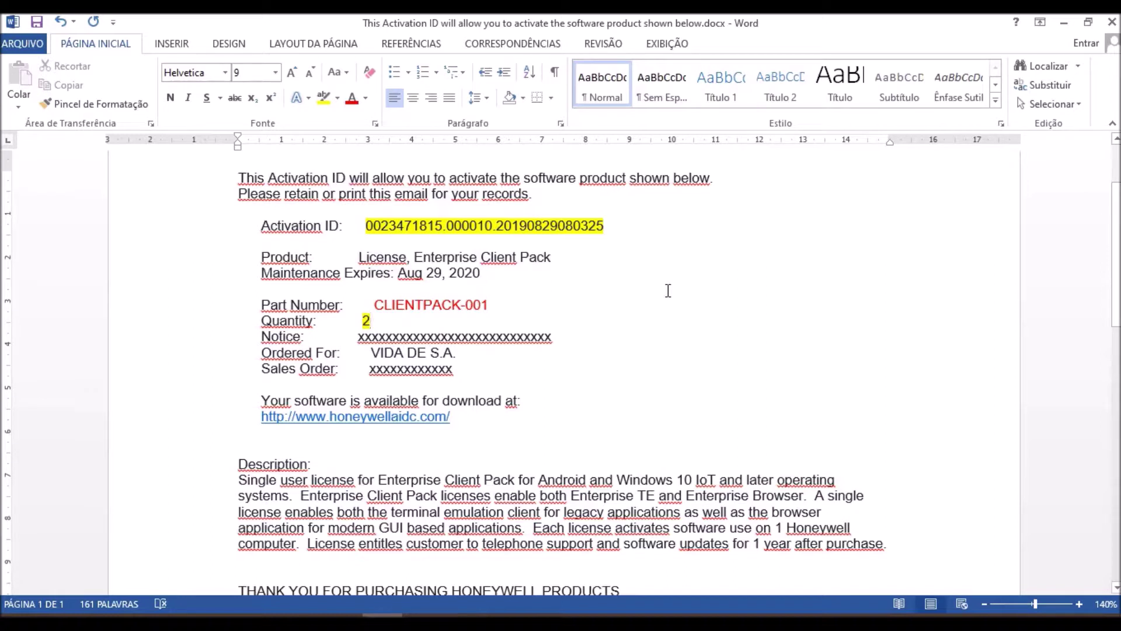
# Step: Copy the full Activation ID value from the license activation document
pyautogui.moveTo(367, 226); pyautogui.dragTo(570, 227)
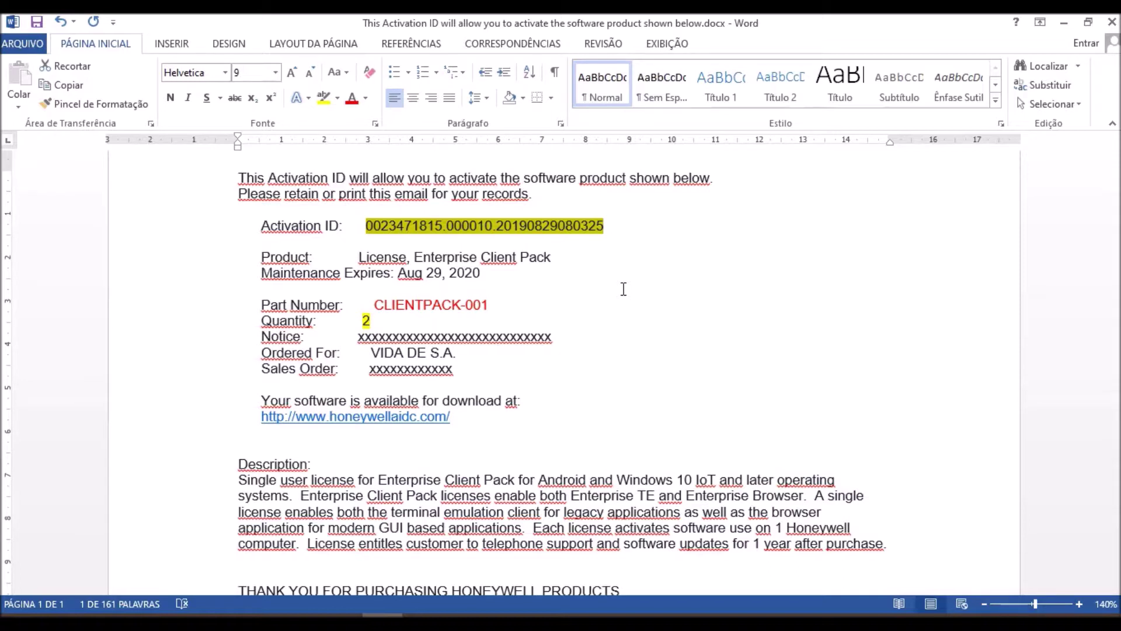
pyautogui.click(427, 252)
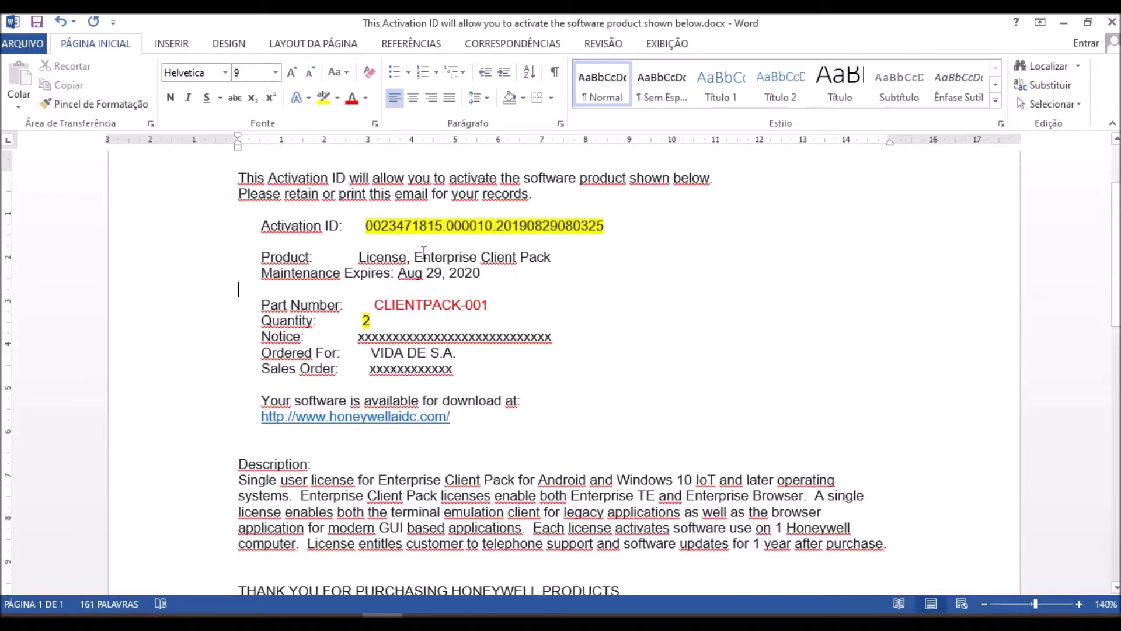
pyautogui.moveTo(366, 226); pyautogui.dragTo(593, 230)
pyautogui.hotkey('ctrl', 'c')
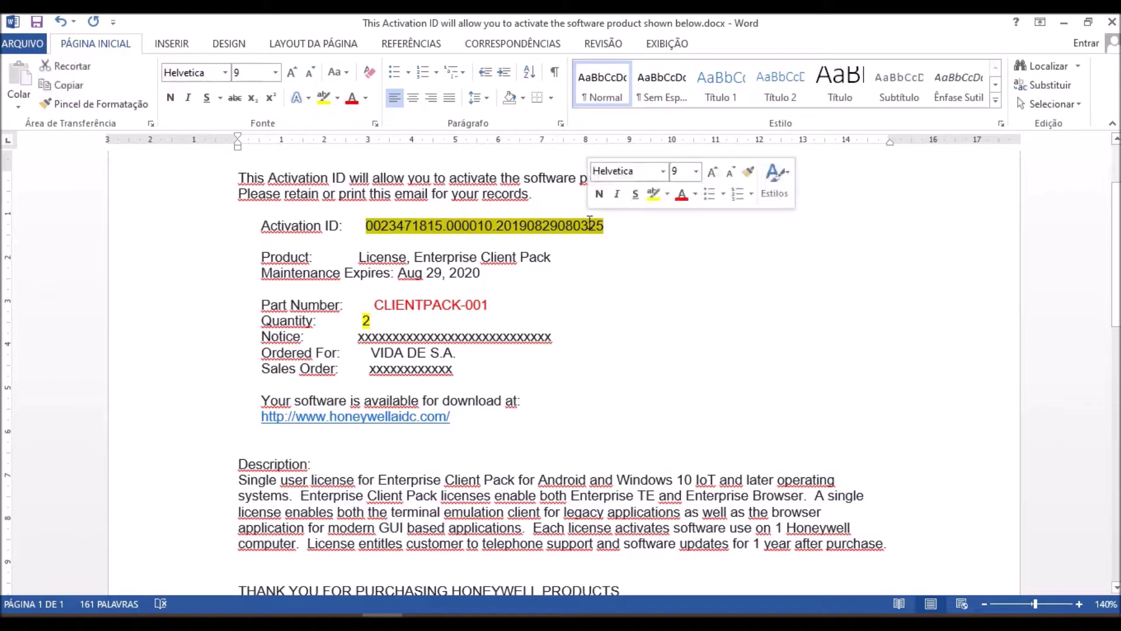
# Step: Switch to License Manager, start importing a license under Licenses and paste the Activation ID into the Add a License dialog
pyautogui.click(463, 622)
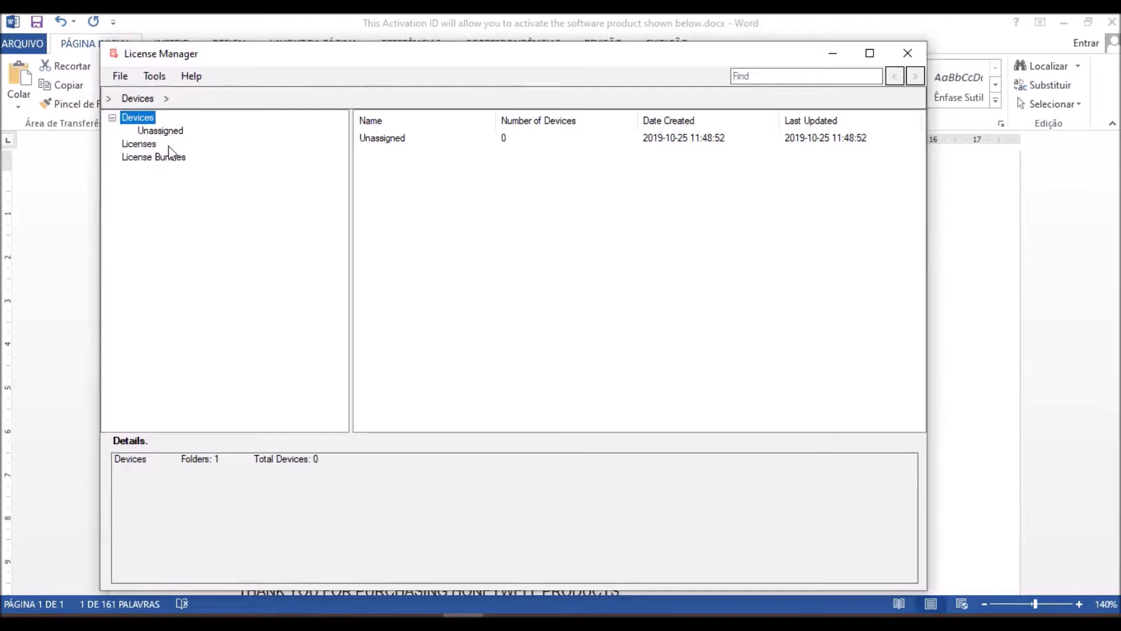
pyautogui.click(140, 145)
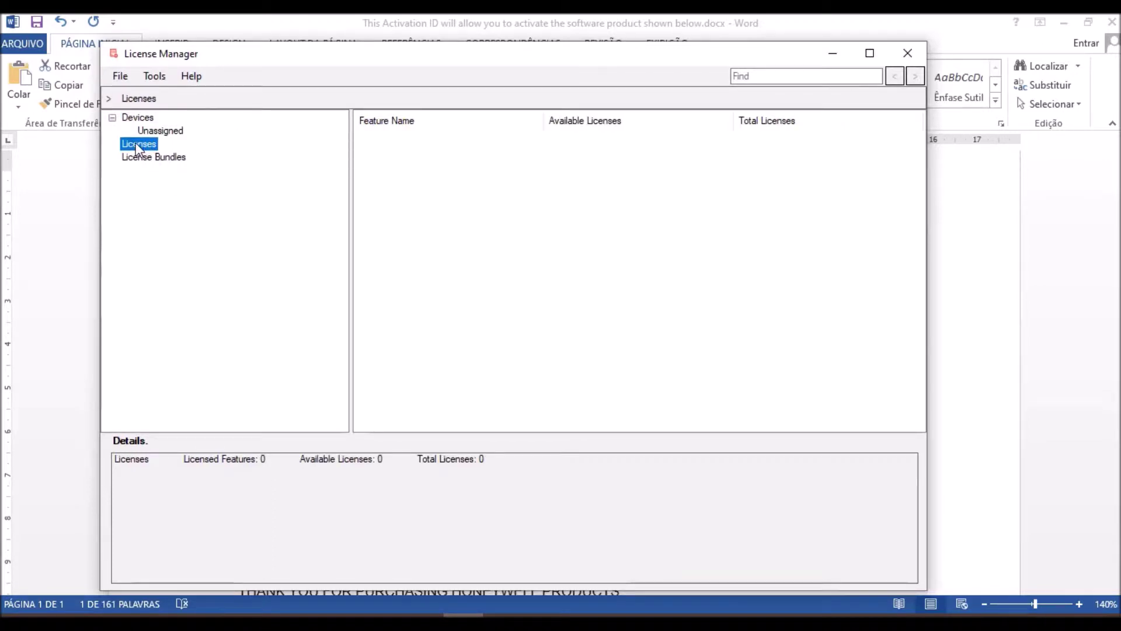
pyautogui.rightClick(138, 148)
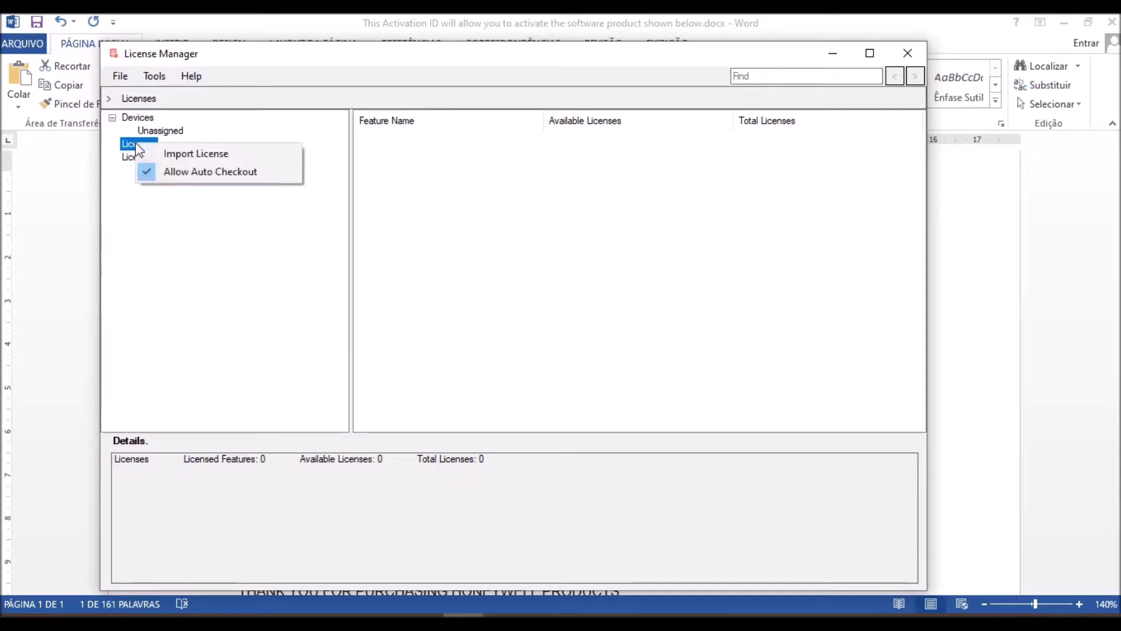
pyautogui.click(190, 154)
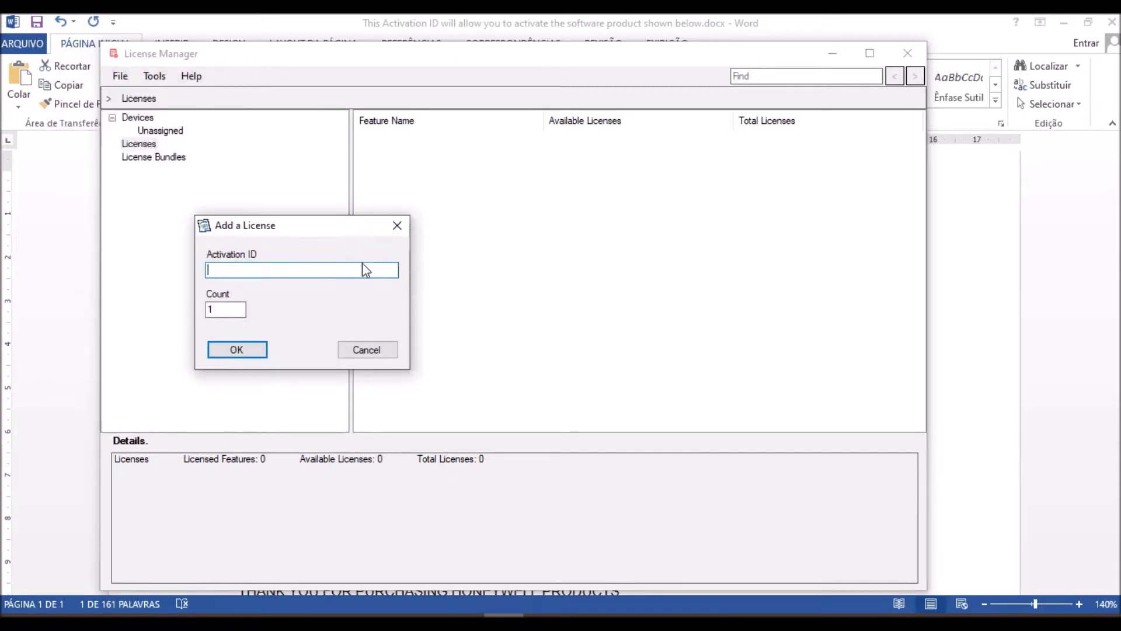
pyautogui.hotkey('ctrl', 'v')
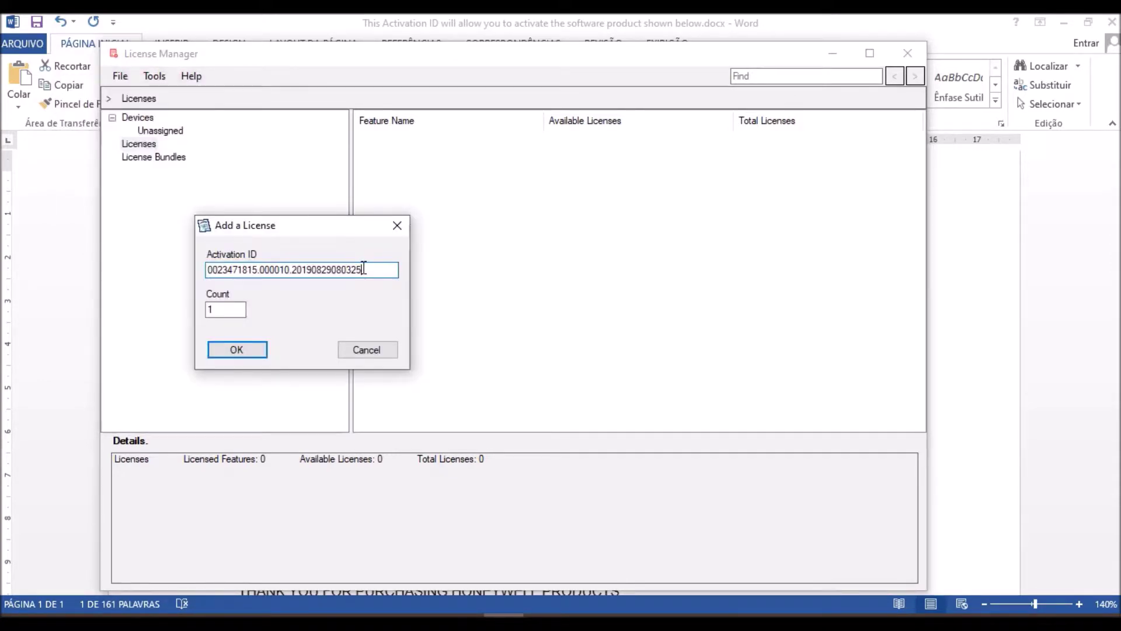
# Step: Set the license count to 4 in the Add a License dialog
pyautogui.click(241, 313)
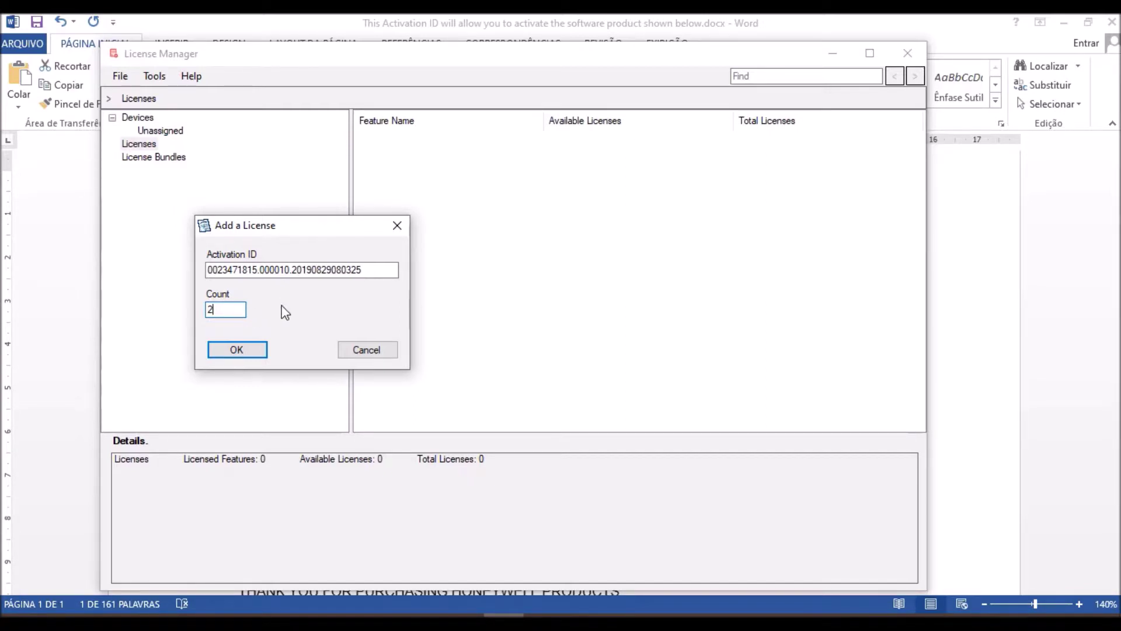
pyautogui.press('BackSpace')
pyautogui.write('4')
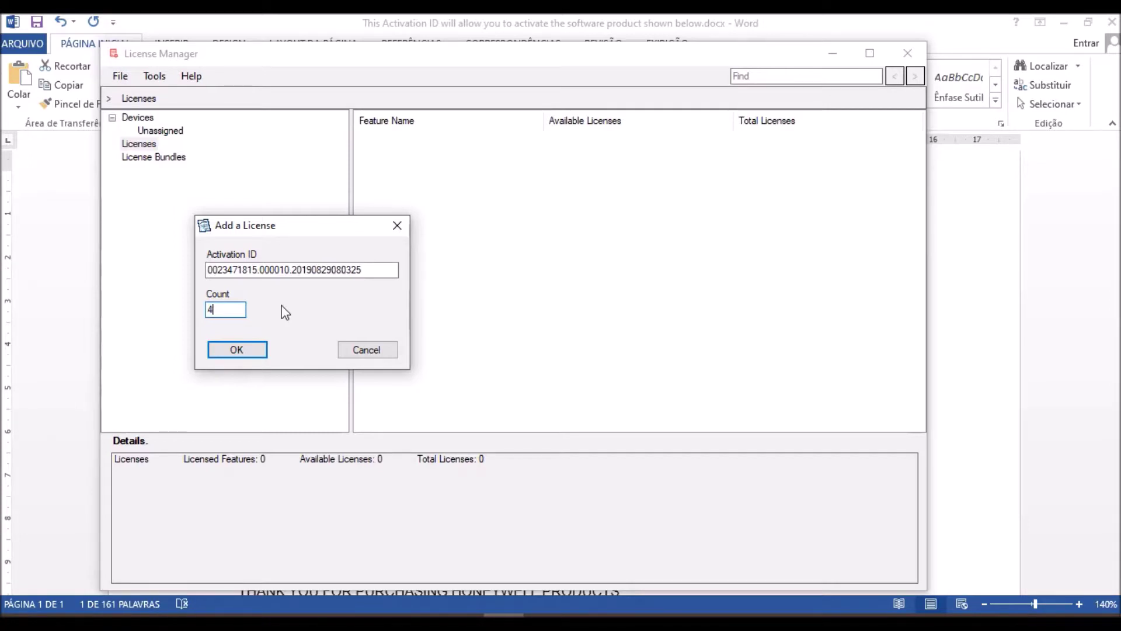
pyautogui.click(364, 269)
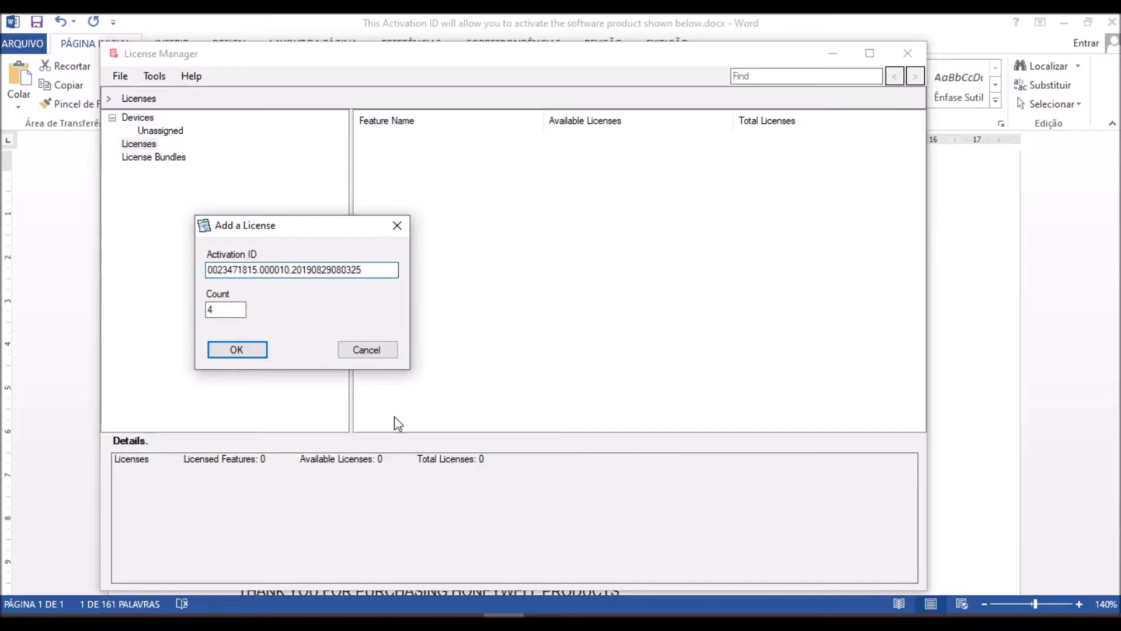
# Step: Switch back to the Word document and check the Activation ID, the quantity and the part number
pyautogui.hotkey('alt', 'Tab')
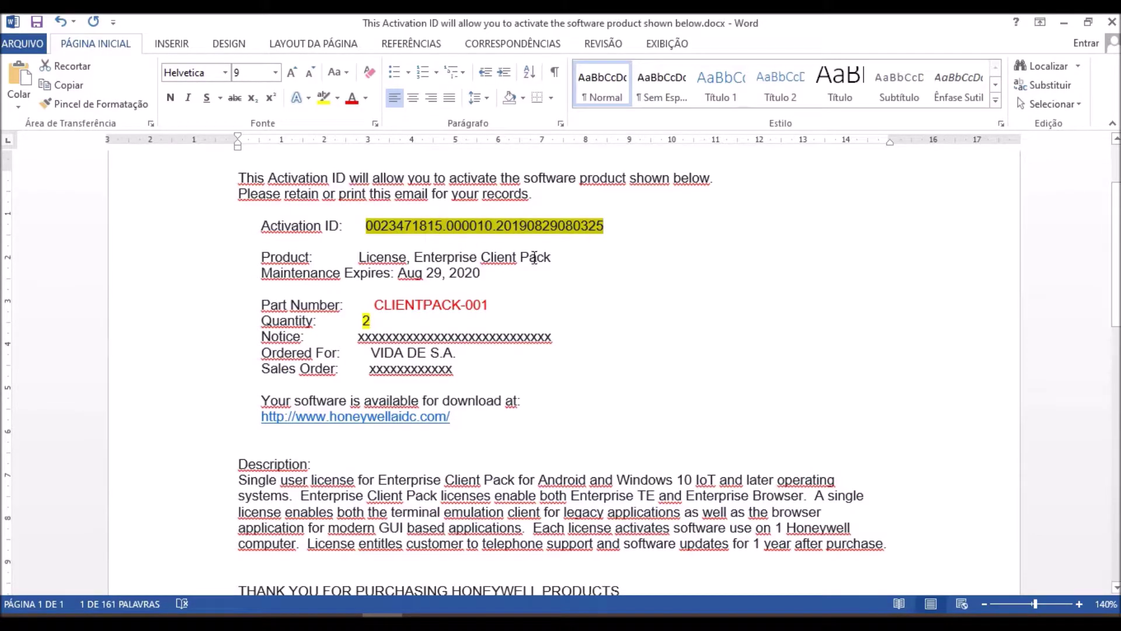
pyautogui.click(556, 278)
pyautogui.moveTo(374, 222); pyautogui.dragTo(607, 229)
pyautogui.click(560, 290)
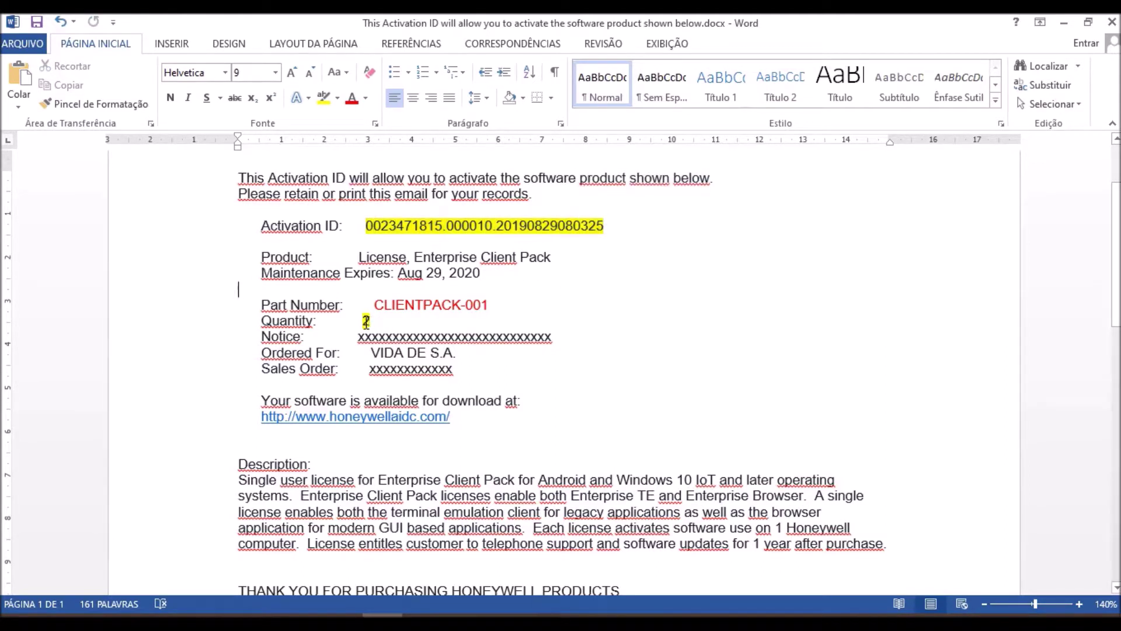
pyautogui.moveTo(363, 321); pyautogui.dragTo(375, 320)
pyautogui.click(396, 319)
pyautogui.click(494, 306)
pyautogui.moveTo(453, 300); pyautogui.dragTo(402, 310)
pyautogui.click(516, 305)
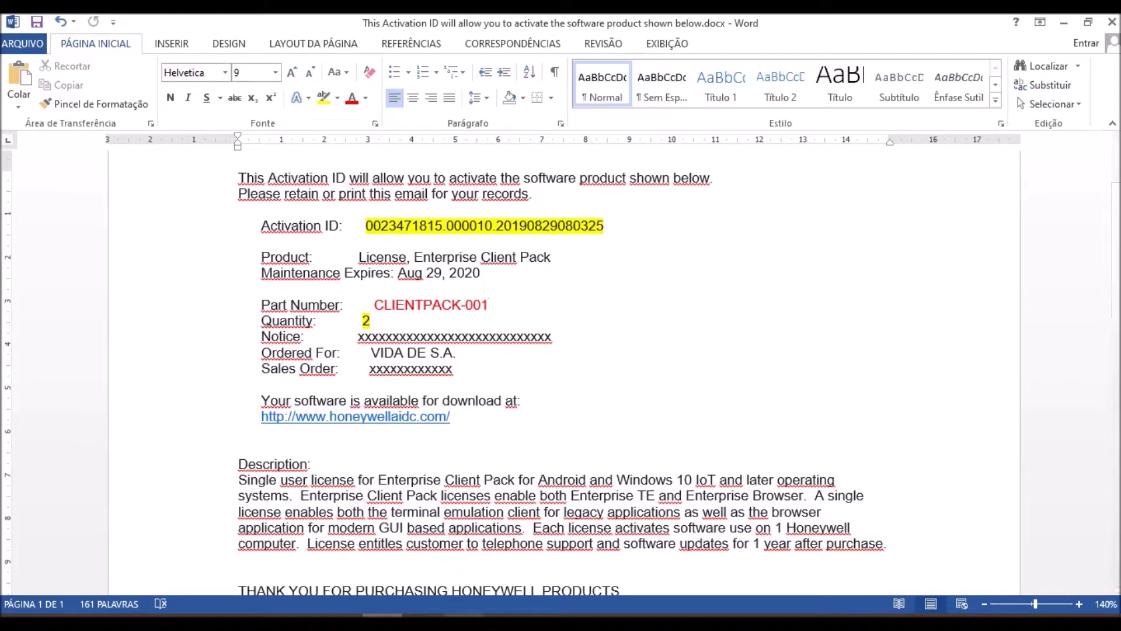
# Step: Return to License Manager and try to activate the license with a count of 4
pyautogui.click(463, 622)
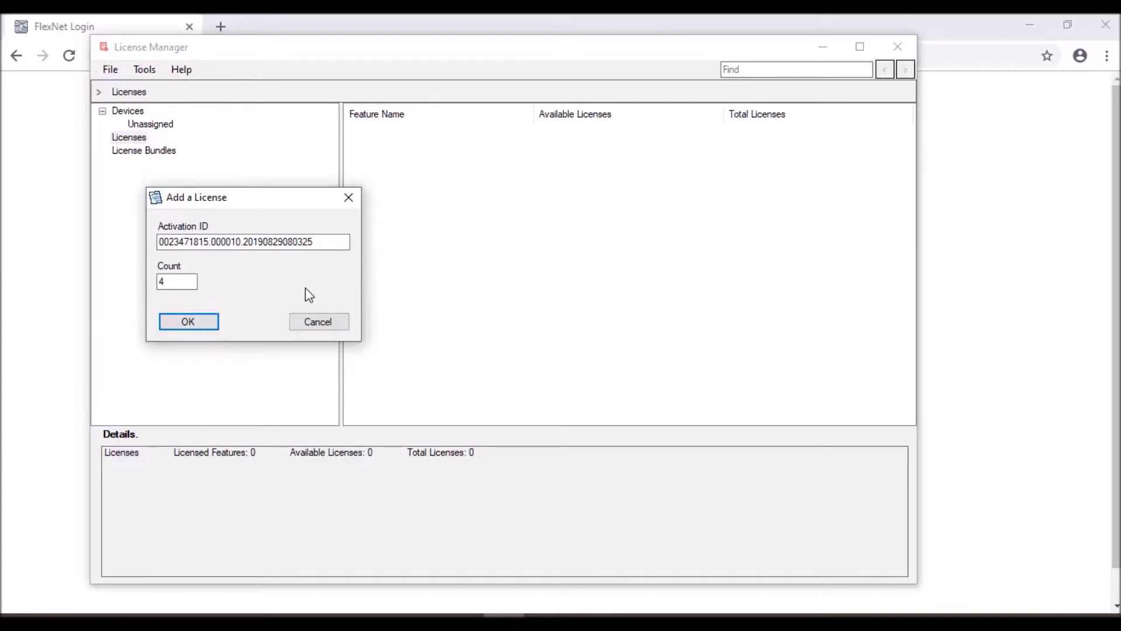
pyautogui.click(192, 322)
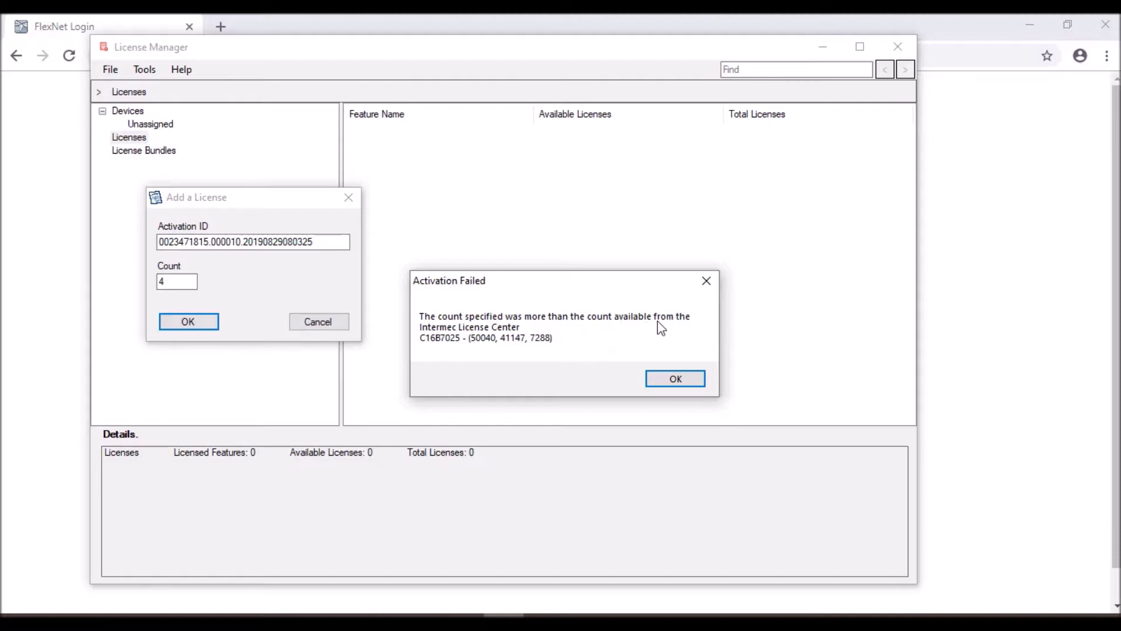
pyautogui.click(675, 378)
# Step: Set the license count to 2 and add the licenses to License Manager
pyautogui.press('Tab')
pyautogui.press('BackSpace')
pyautogui.write('2')
pyautogui.click(189, 323)
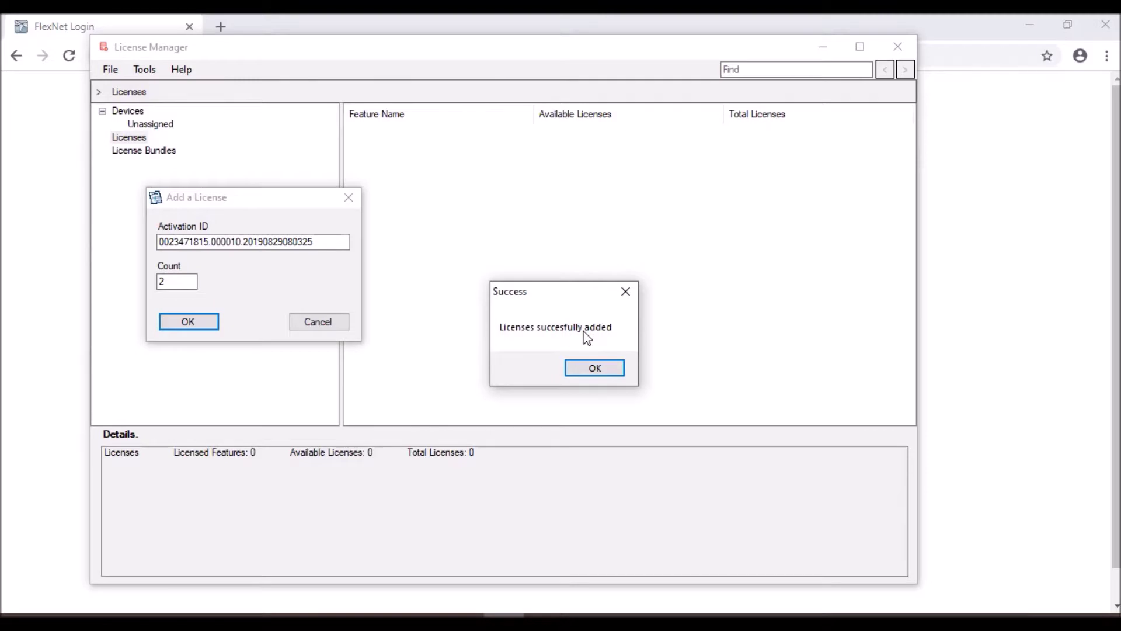
pyautogui.click(591, 368)
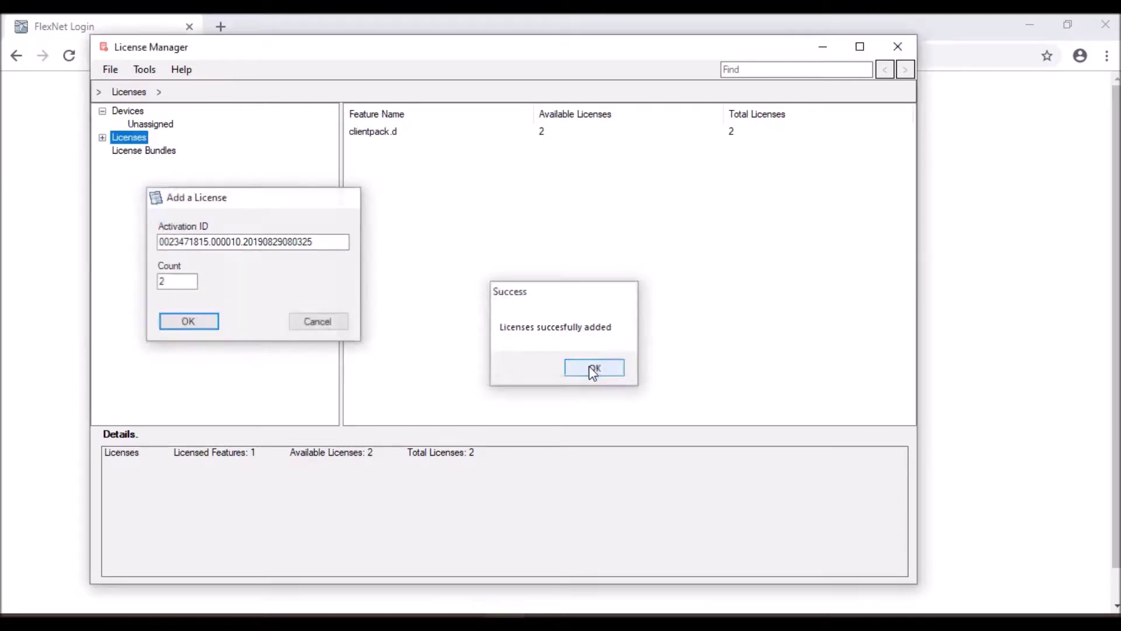
# Step: Expand the Licenses node, then widen the License Manager window and close the FlexNet Login browser window behind it
pyautogui.click(103, 139)
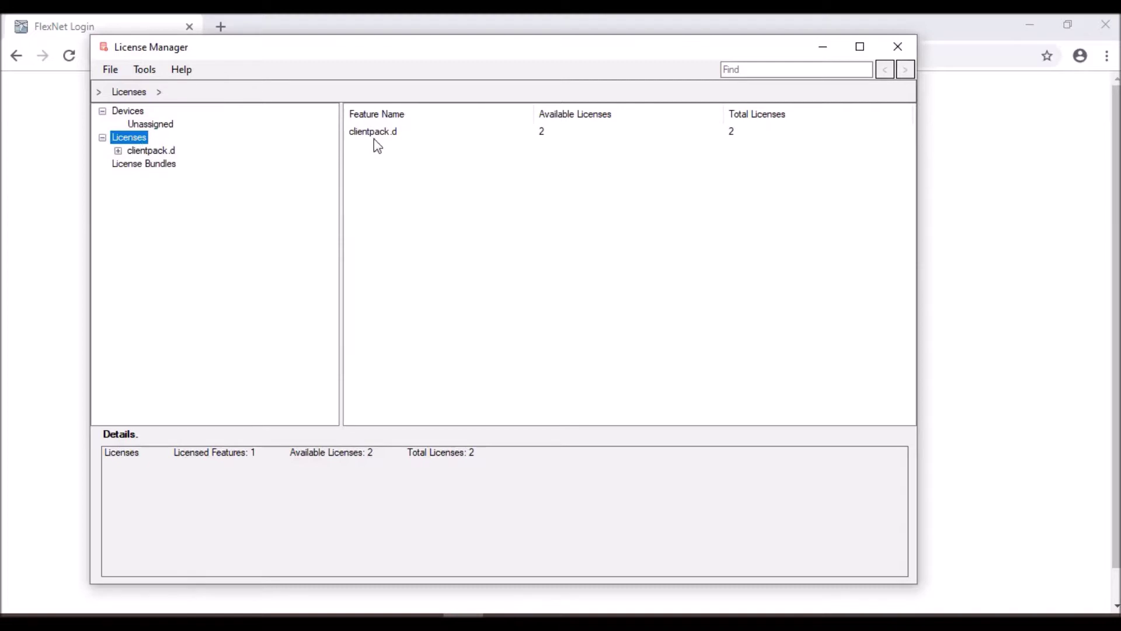
pyautogui.moveTo(918, 269); pyautogui.dragTo(957, 268)
pyautogui.click(1106, 24)
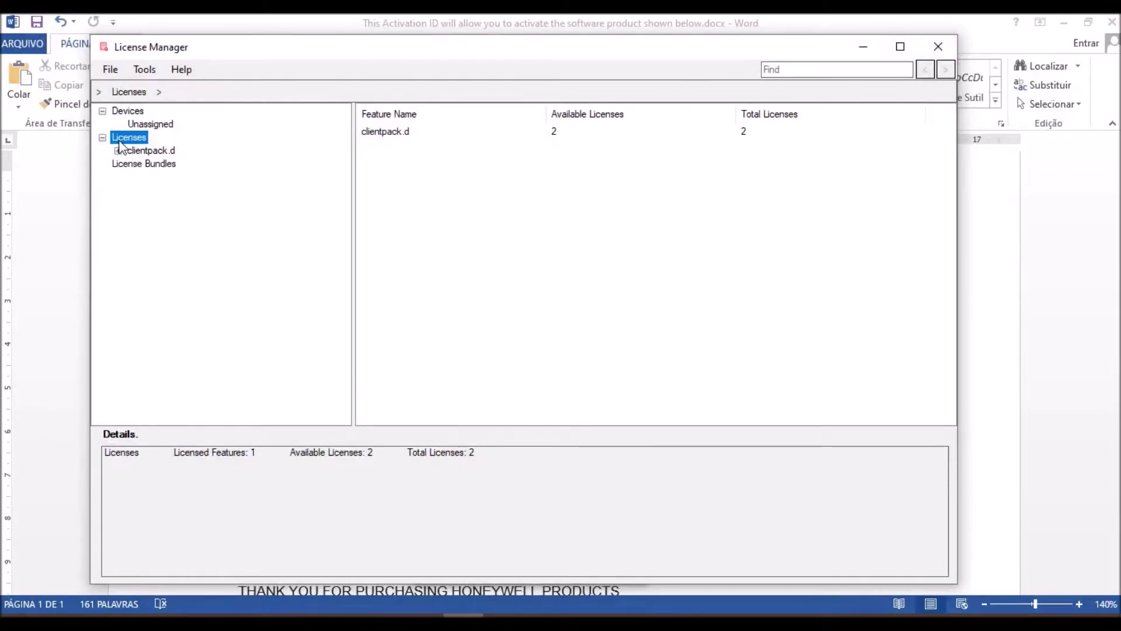
# Step: Expand the clientpack.d feature and examine its activation entry, including available licenses, total licenses and maintenance expiration
pyautogui.click(119, 150)
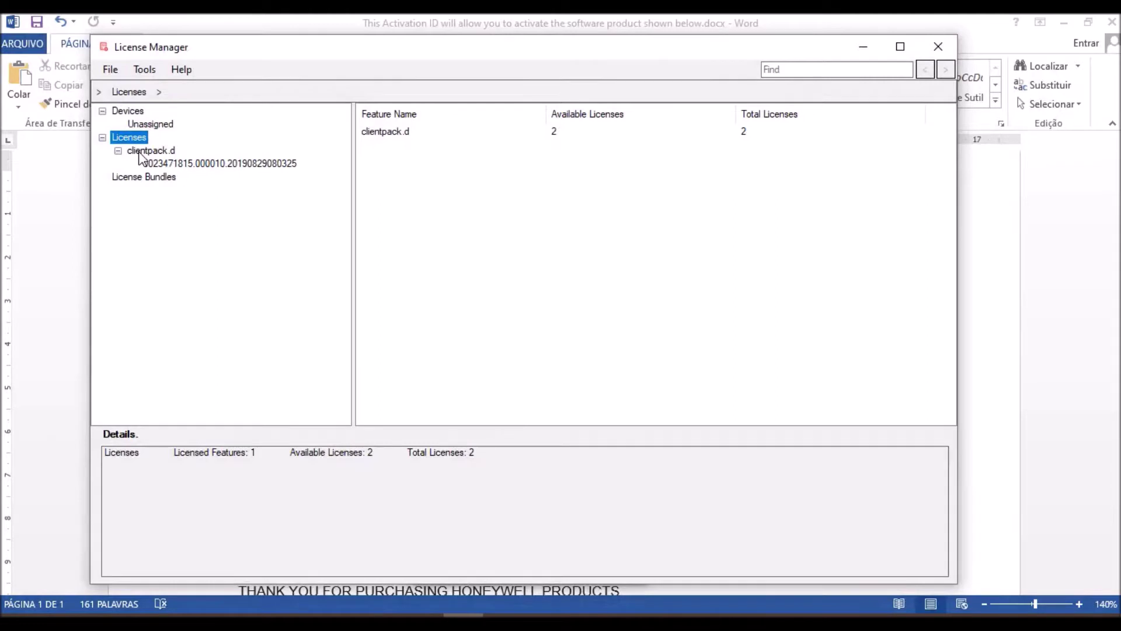
pyautogui.click(139, 152)
pyautogui.click(136, 140)
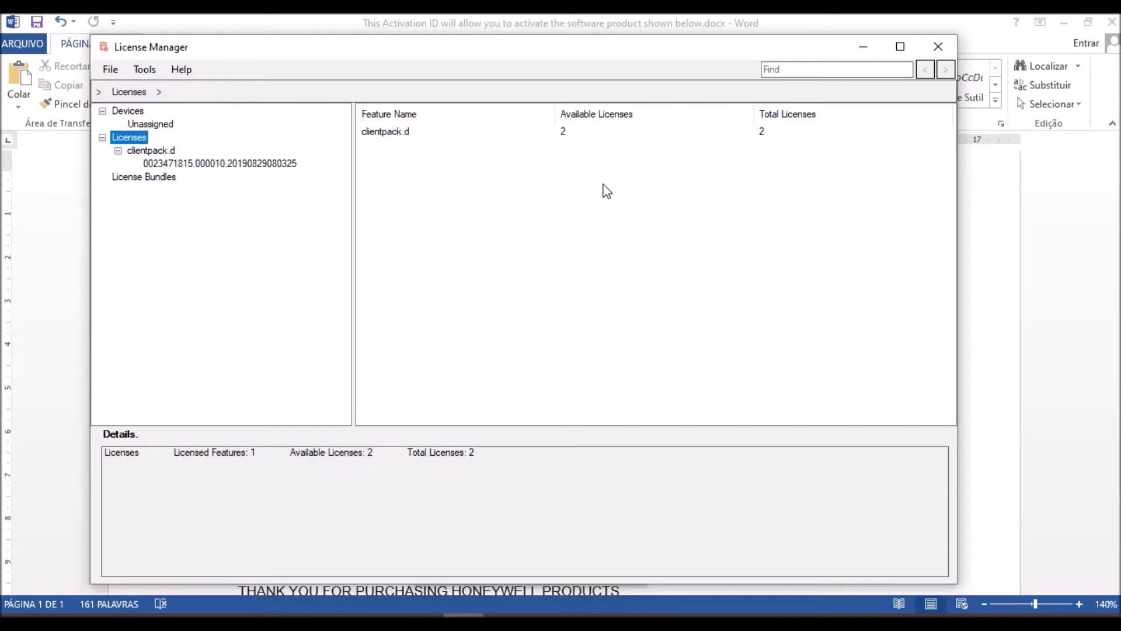
pyautogui.doubleClick(372, 138)
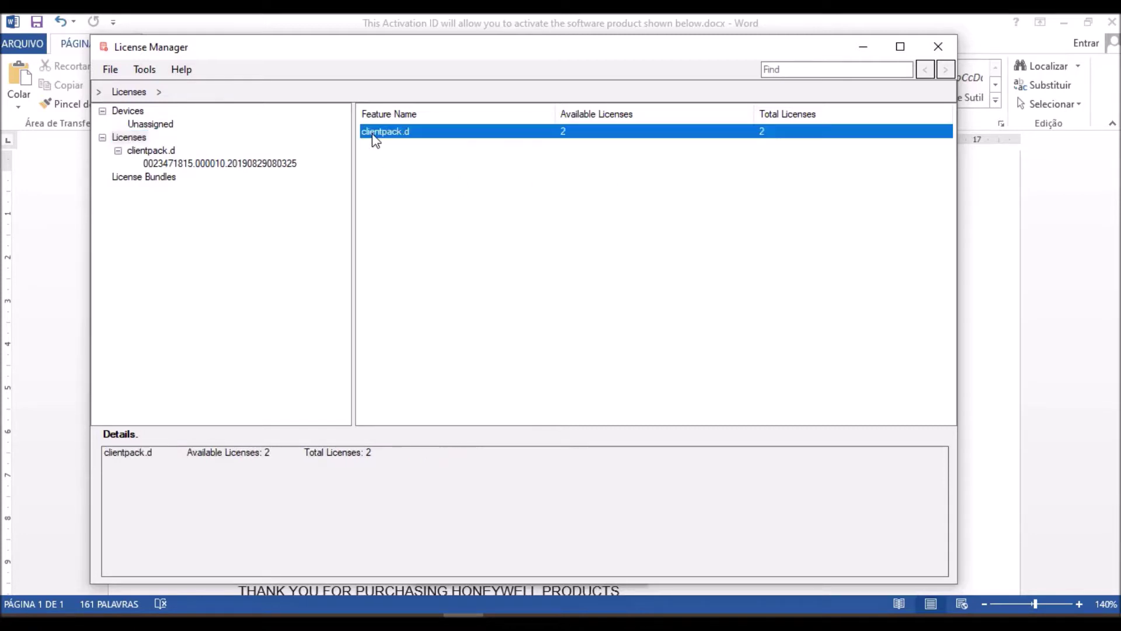
pyautogui.moveTo(506, 114); pyautogui.dragTo(532, 113)
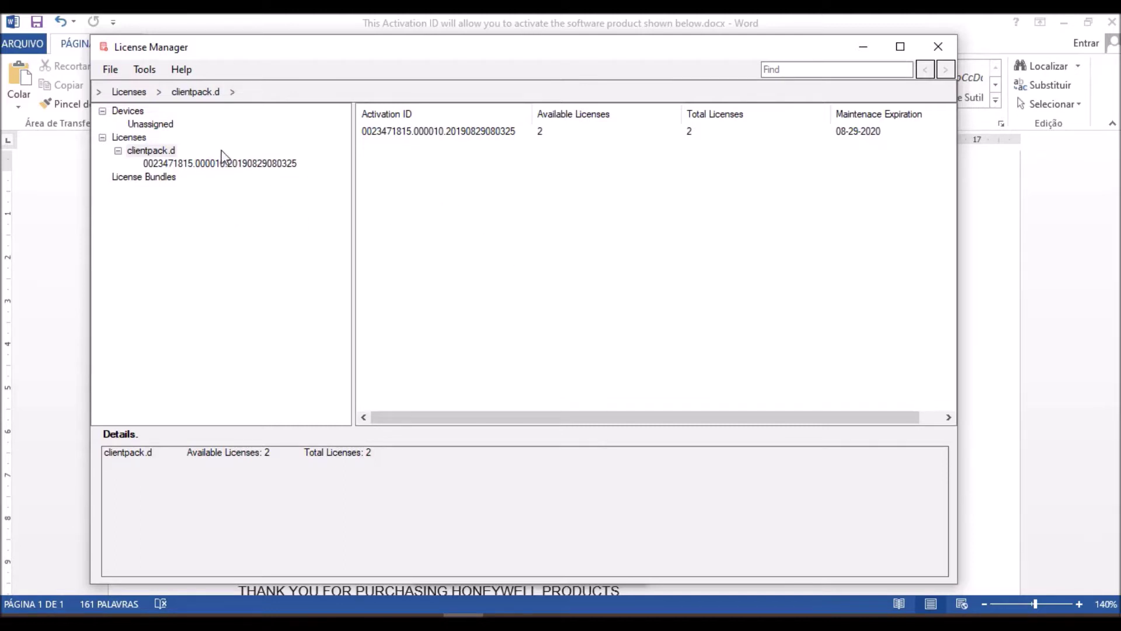
pyautogui.click(166, 151)
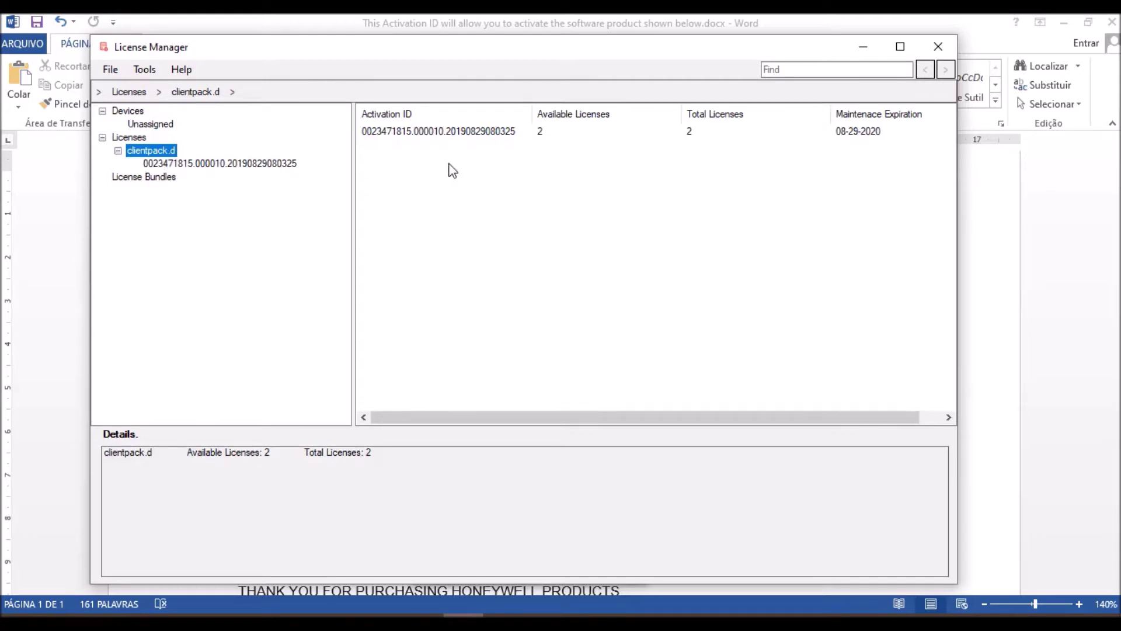
pyautogui.click(413, 131)
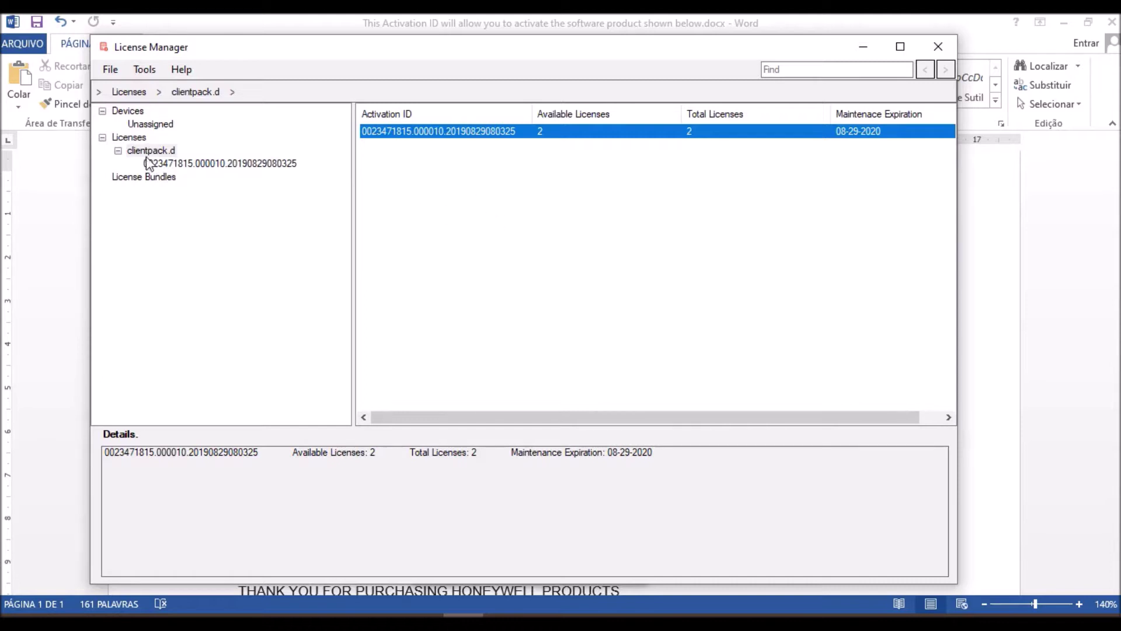
# Step: Review the Licenses and Devices sections, and bring up the EDA50.jpg photo of the device label in Photos
pyautogui.click(134, 138)
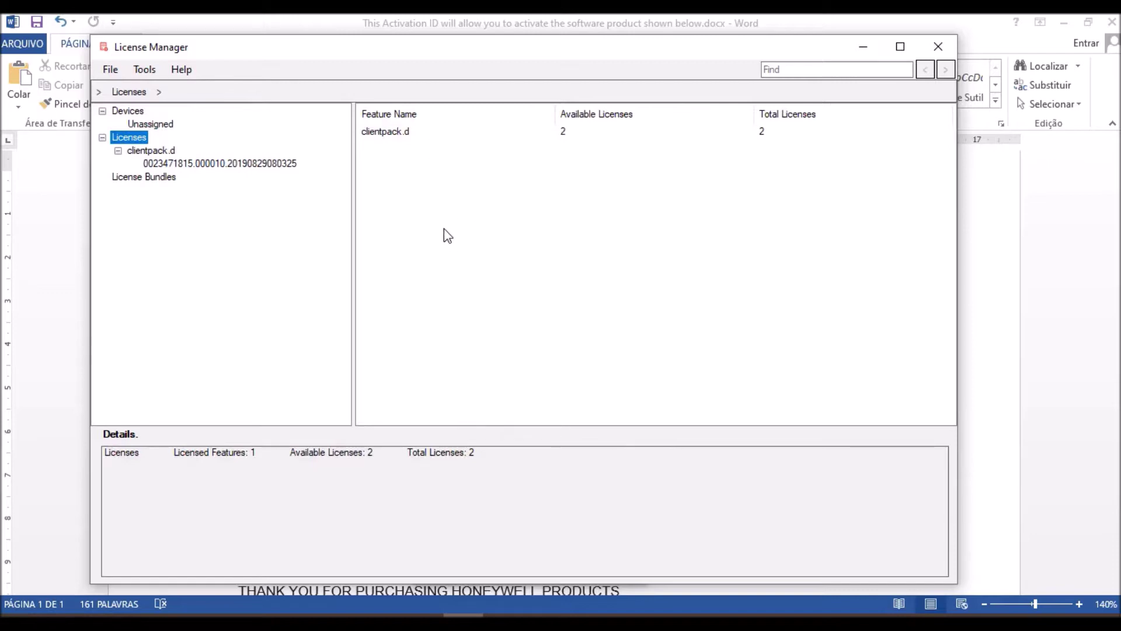
pyautogui.click(131, 109)
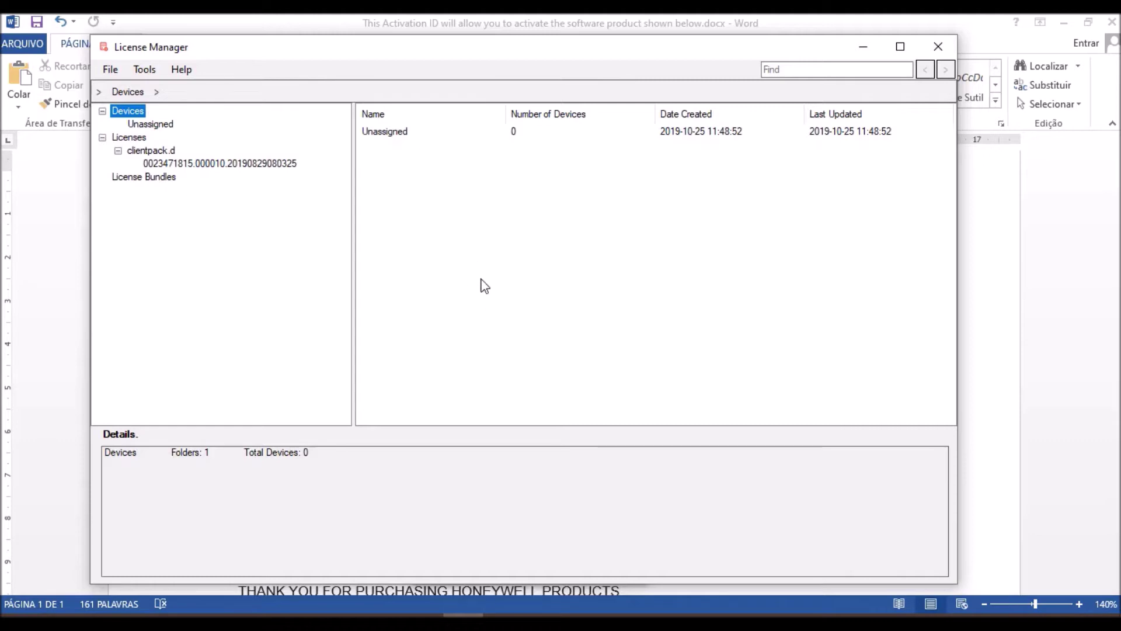
pyautogui.click(302, 620)
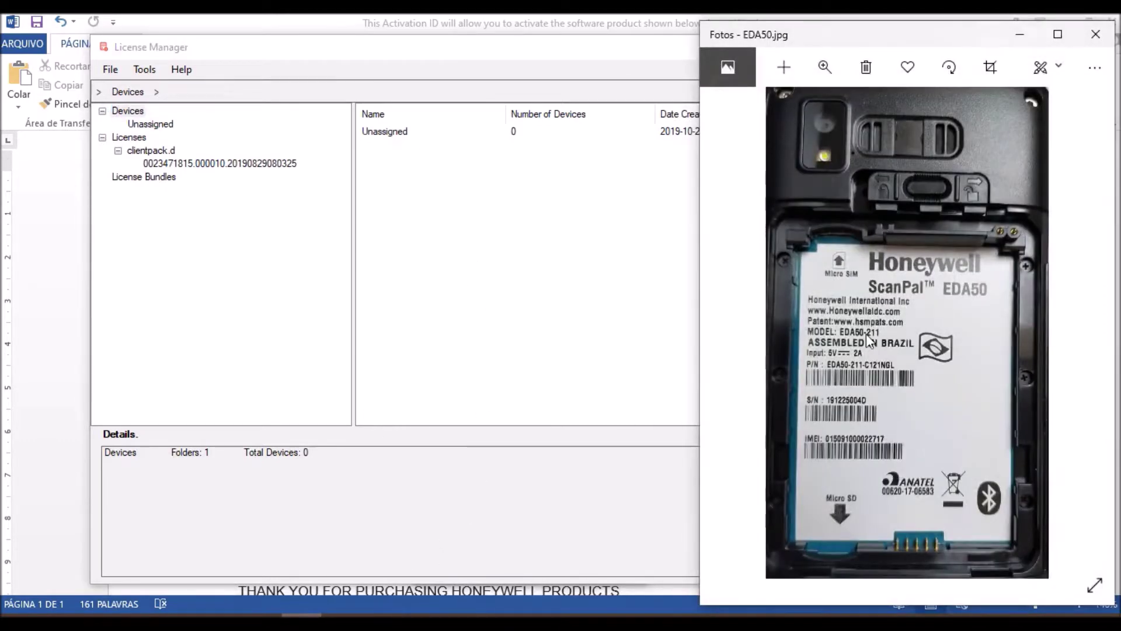
# Step: Enlarge the EDA50.jpg device label and examine its model, part number, serial number and IMEI lines
pyautogui.scroll(5, 867, 331)
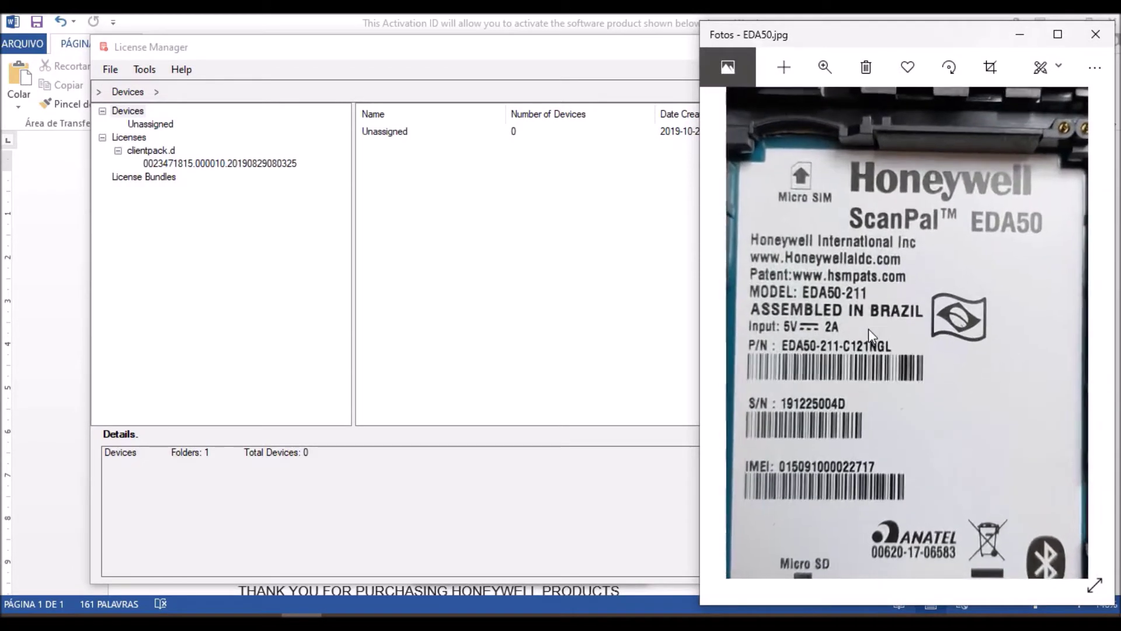
pyautogui.moveTo(868, 326); pyautogui.dragTo(887, 307)
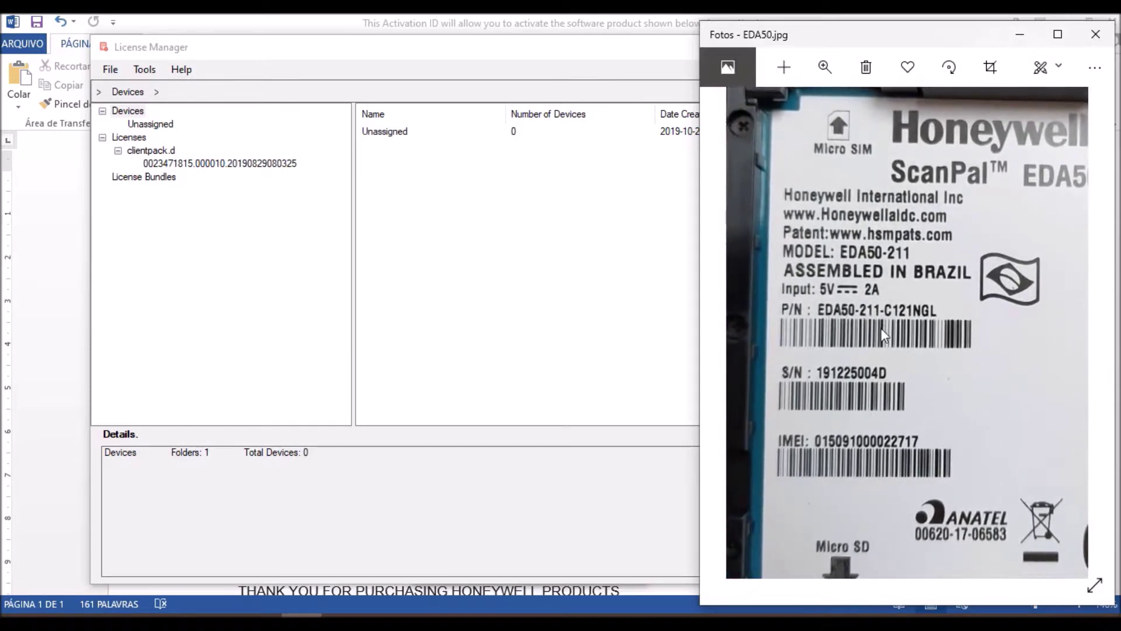
pyautogui.moveTo(880, 328); pyautogui.dragTo(867, 338)
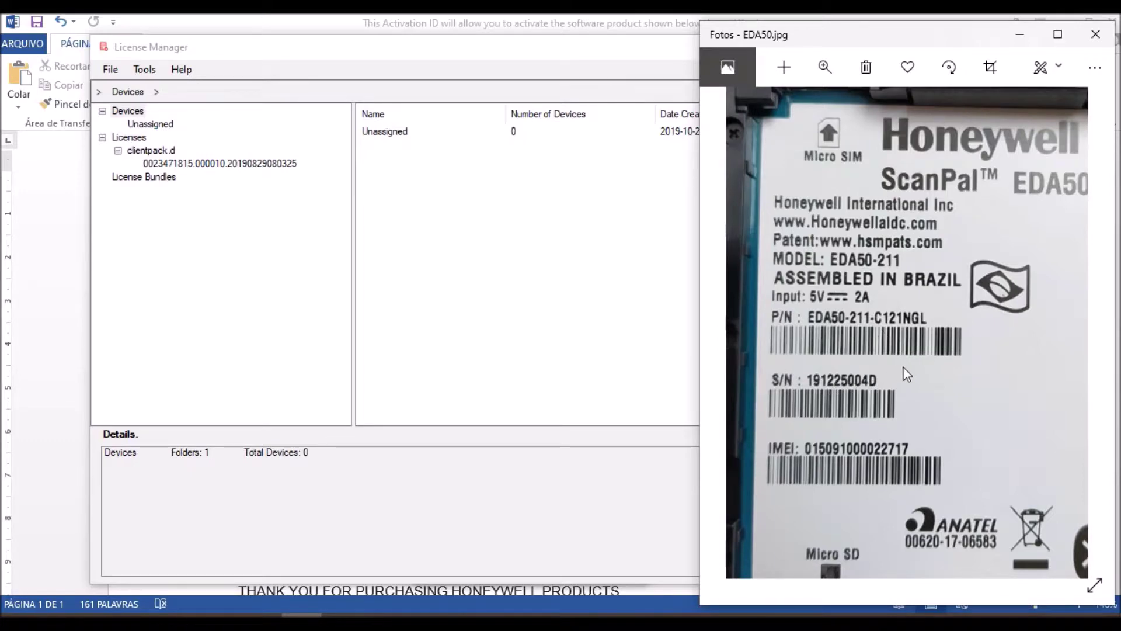
pyautogui.moveTo(934, 366); pyautogui.dragTo(919, 372)
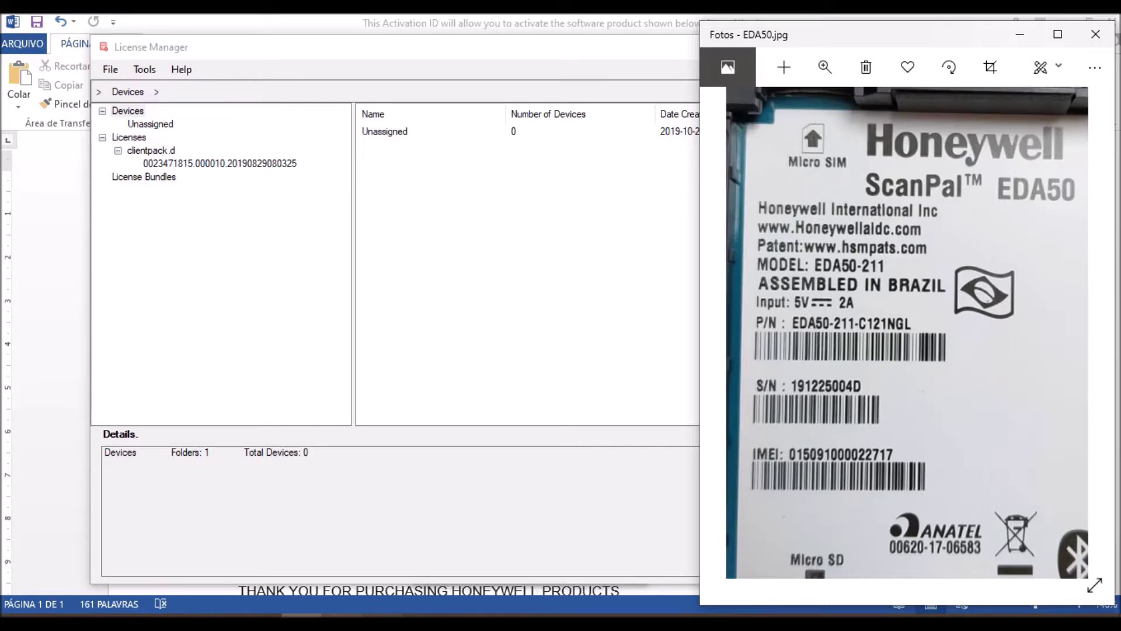
# Step: Bring up eda50.txt in Notepad, place it over License Manager and examine the model code and serial number
pyautogui.click(383, 614)
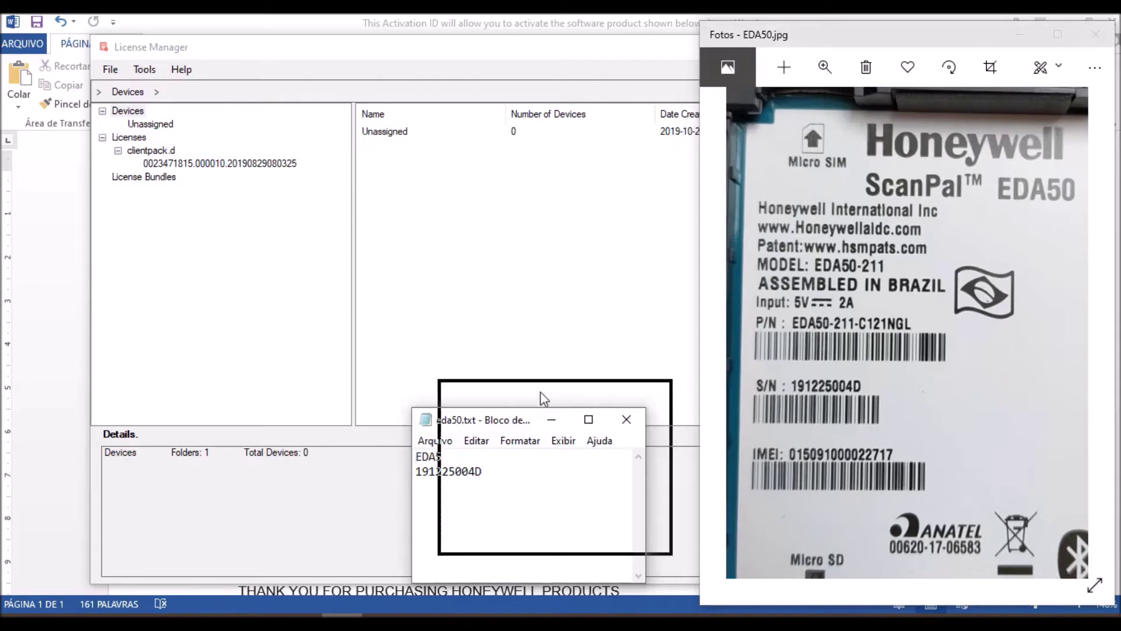
pyautogui.moveTo(527, 414); pyautogui.dragTo(556, 383)
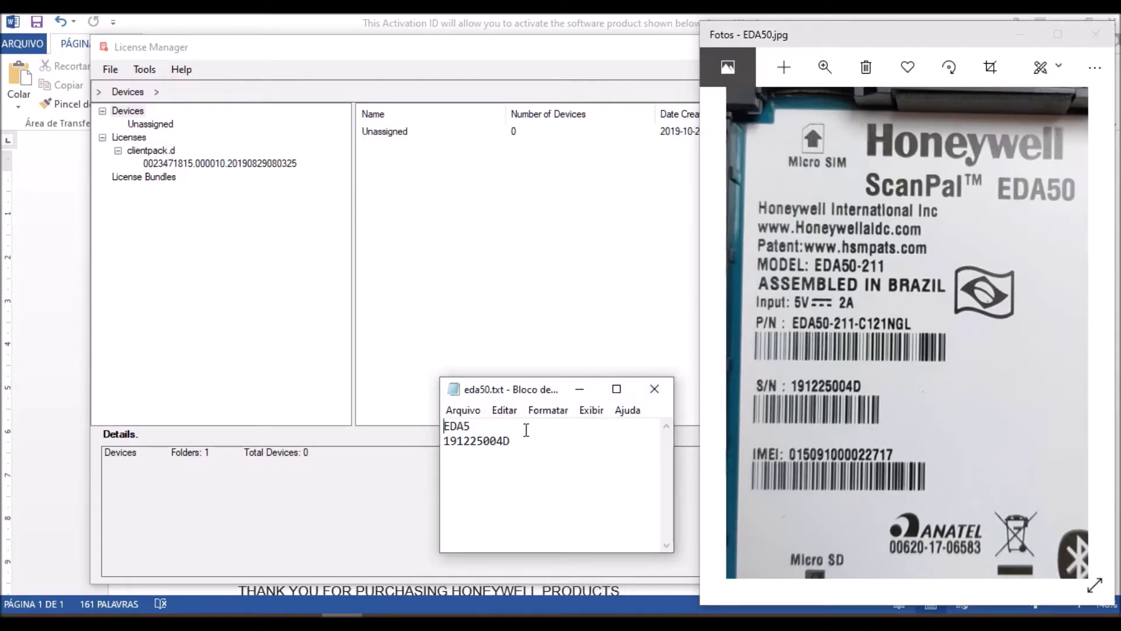
pyautogui.doubleClick(454, 426)
pyautogui.click(475, 424)
pyautogui.moveTo(470, 426); pyautogui.dragTo(442, 427)
pyautogui.click(494, 443)
pyautogui.click(522, 442)
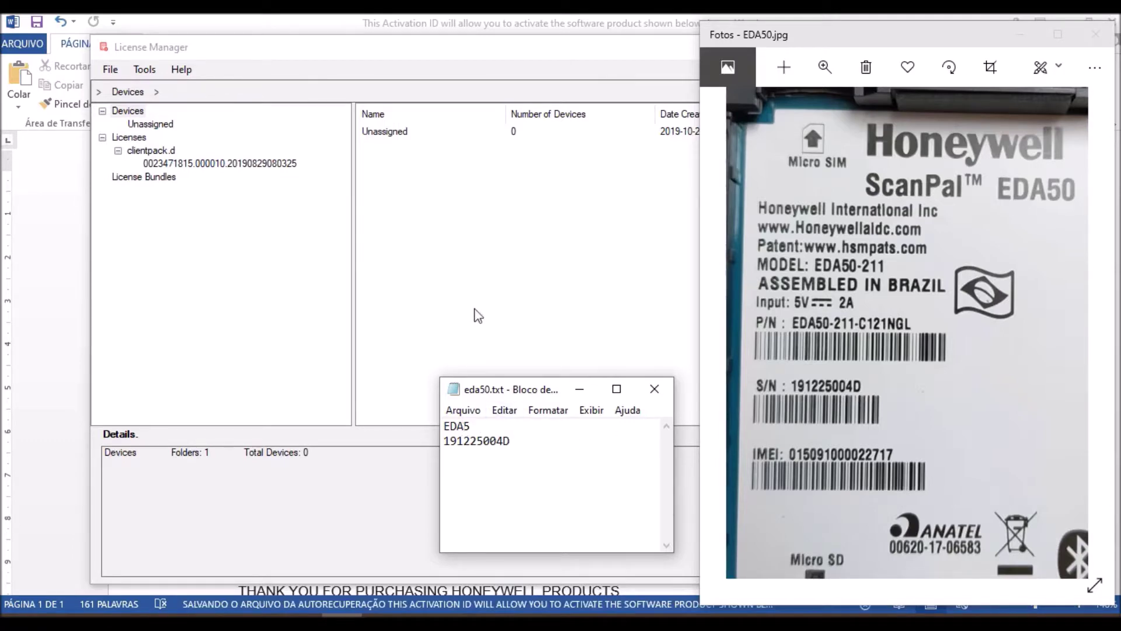
# Step: Switch to License Manager and create a new folder named VIDA DE SA under Devices
pyautogui.click(372, 52)
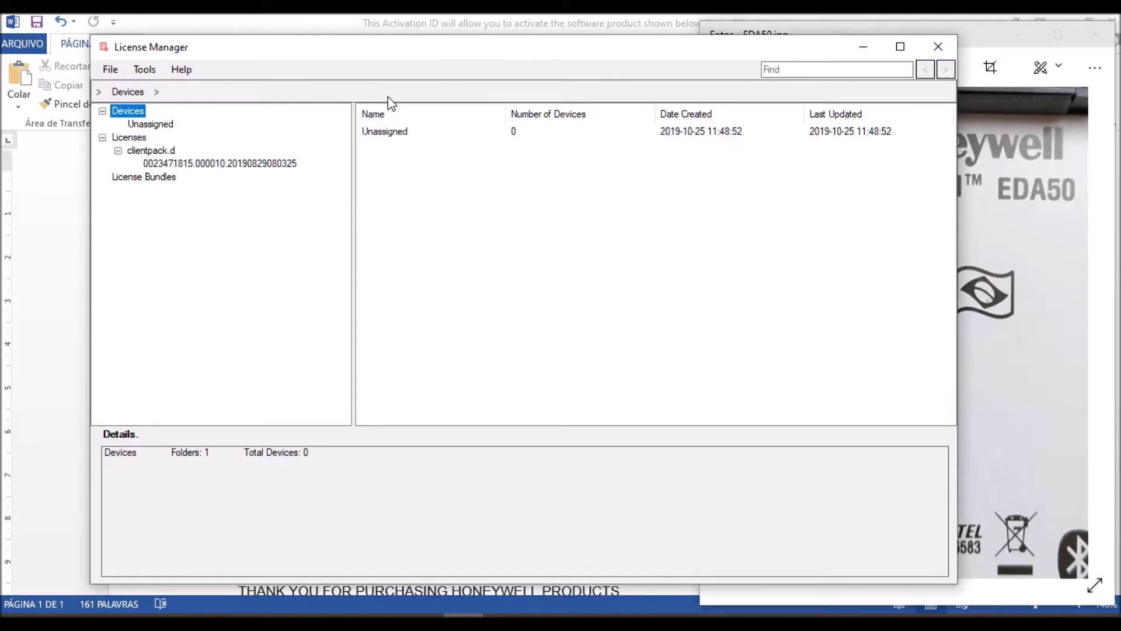
pyautogui.rightClick(129, 115)
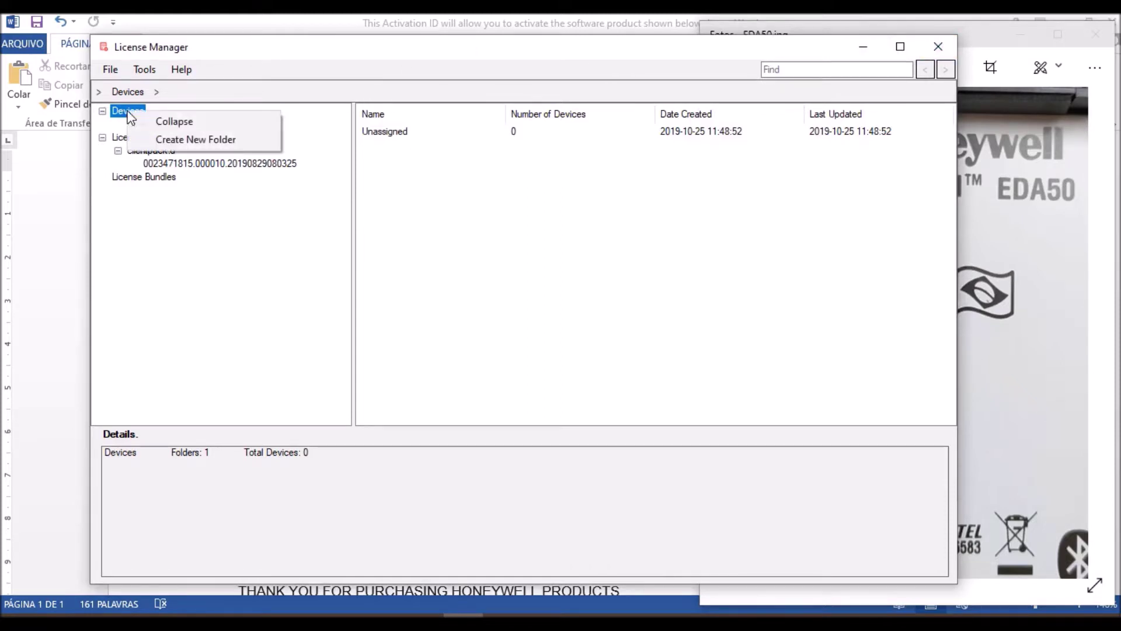
pyautogui.click(198, 197)
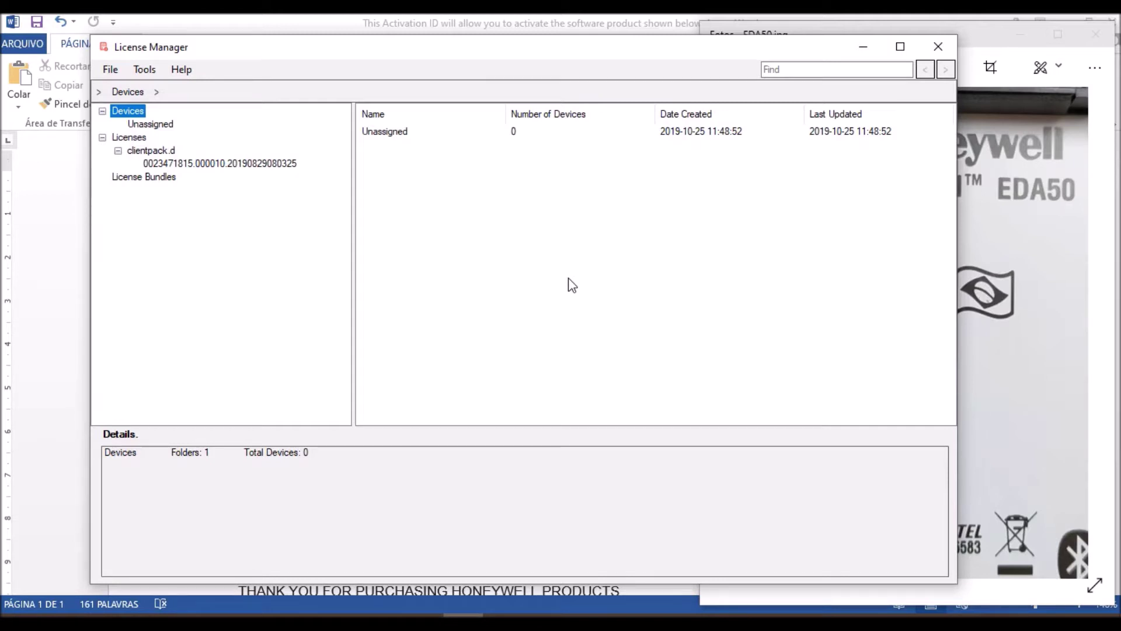
pyautogui.click(140, 124)
pyautogui.rightClick(134, 112)
pyautogui.click(214, 144)
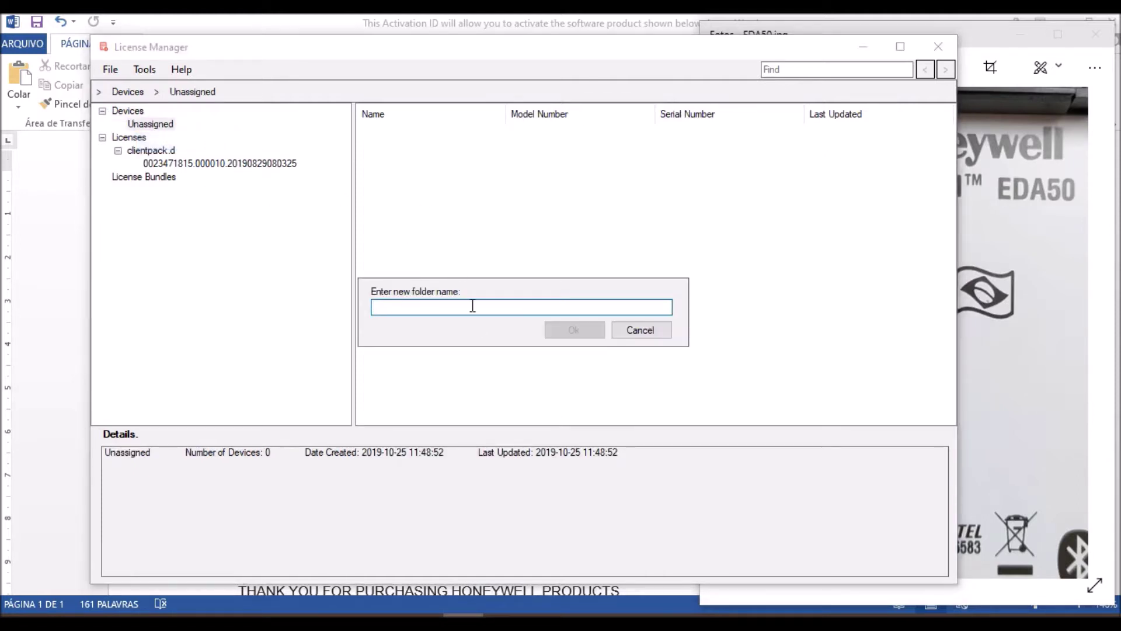
pyautogui.write('VIDA ')
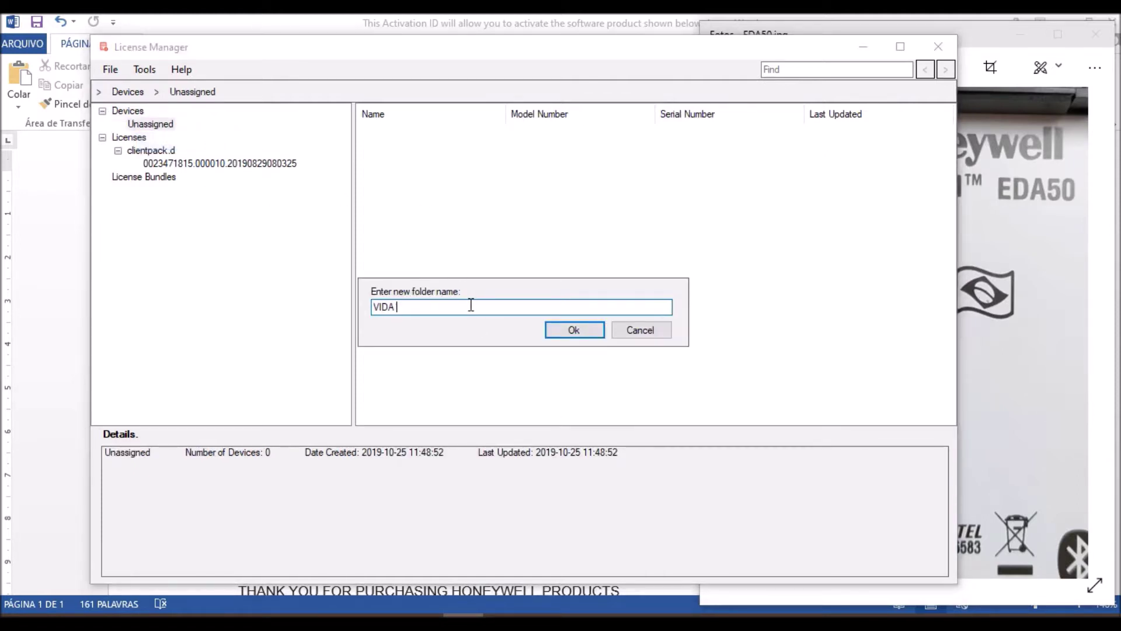
pyautogui.write('DE SA')
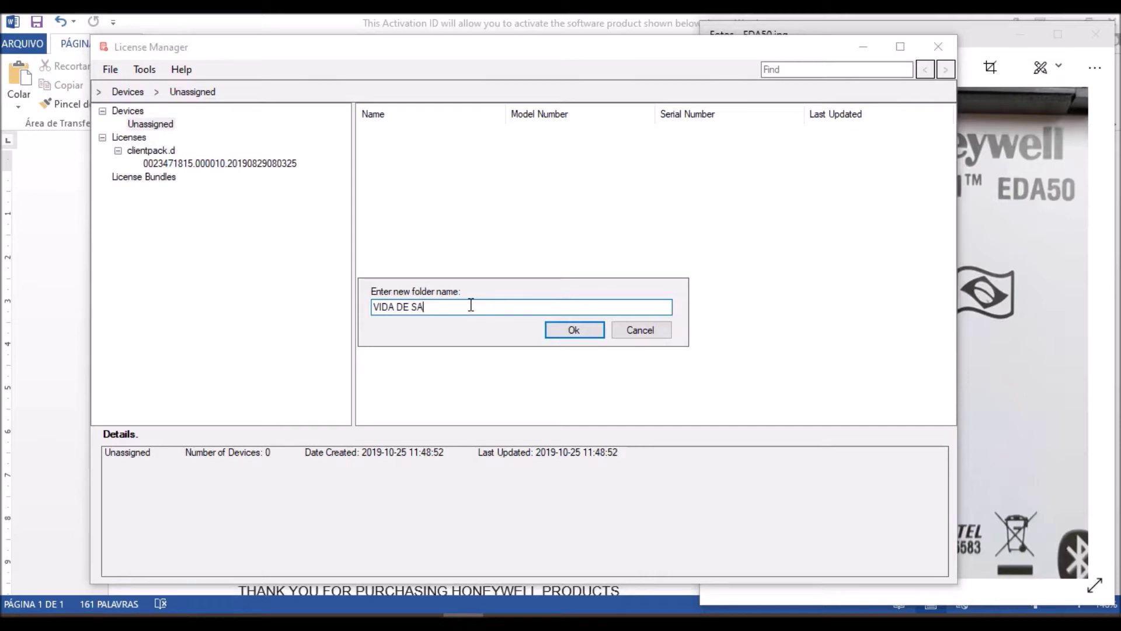
pyautogui.click(554, 336)
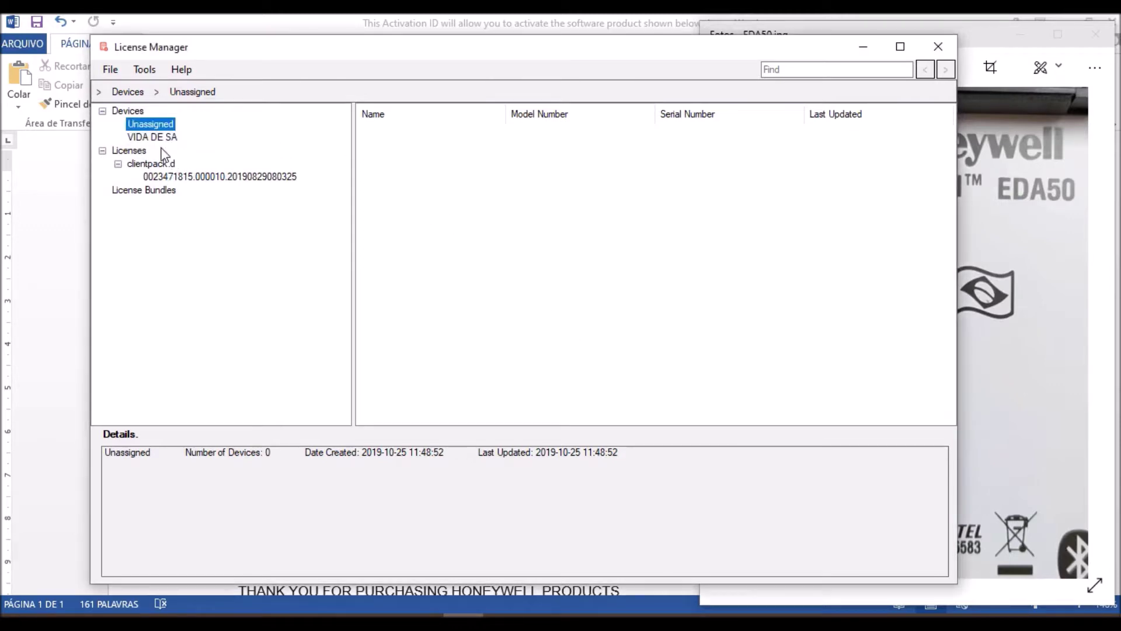
# Step: Start adding a device to the VIDA DE SA folder and enter EDA5 as its model number
pyautogui.click(154, 139)
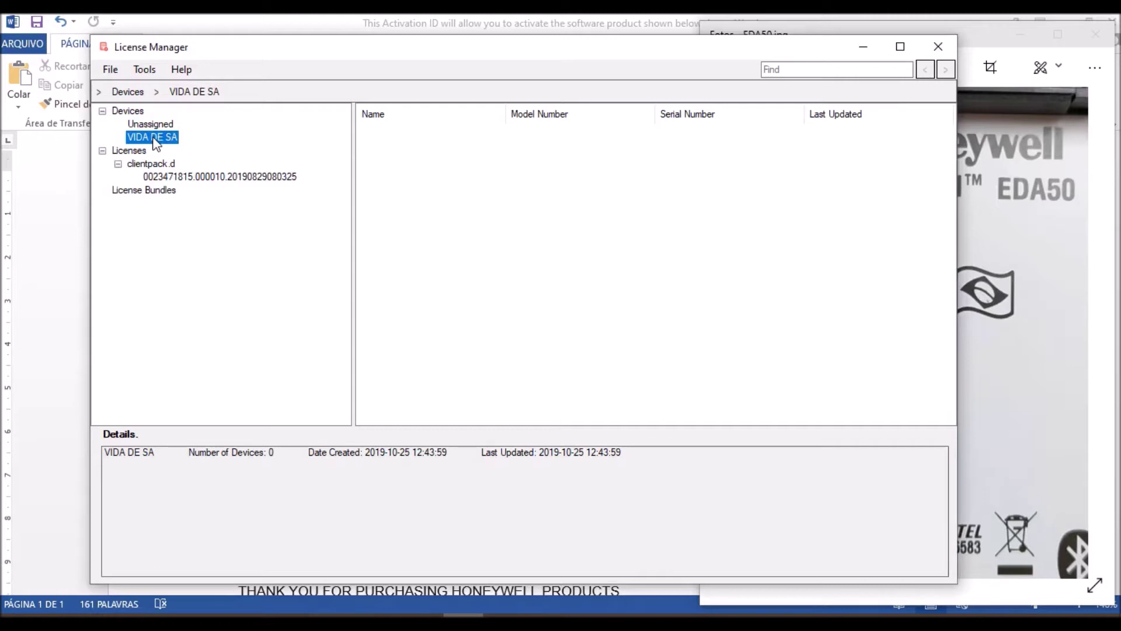
pyautogui.rightClick(153, 138)
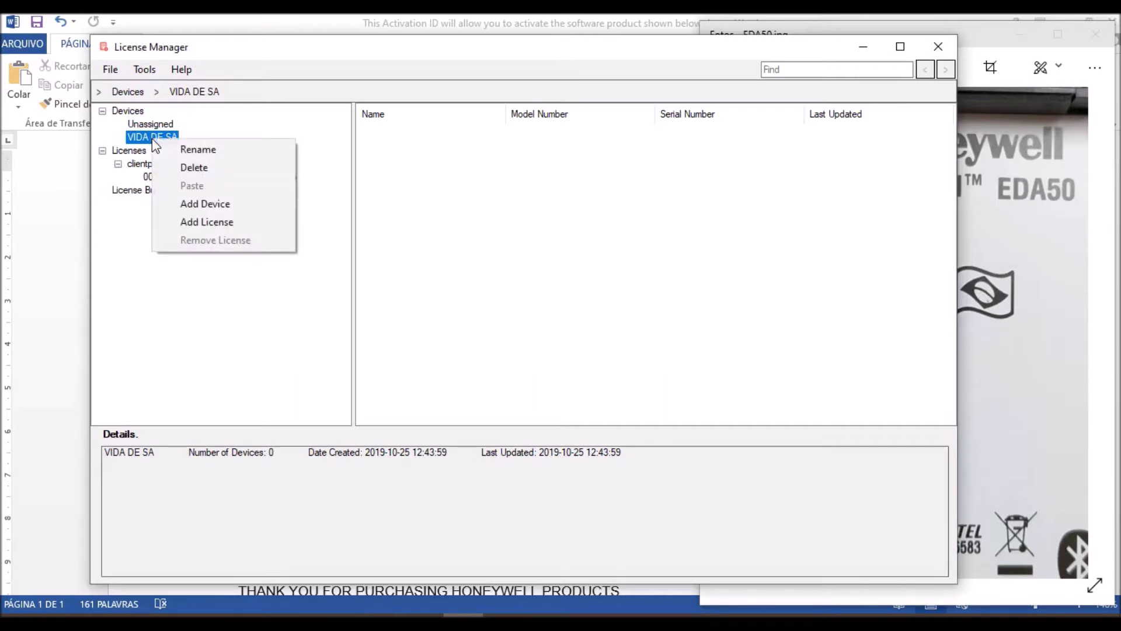
pyautogui.rightClick(142, 136)
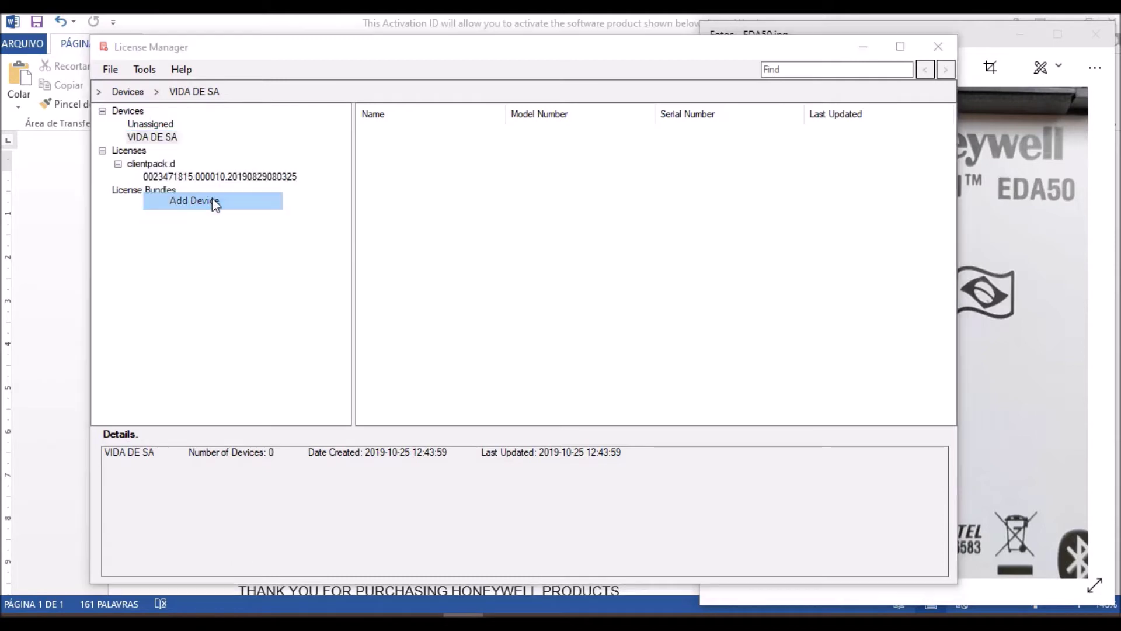
pyautogui.click(213, 200)
pyautogui.moveTo(533, 184); pyautogui.dragTo(584, 165)
pyautogui.click(558, 281)
pyautogui.press('Tab')
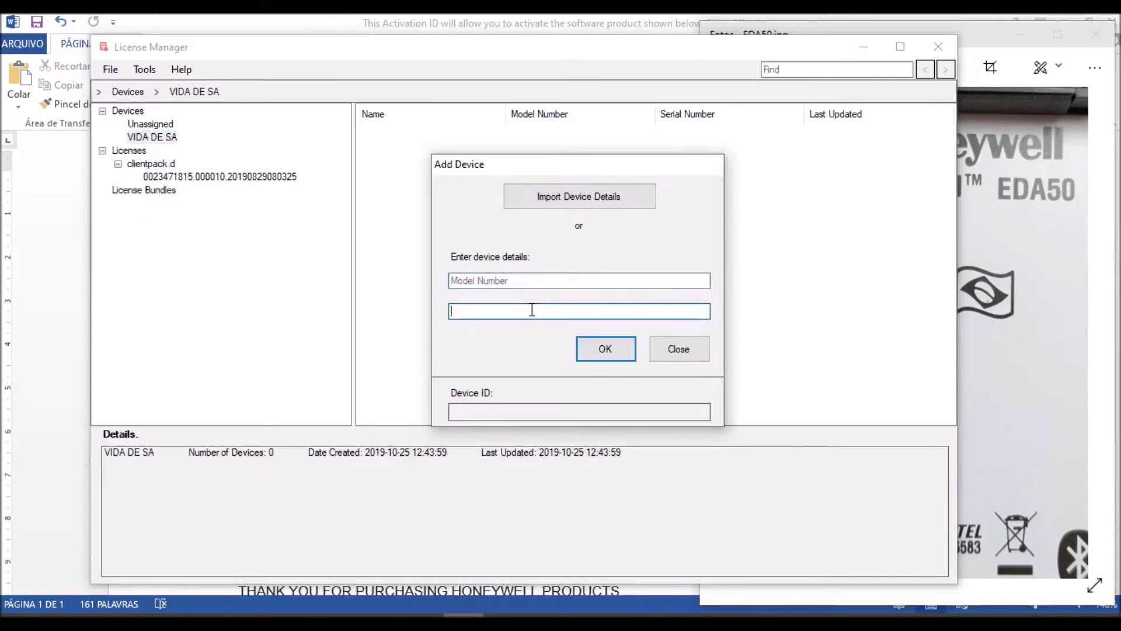
pyautogui.click(514, 279)
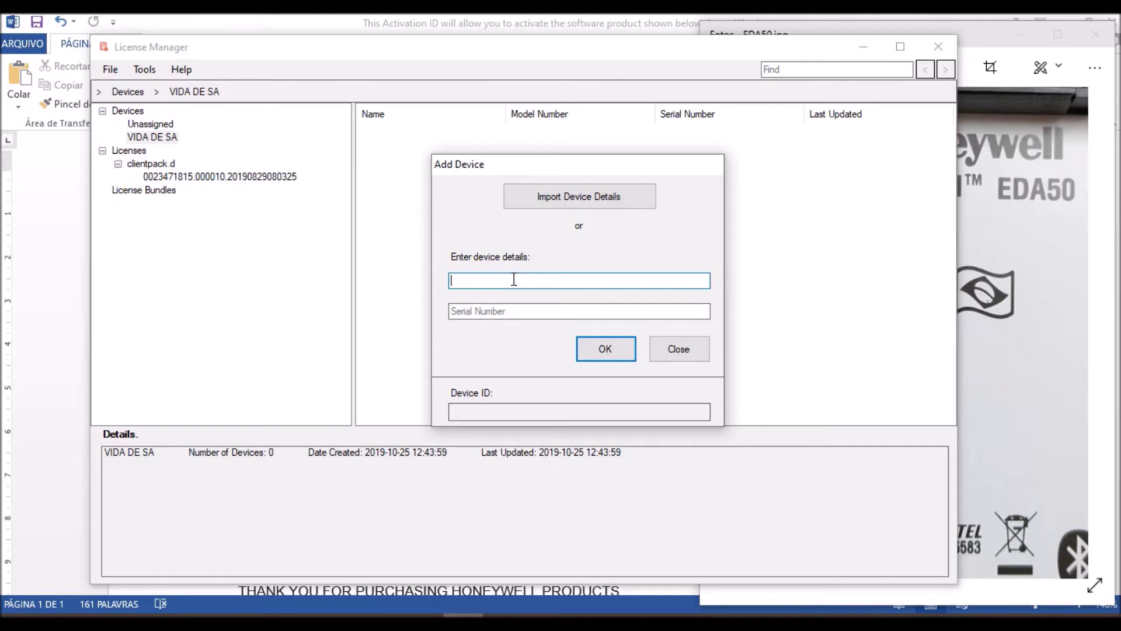
pyautogui.click(513, 313)
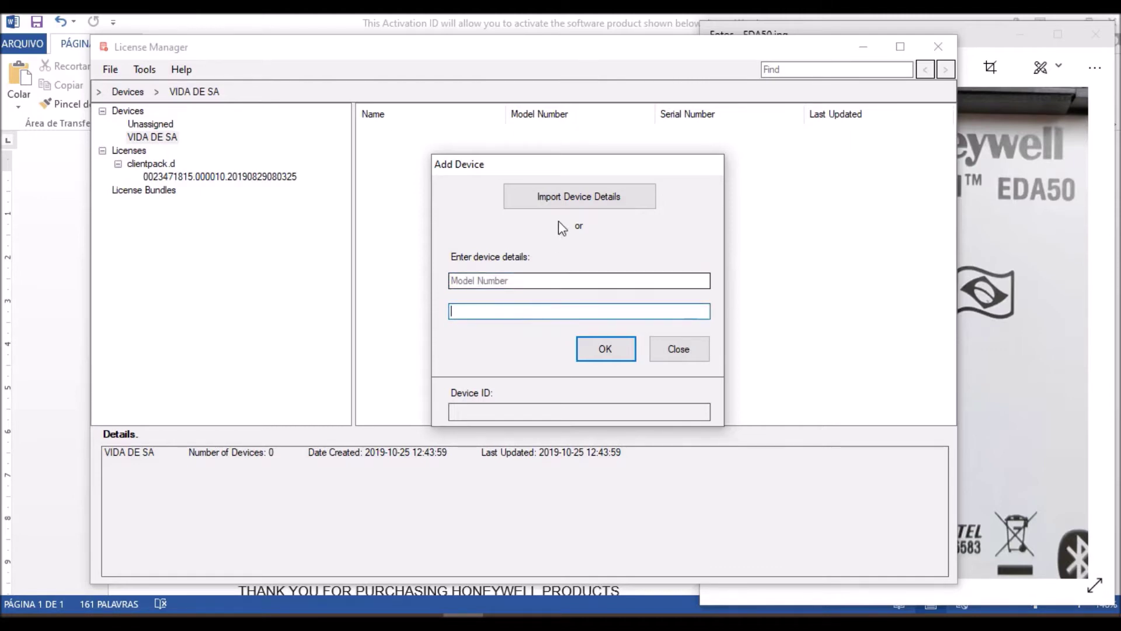
pyautogui.moveTo(572, 167); pyautogui.dragTo(571, 176)
pyautogui.click(557, 285)
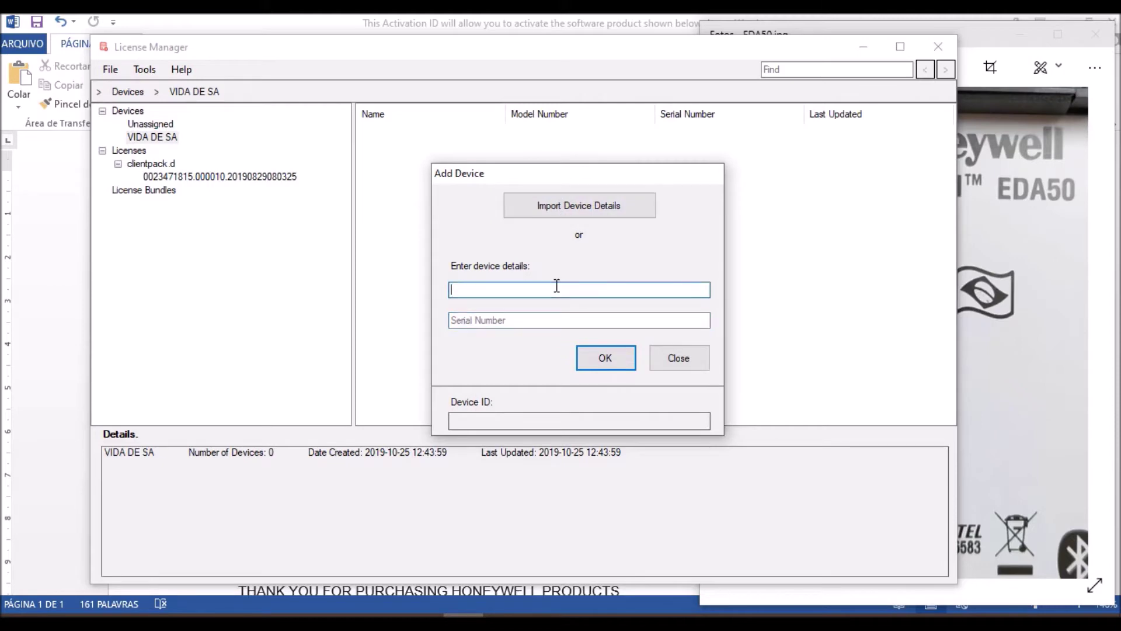
pyautogui.write('EDA5')
pyautogui.press('Tab')
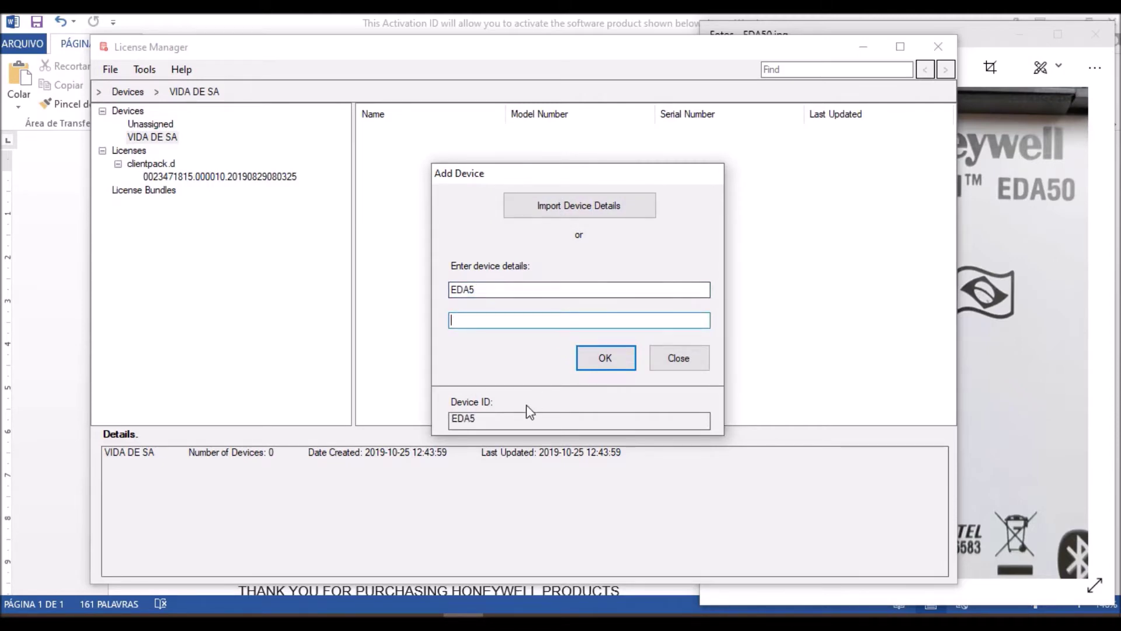
# Step: Copy the serial number from eda50.txt into the device's Serial Number, add the device and close the Add Device dialog
pyautogui.click(342, 613)
pyautogui.moveTo(512, 442); pyautogui.dragTo(443, 443)
pyautogui.hotkey('ctrl', 'c')
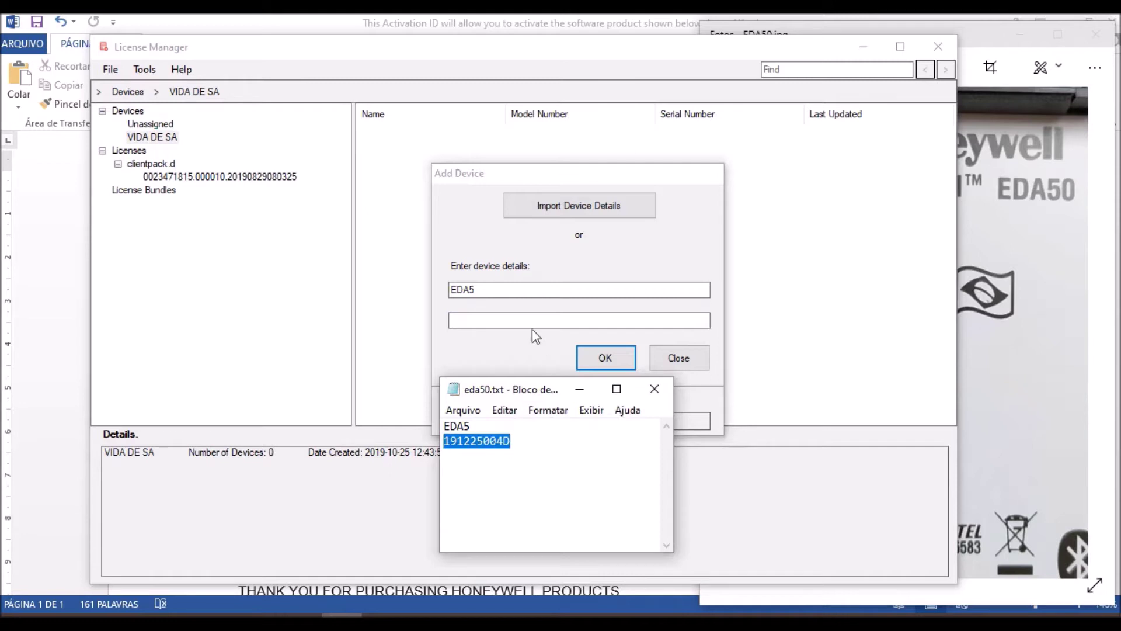
pyautogui.click(534, 321)
pyautogui.hotkey('ctrl', 'v')
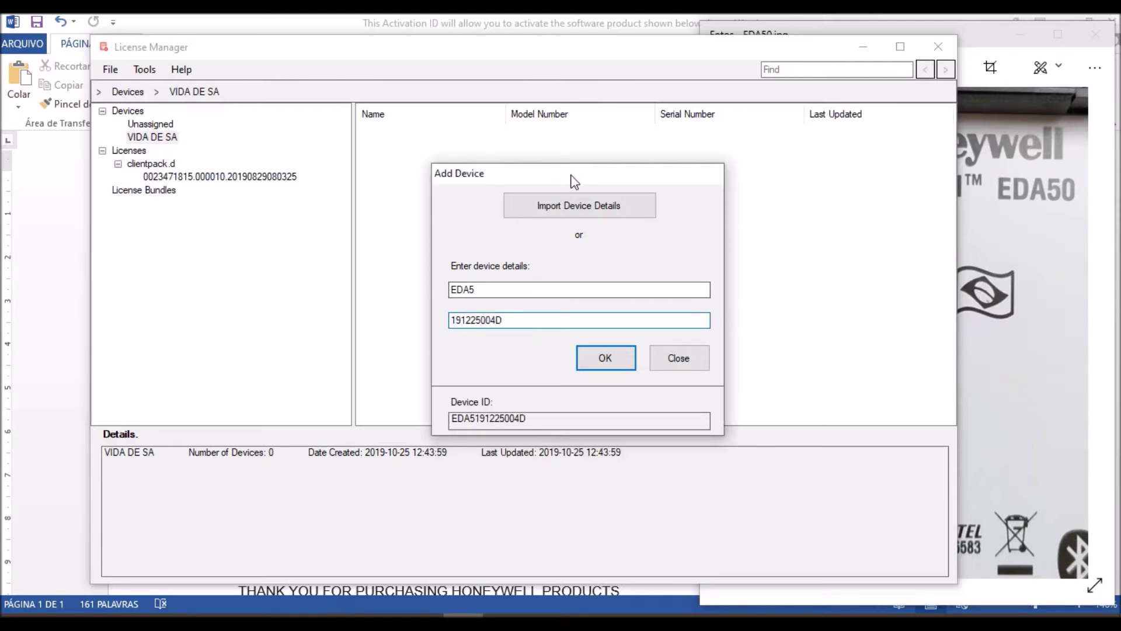
pyautogui.moveTo(571, 180); pyautogui.dragTo(567, 162)
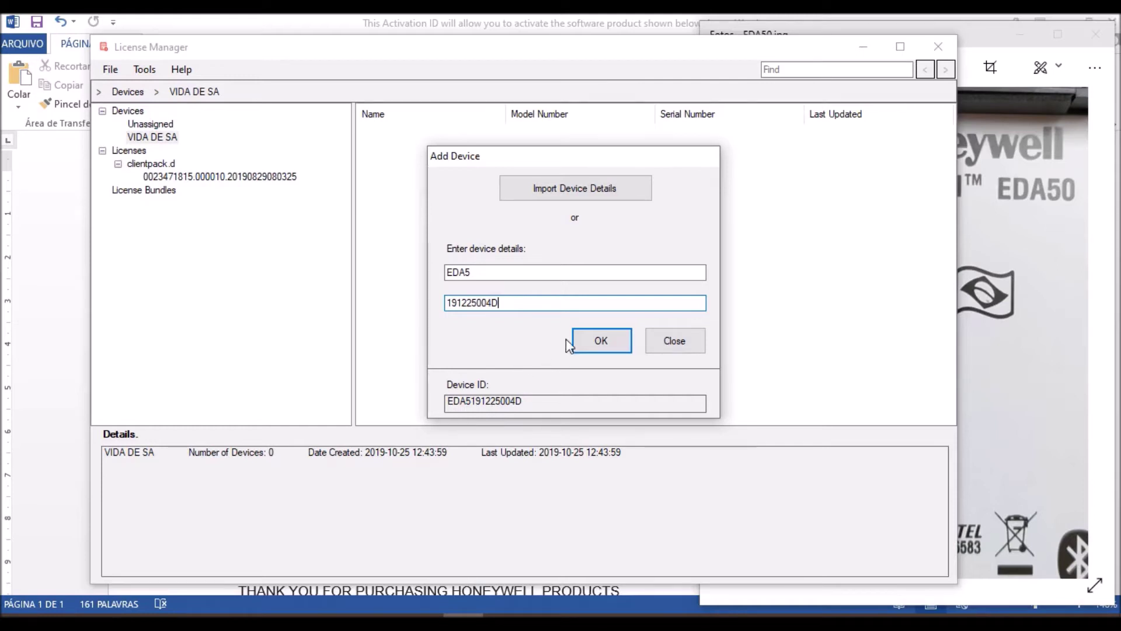
pyautogui.click(598, 340)
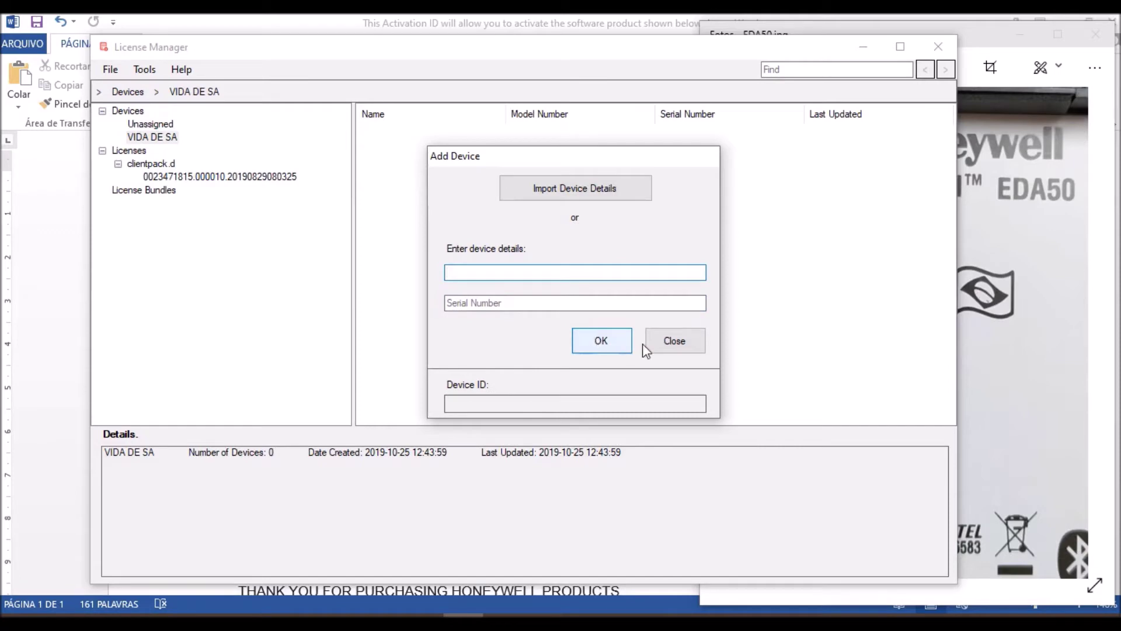
pyautogui.click(664, 344)
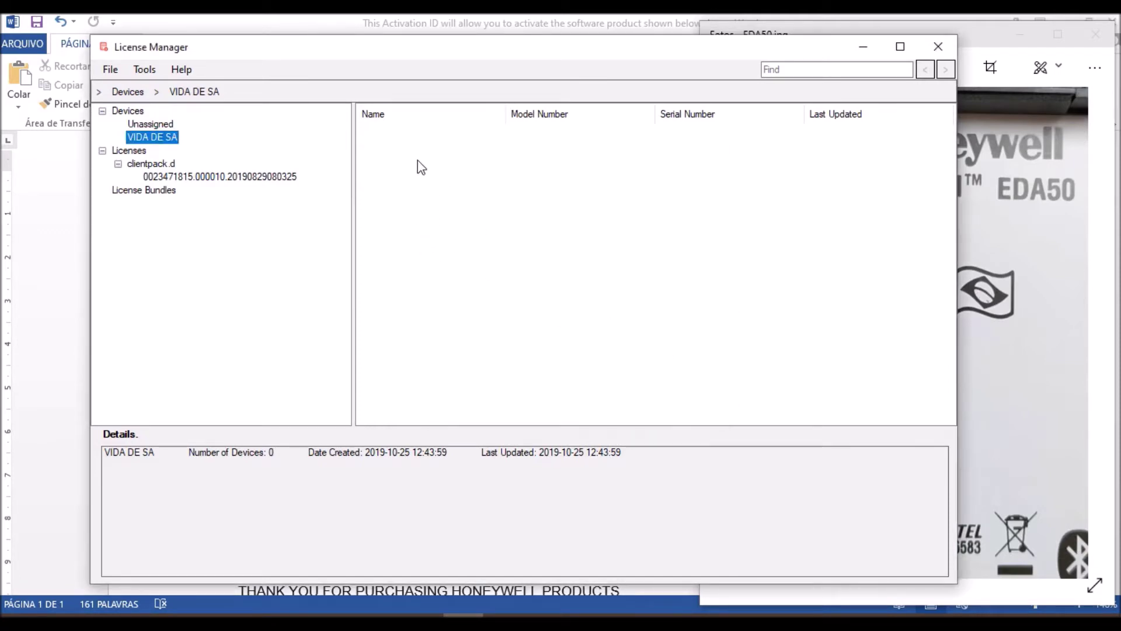
# Step: Review the added device's details, the device counts of the Unassigned and VIDA DE SA folders, and the available licenses
pyautogui.click(396, 137)
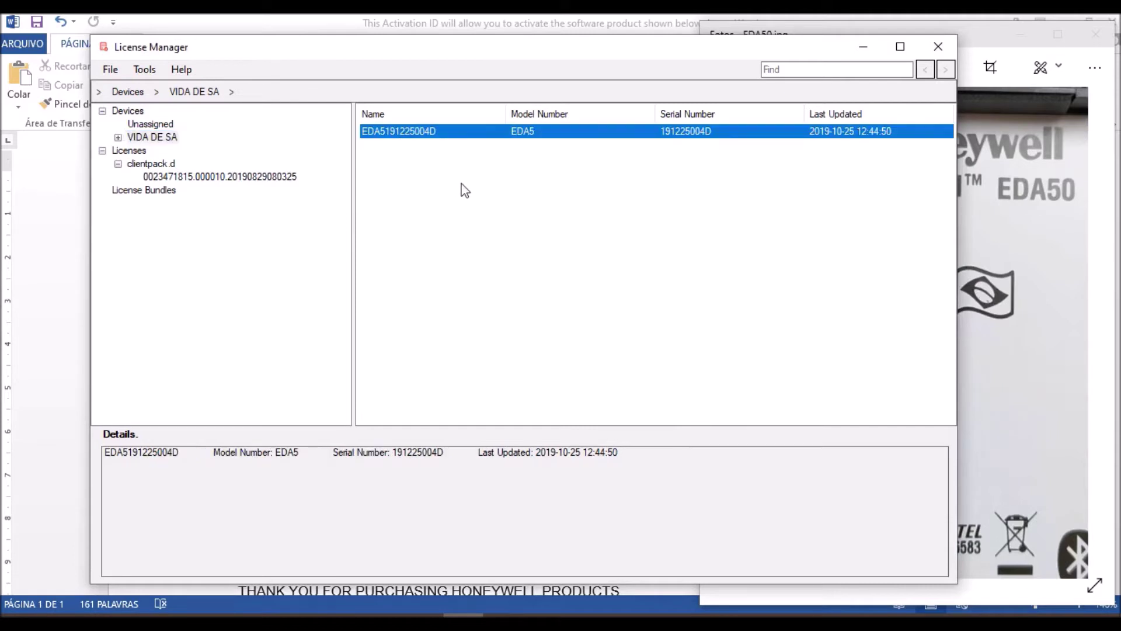
pyautogui.click(465, 187)
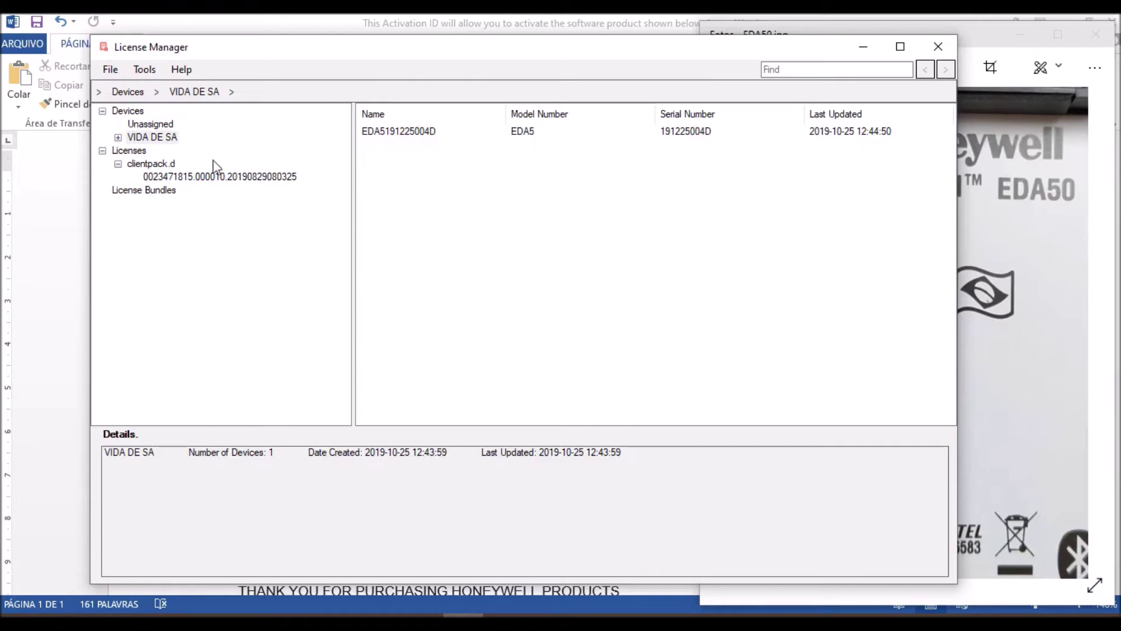
pyautogui.click(138, 138)
pyautogui.click(128, 111)
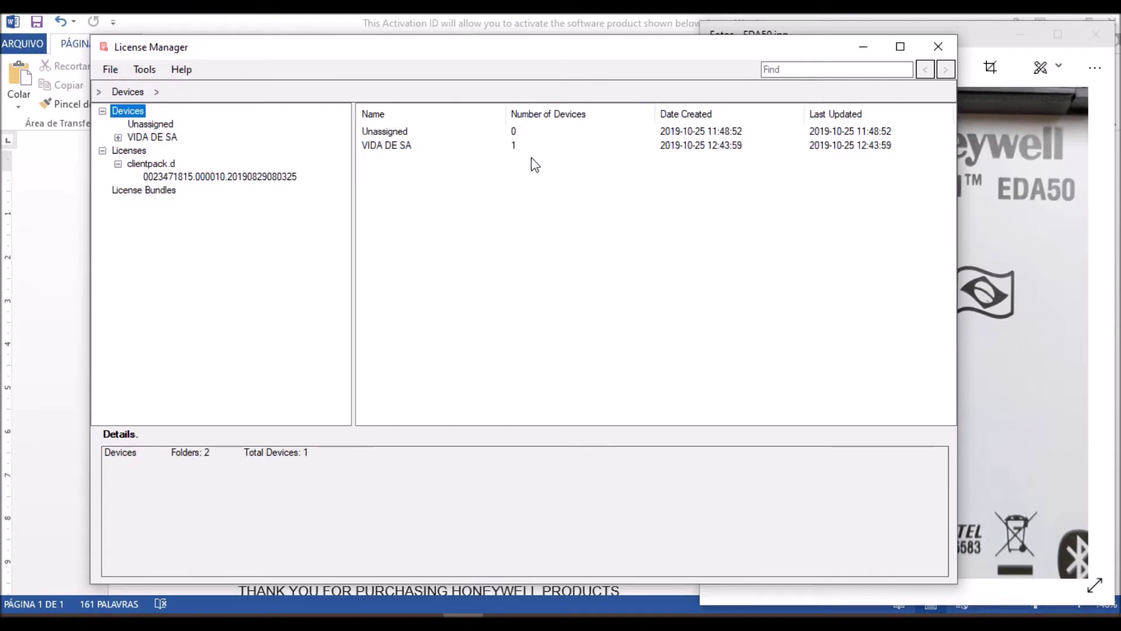
pyautogui.click(385, 134)
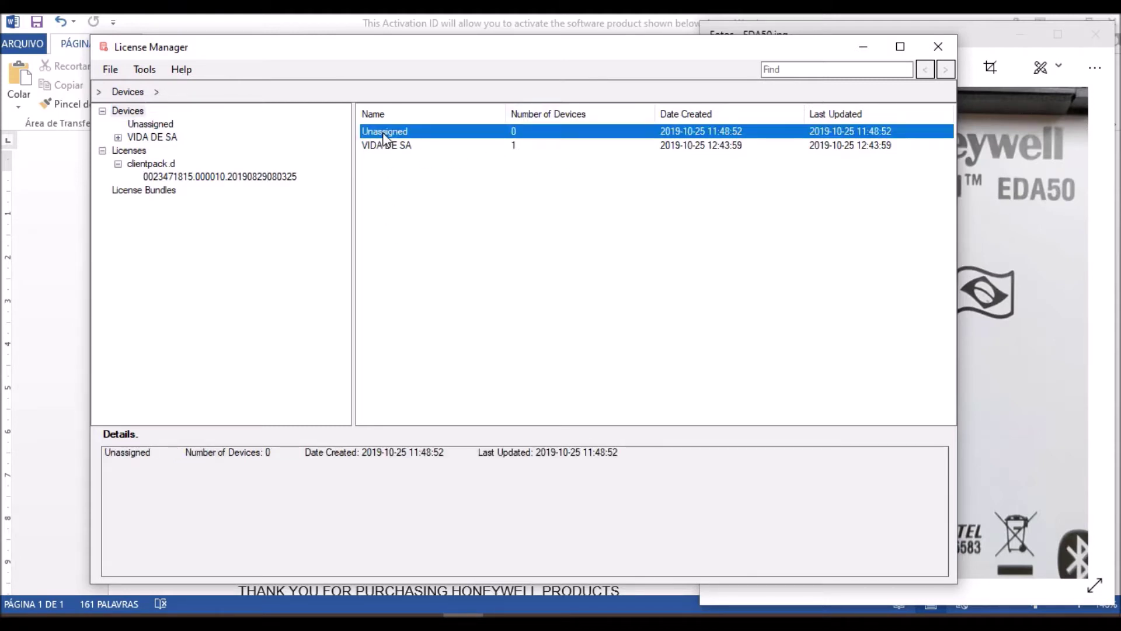
pyautogui.click(375, 146)
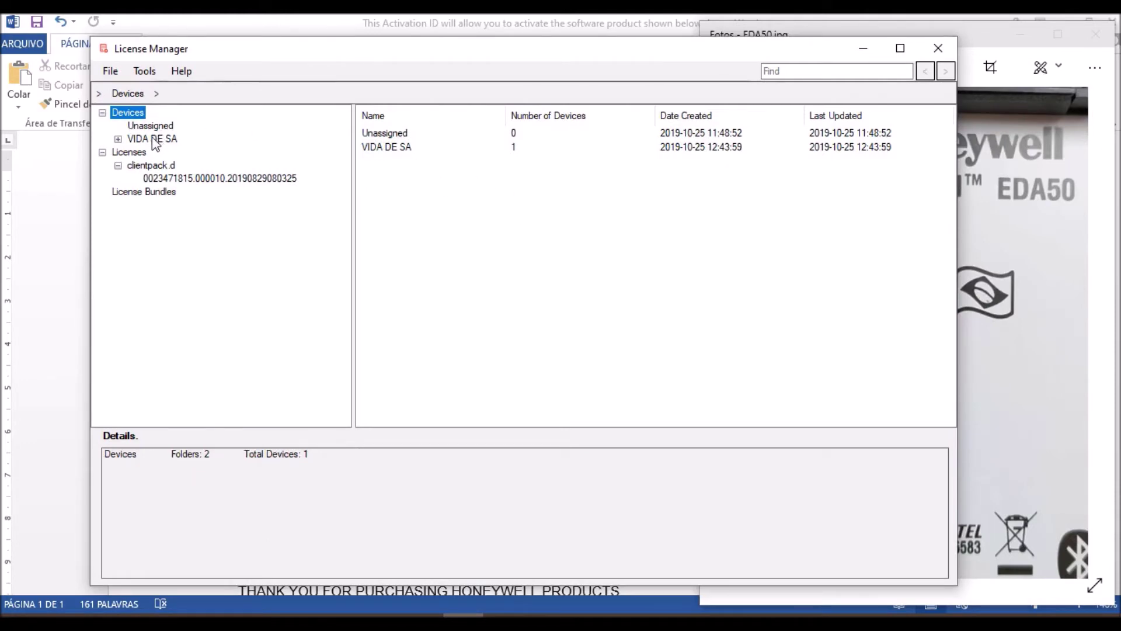
pyautogui.click(136, 153)
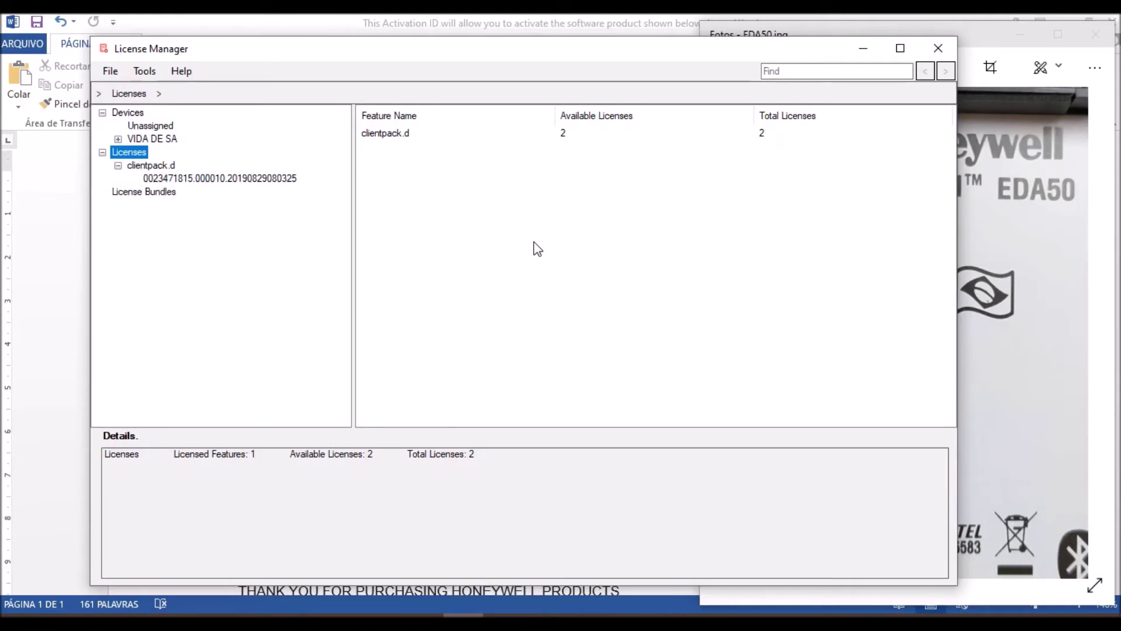
# Step: Start a new license bundle with clientpack.d as the product license type and select its listed activation ID
pyautogui.click(143, 196)
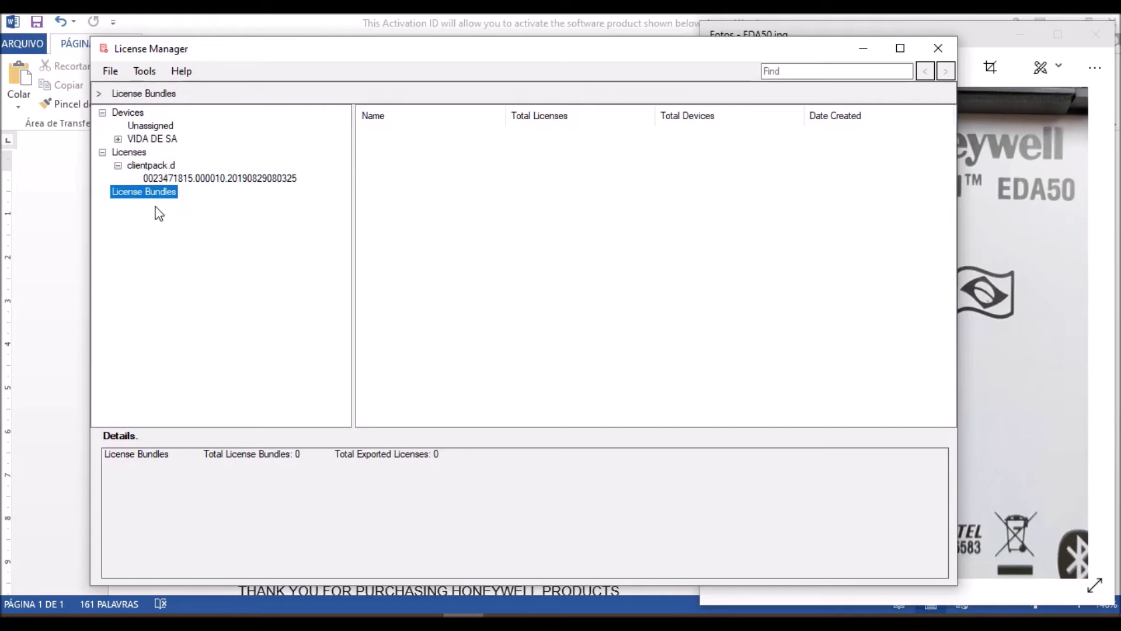
pyautogui.rightClick(138, 197)
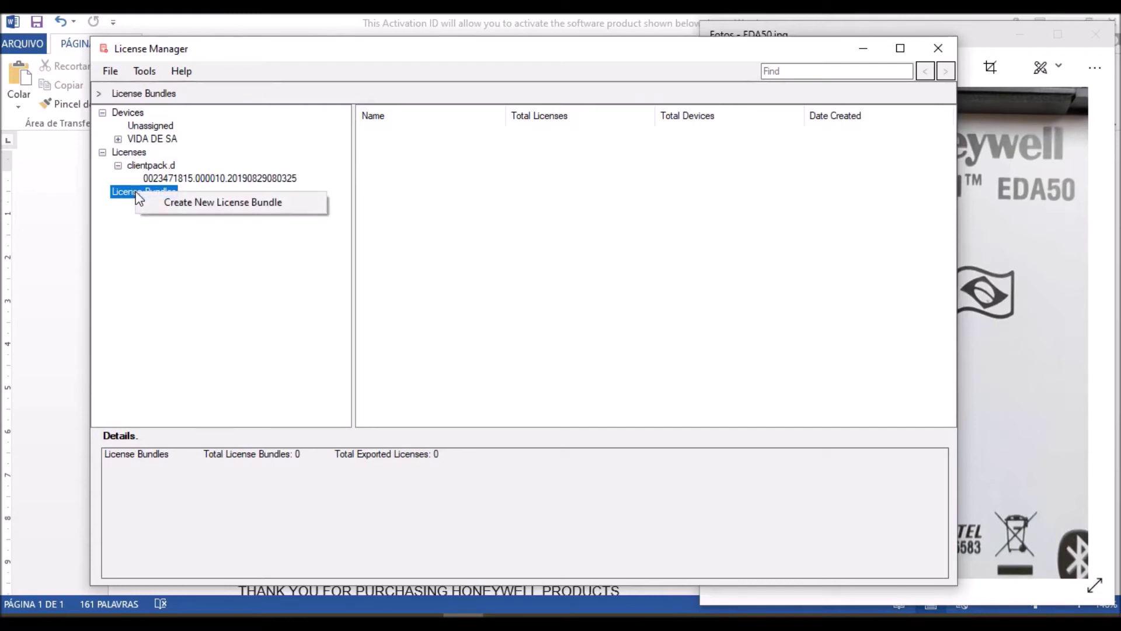
pyautogui.click(211, 201)
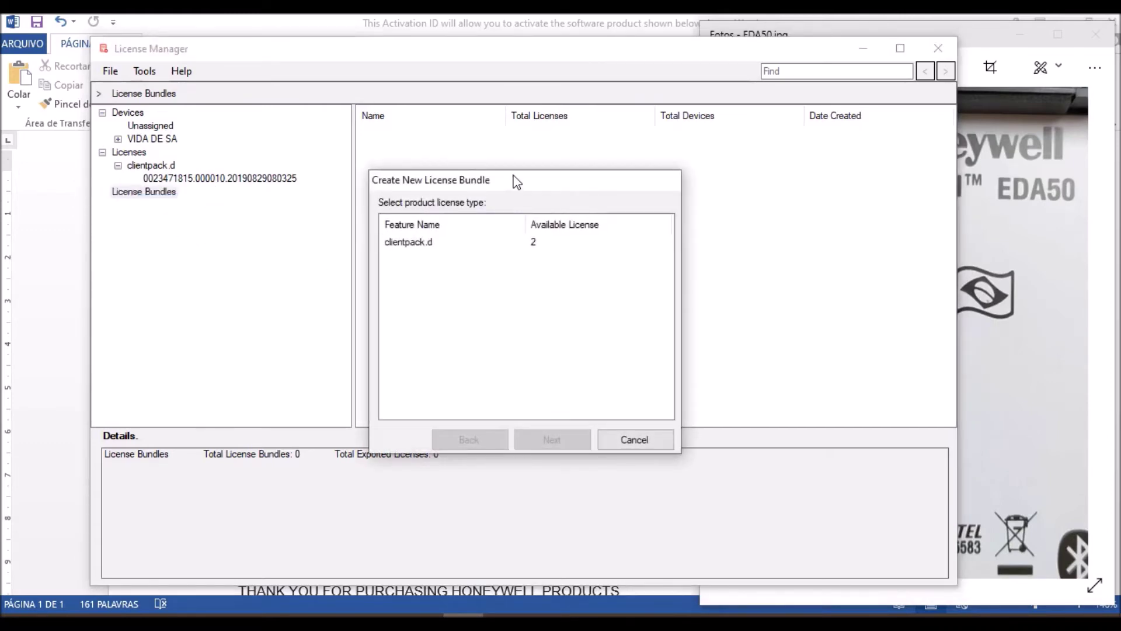
pyautogui.moveTo(516, 181); pyautogui.dragTo(544, 168)
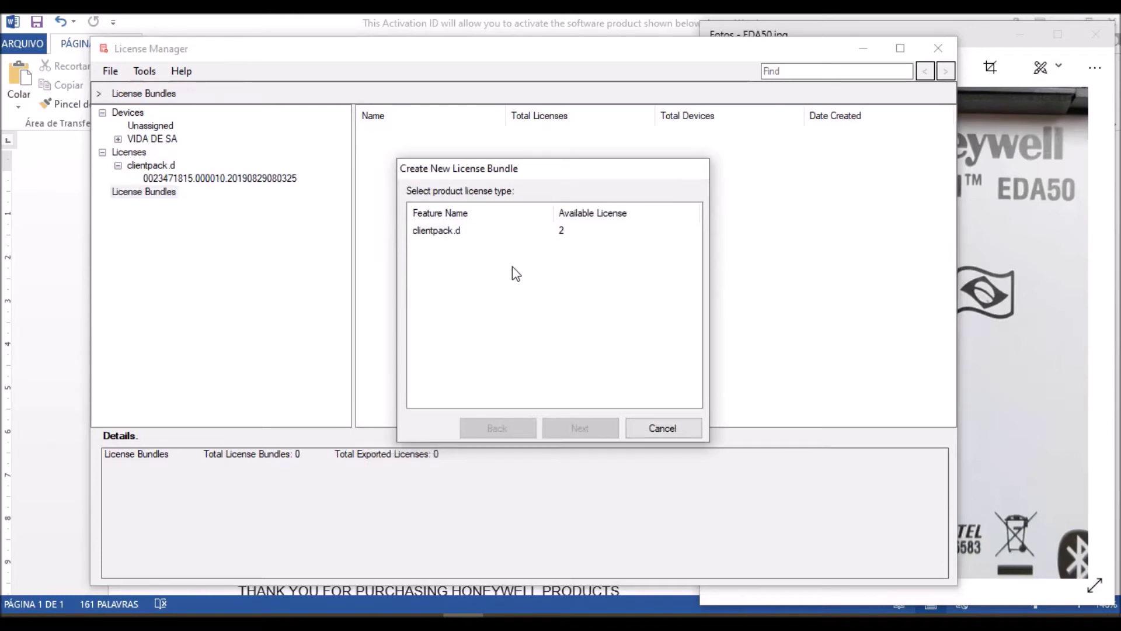
pyautogui.click(440, 233)
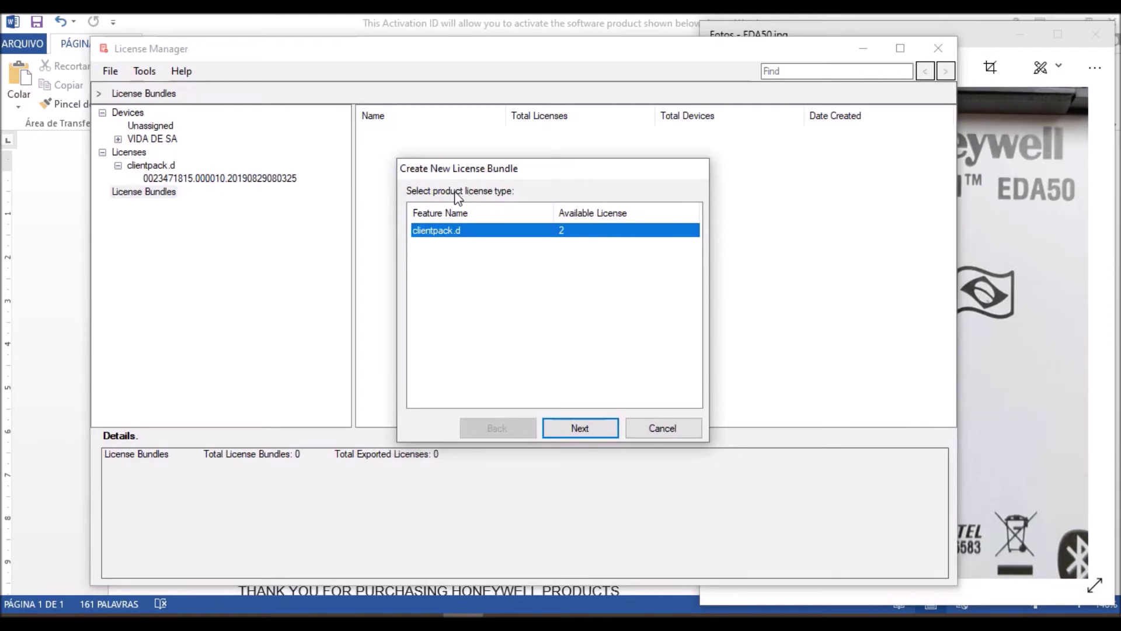
pyautogui.doubleClick(450, 233)
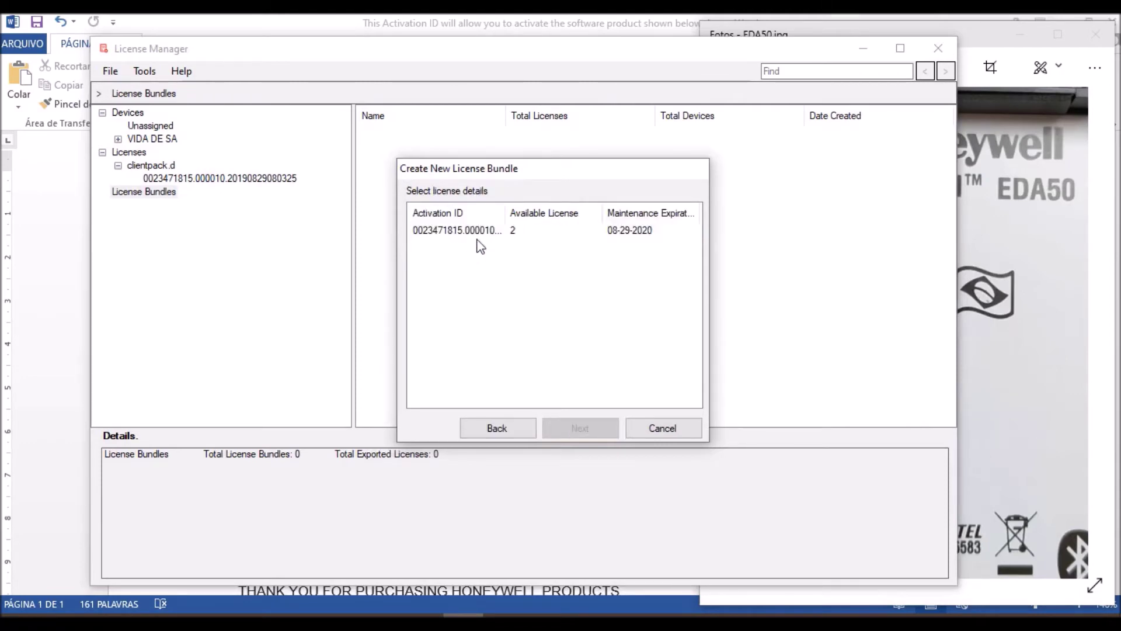
pyautogui.click(455, 232)
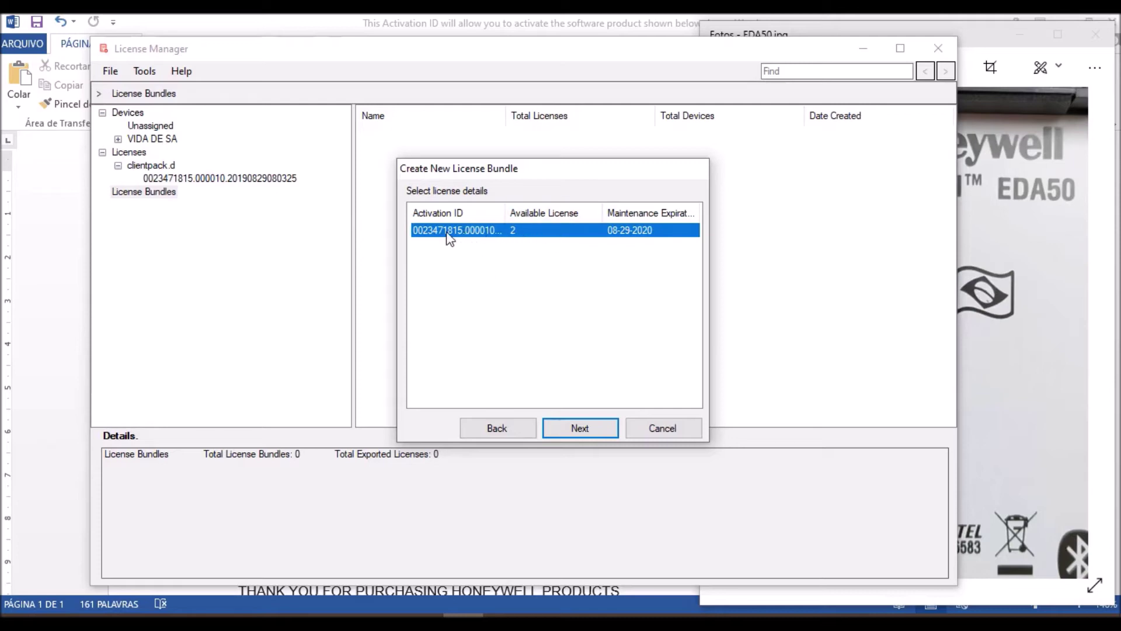
pyautogui.press('Return')
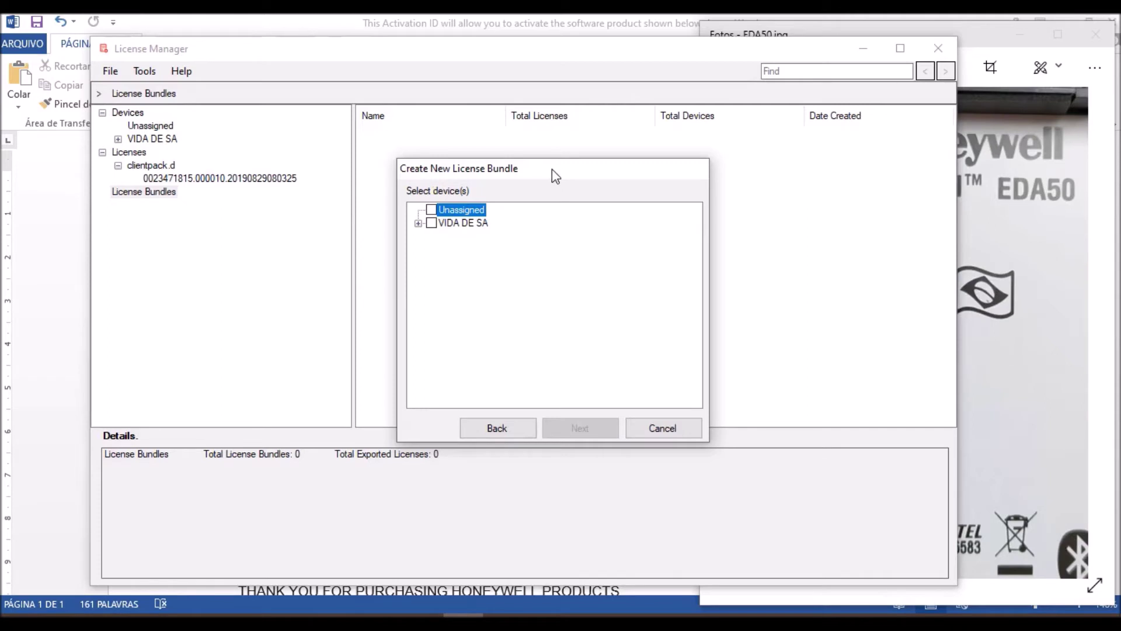
# Step: Expand the VIDA DE SA folder, select its EDA5 device for the bundle and continue to the naming page
pyautogui.moveTo(550, 170); pyautogui.dragTo(551, 157)
pyautogui.click(419, 211)
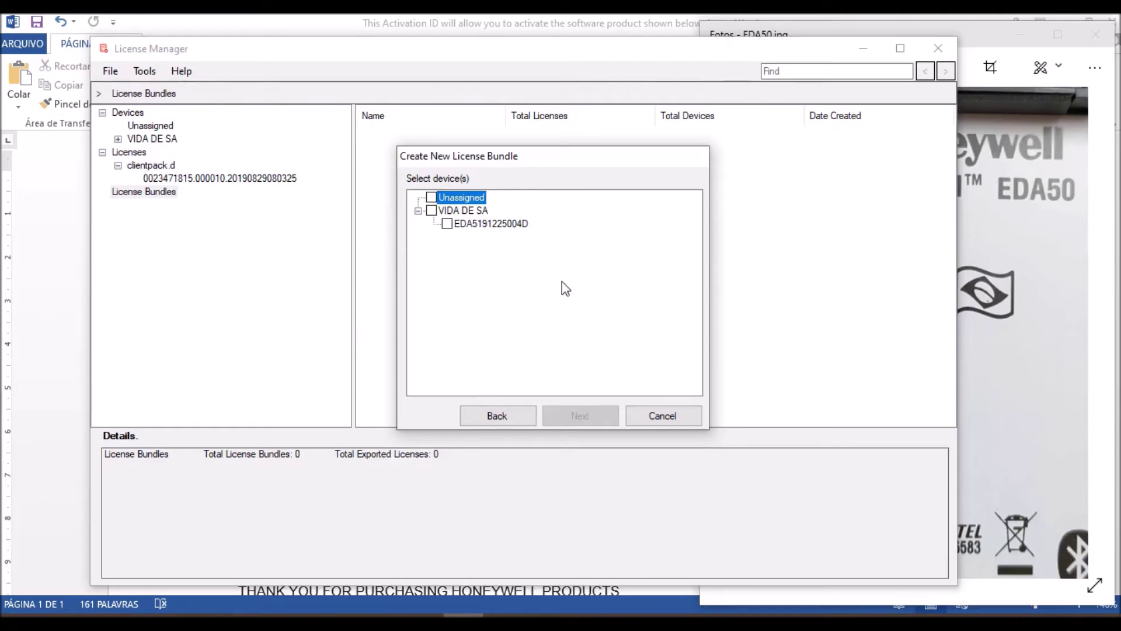
pyautogui.click(431, 211)
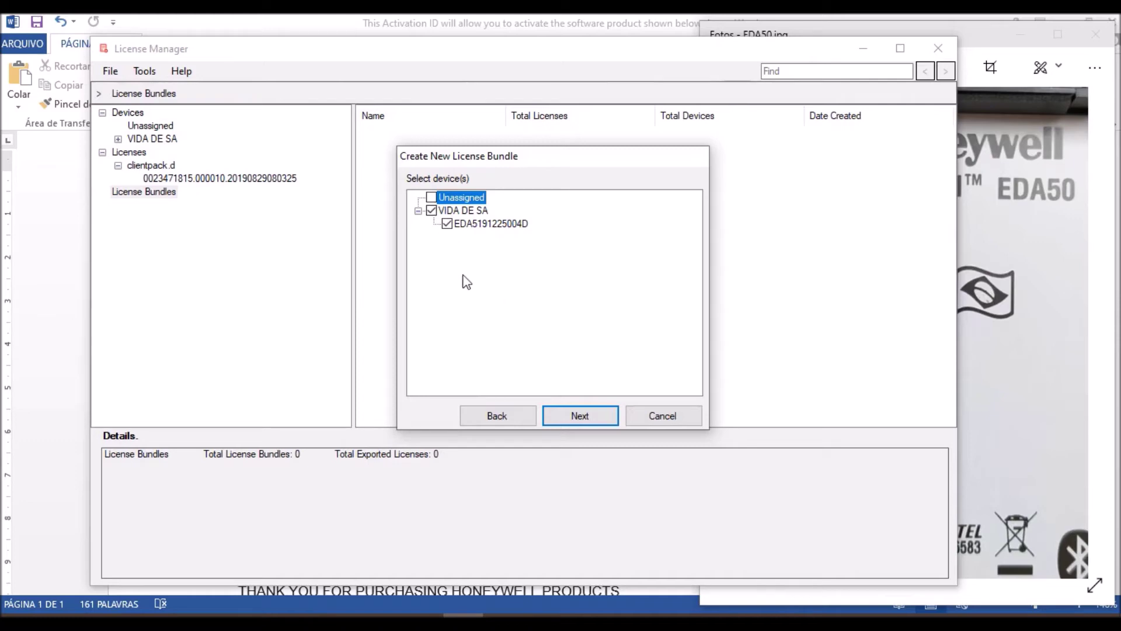
pyautogui.click(431, 211)
pyautogui.click(446, 224)
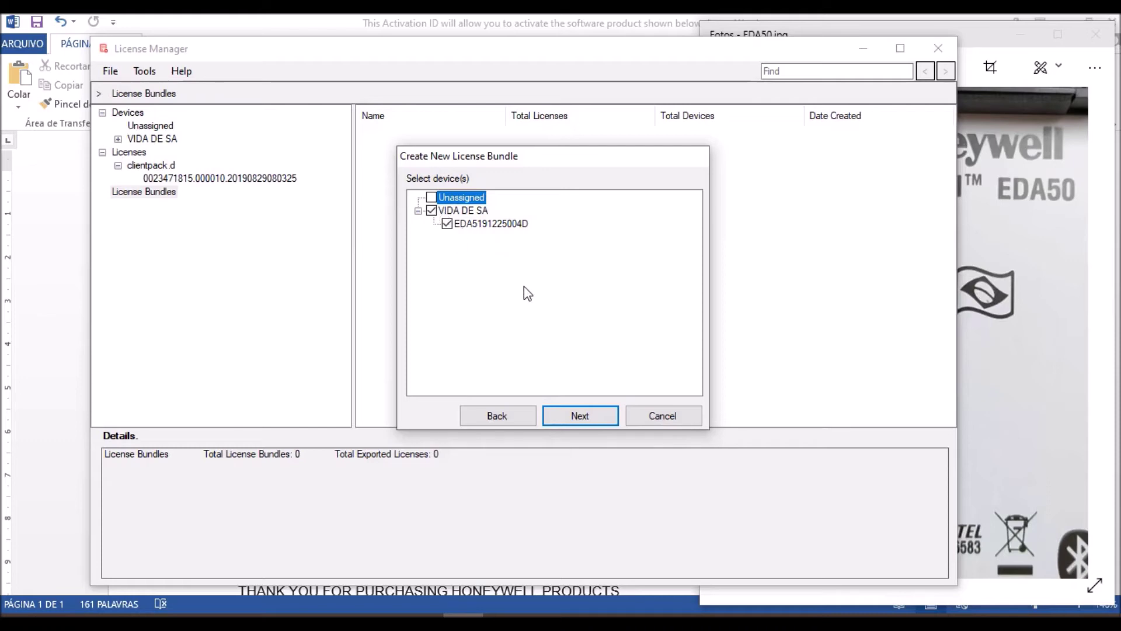
pyautogui.click(576, 415)
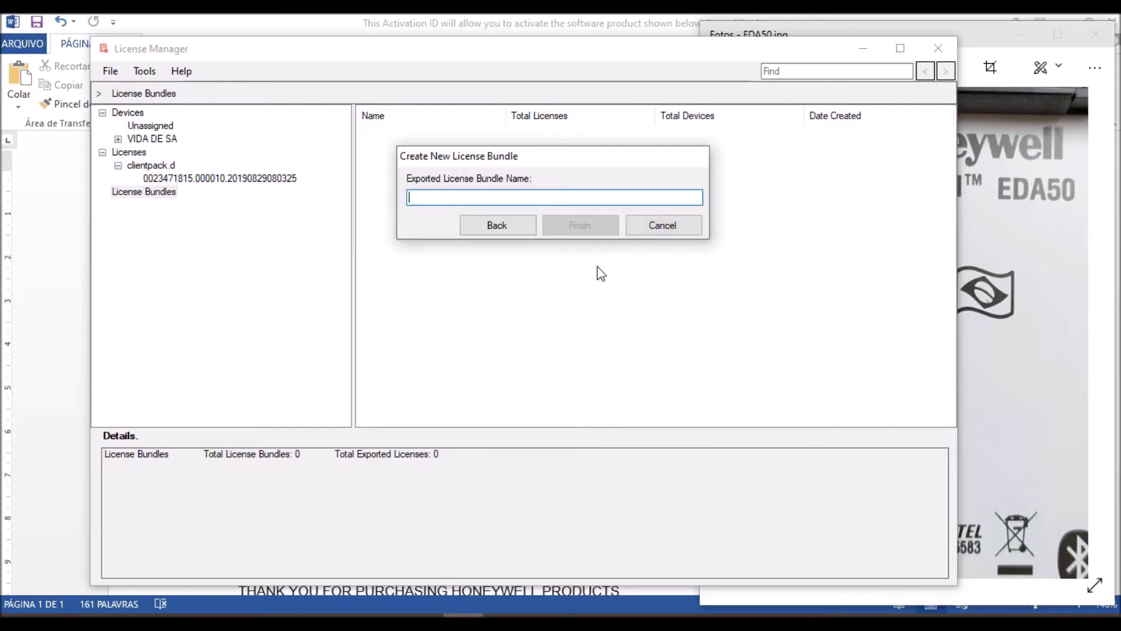
# Step: Name the exported license bundle VIDA DE SA - ClientPack and finish creating it
pyautogui.moveTo(583, 155); pyautogui.dragTo(600, 207)
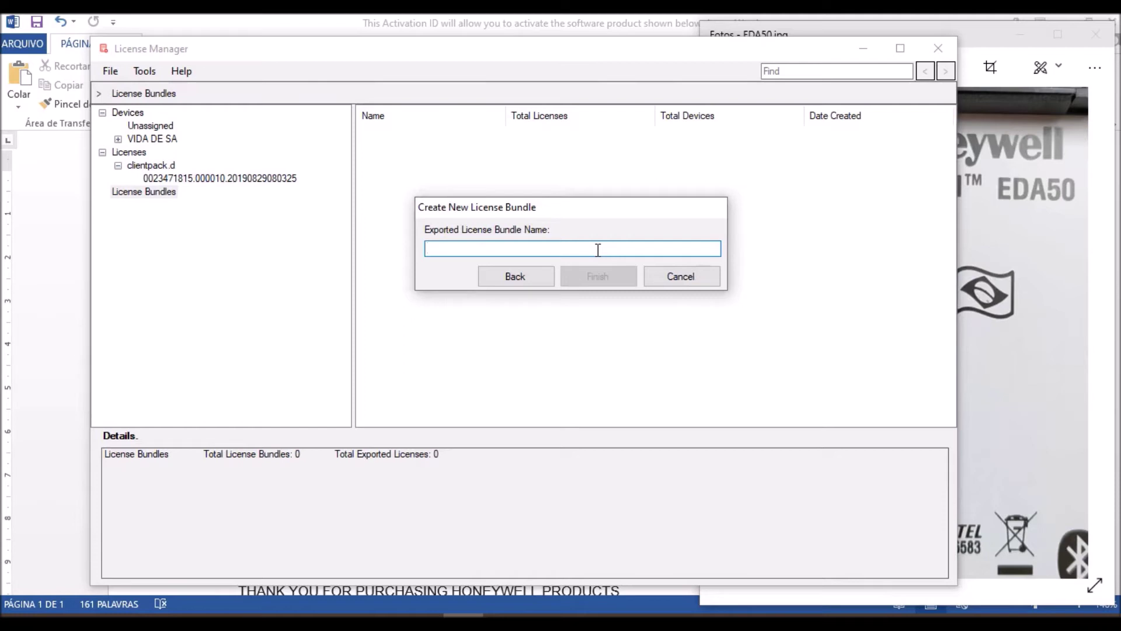
pyautogui.write('VIDA D')
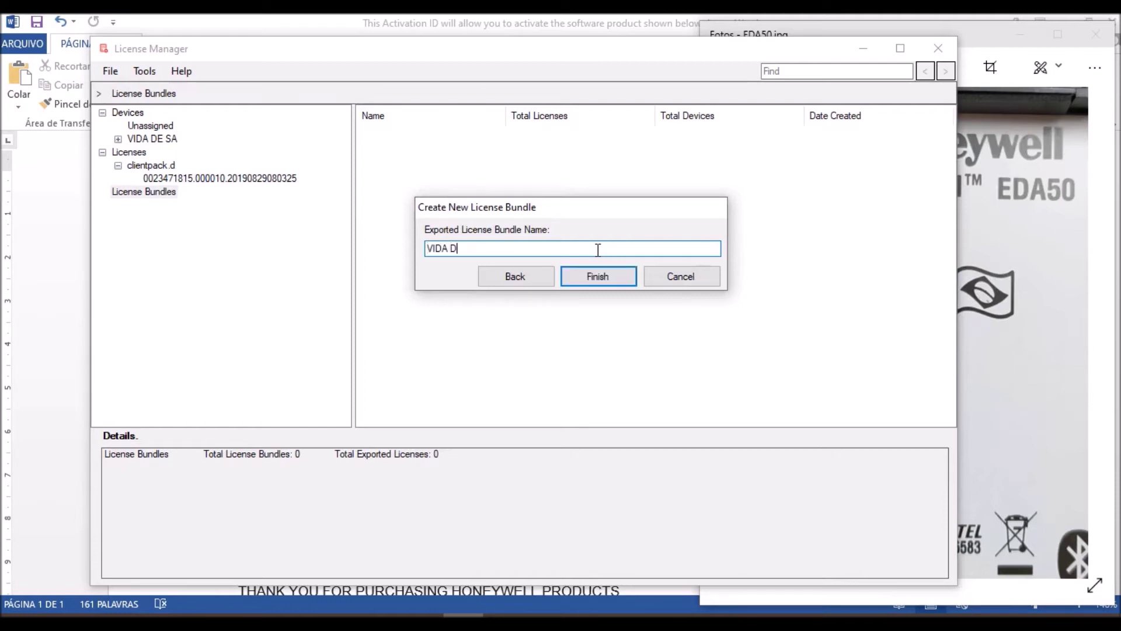
pyautogui.write('E SA - Client Pack')
pyautogui.click(571, 281)
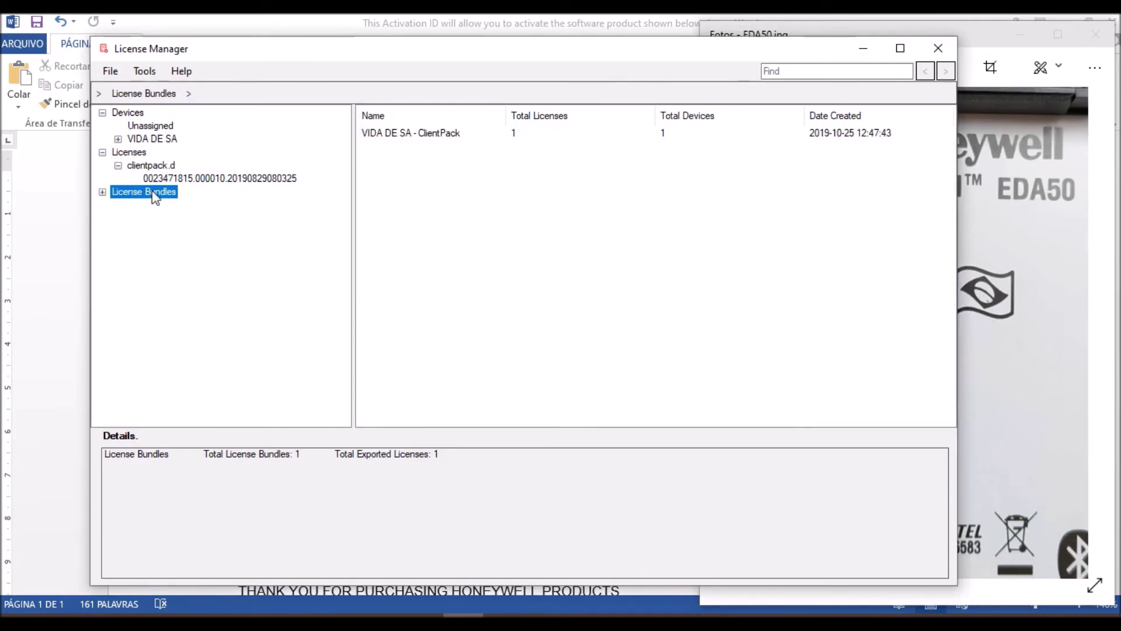
# Step: Expand the VIDA DE SA - ClientPack bundle and review its clientpack.d license, activation ID and assigned device
pyautogui.click(102, 192)
pyautogui.click(159, 206)
pyautogui.click(118, 205)
pyautogui.click(134, 219)
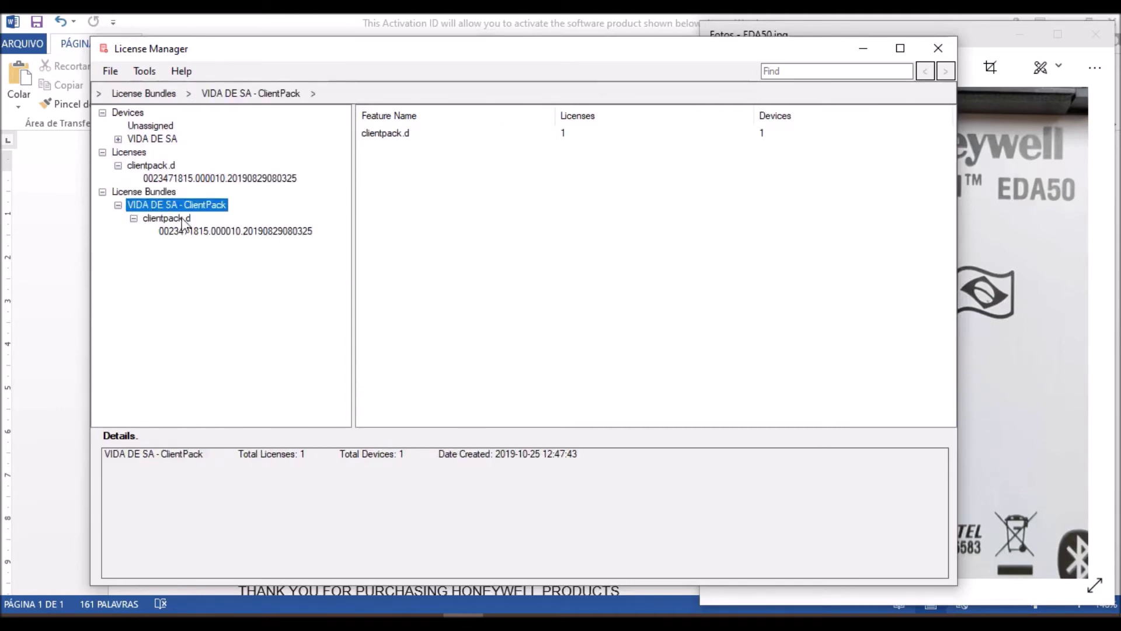
pyautogui.click(162, 219)
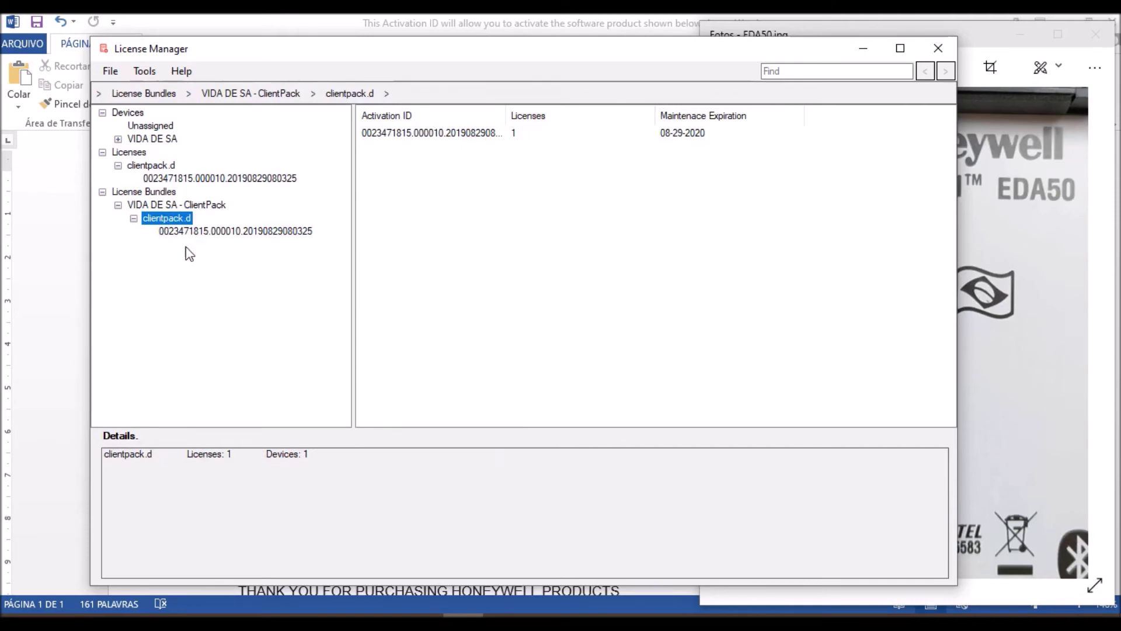
pyautogui.click(198, 232)
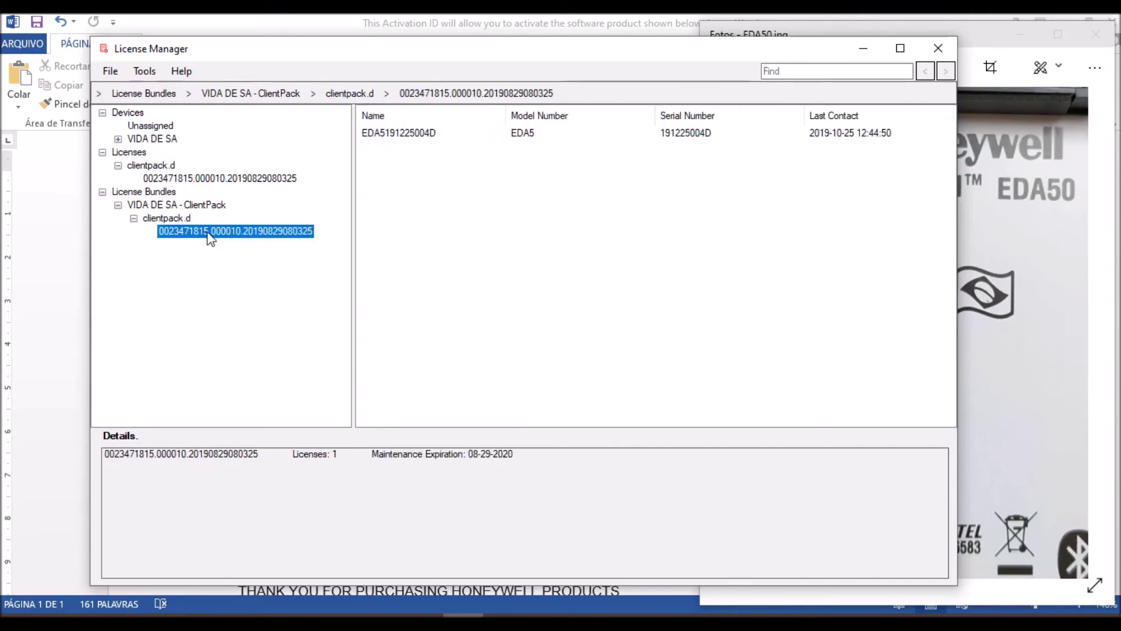
pyautogui.click(389, 183)
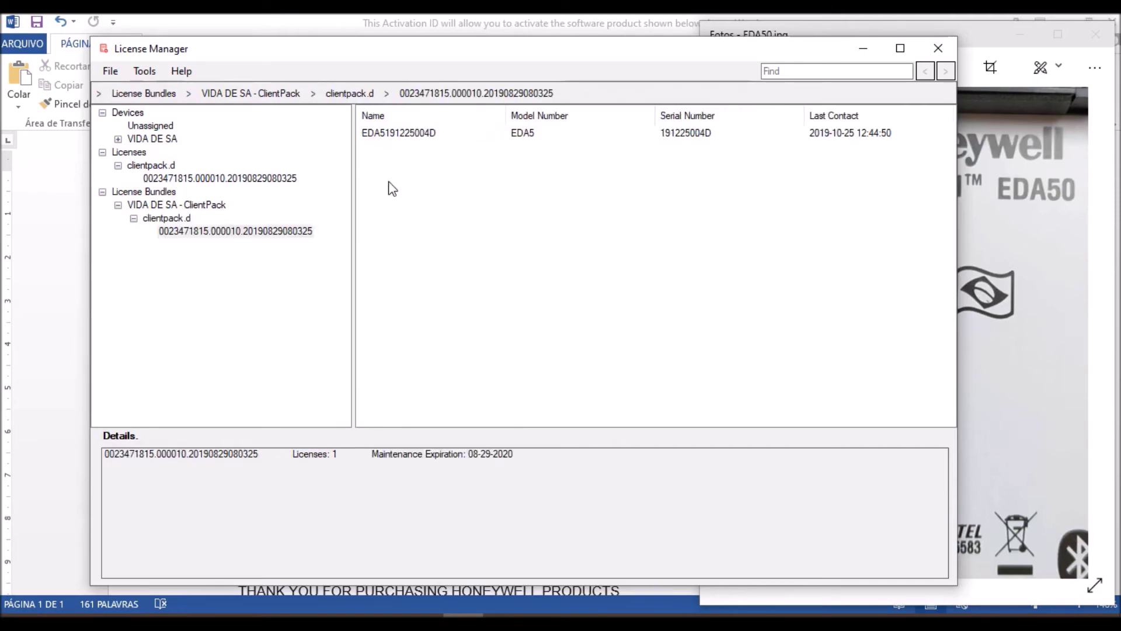
pyautogui.click(397, 133)
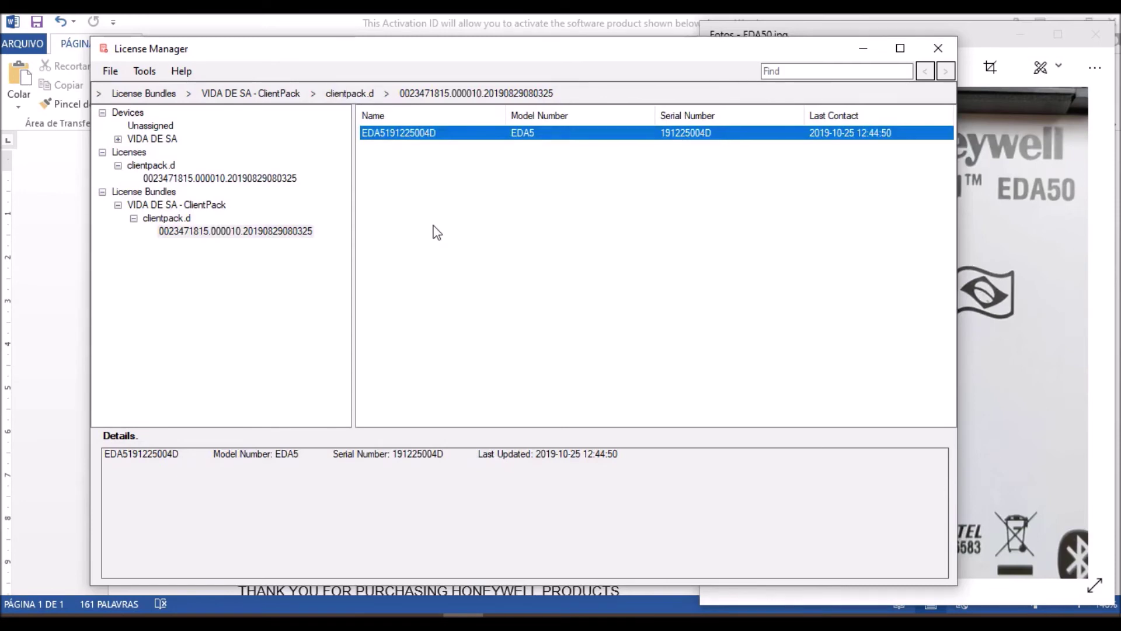
# Step: Check the available and total license counts and the maintenance expiration of clientpack.d under Licenses
pyautogui.click(137, 152)
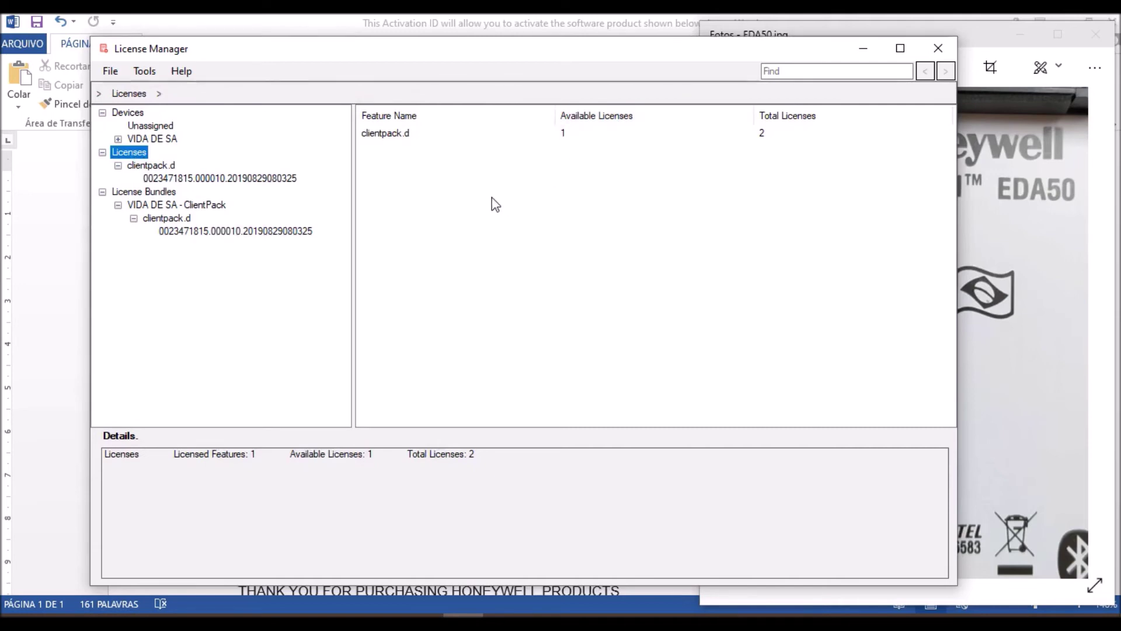
pyautogui.click(179, 178)
pyautogui.click(151, 165)
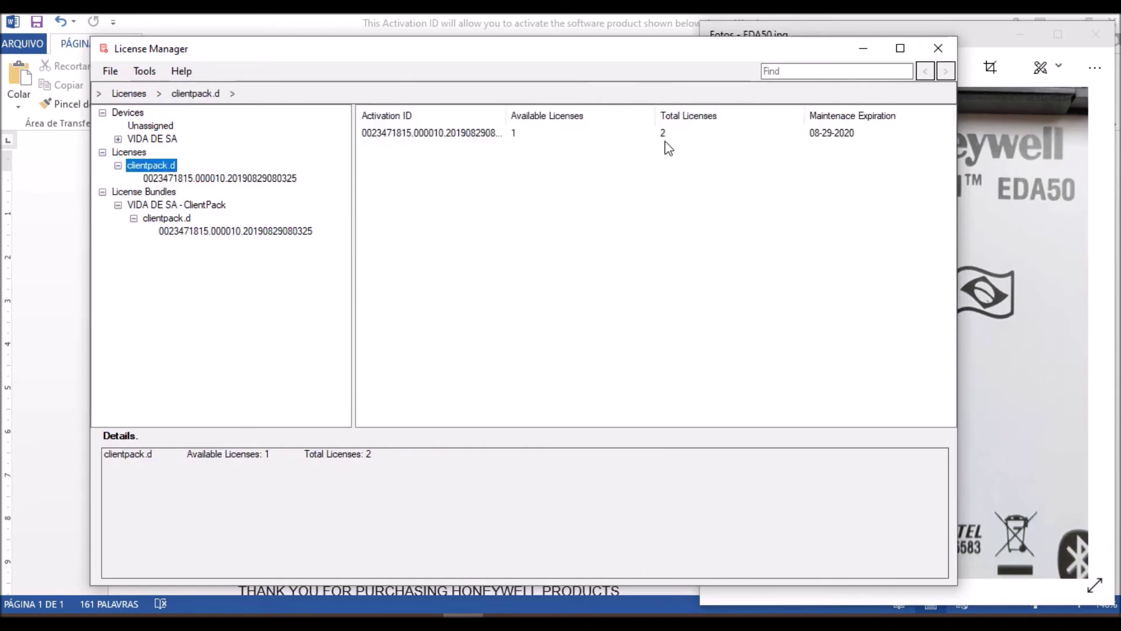
pyautogui.click(422, 135)
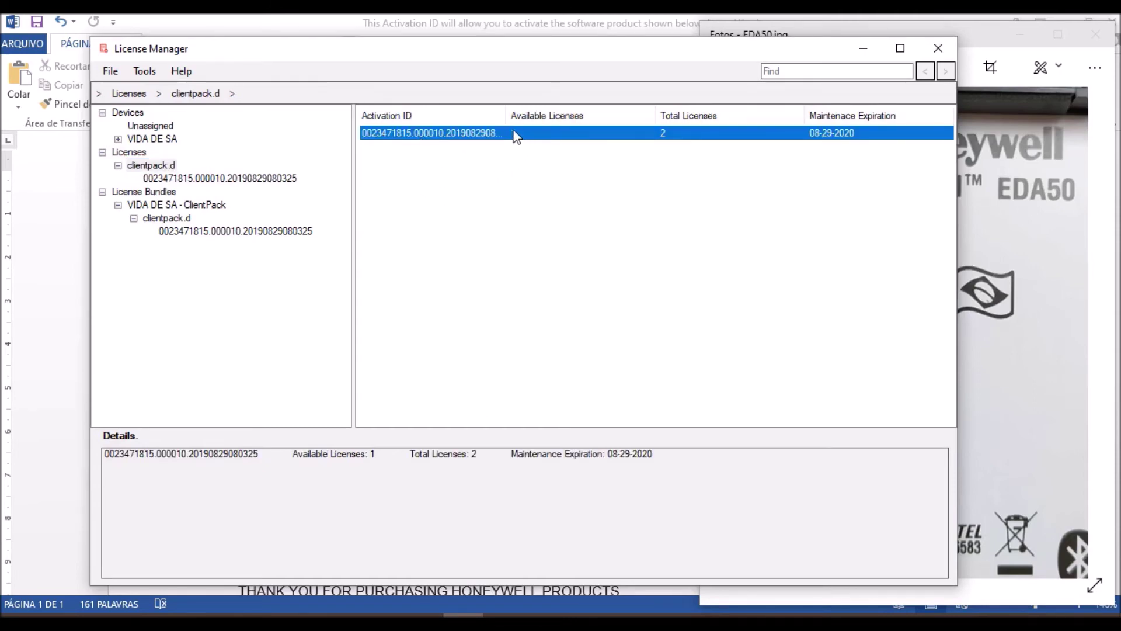
# Step: Export the VIDA DE SA - ClientPack bundle to the Music folder as VIDA DE SA - ClientPack.xml
pyautogui.click(184, 206)
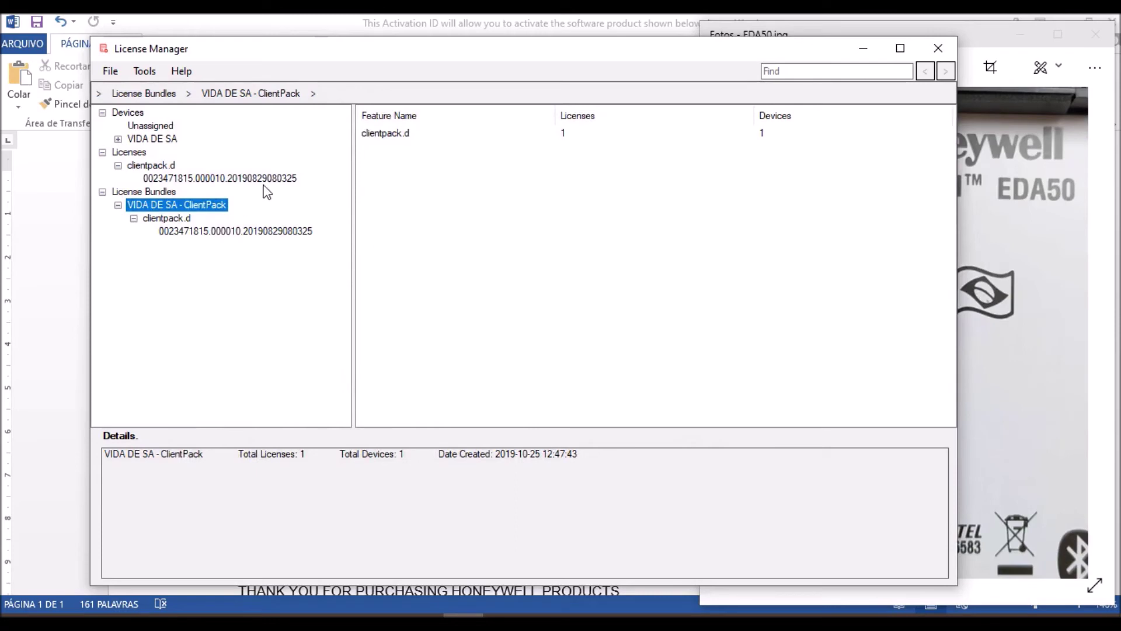
pyautogui.rightClick(194, 211)
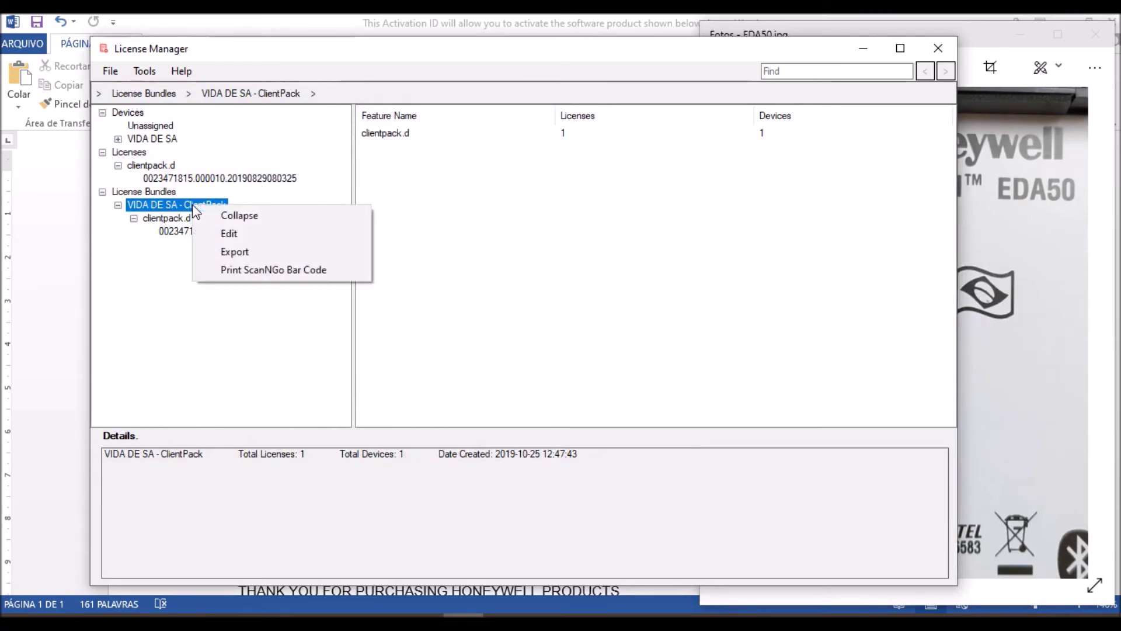
pyautogui.click(275, 251)
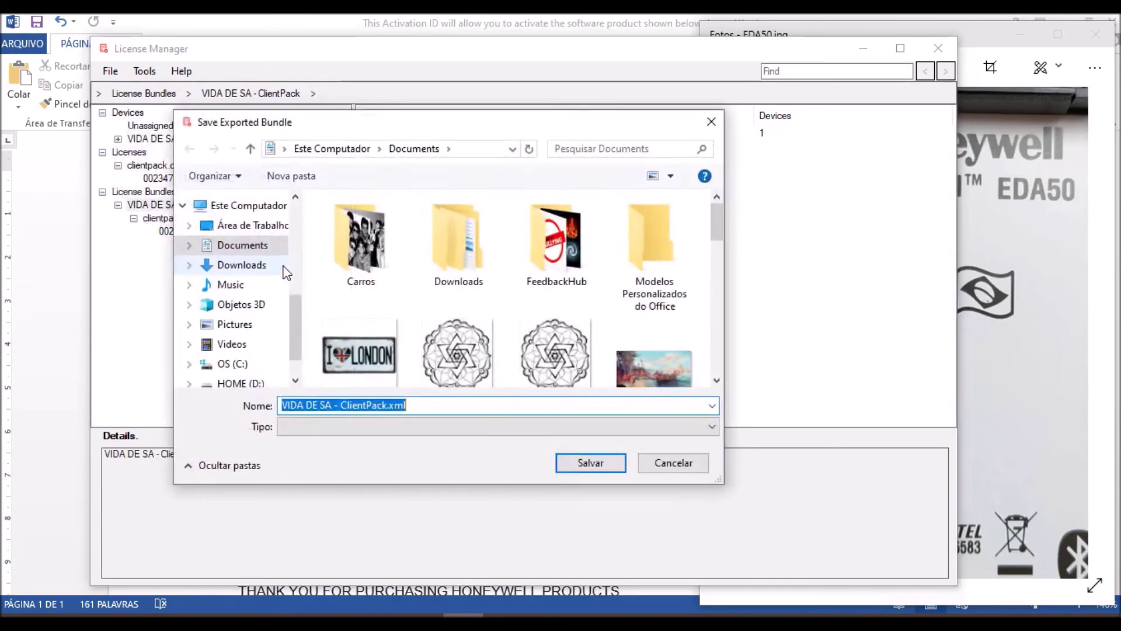
pyautogui.click(231, 285)
pyautogui.click(466, 407)
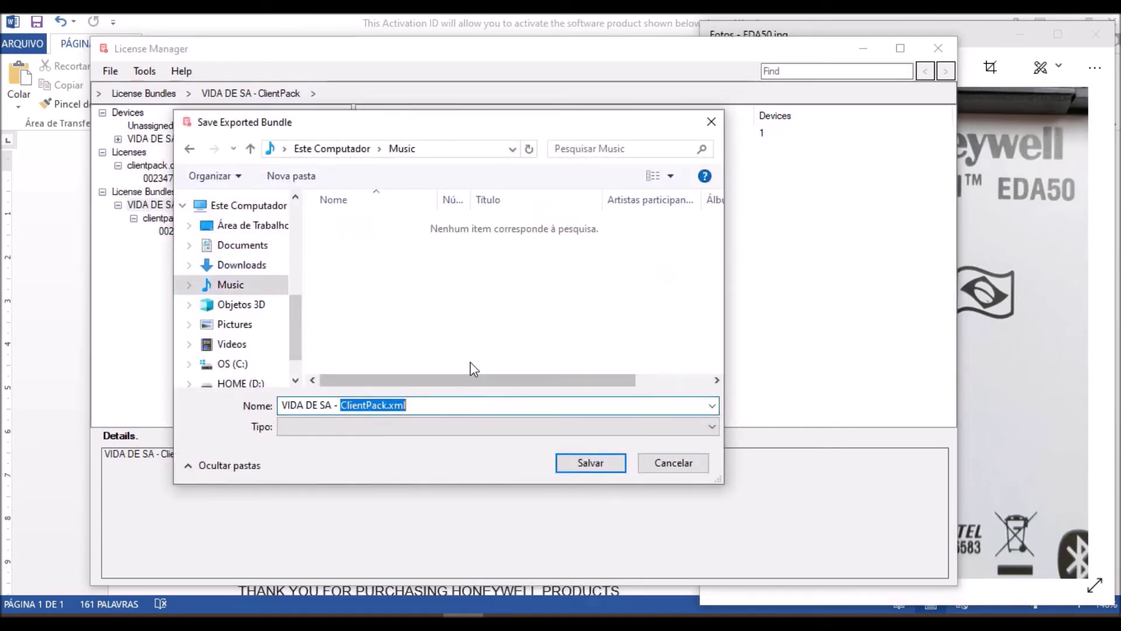
pyautogui.click(454, 404)
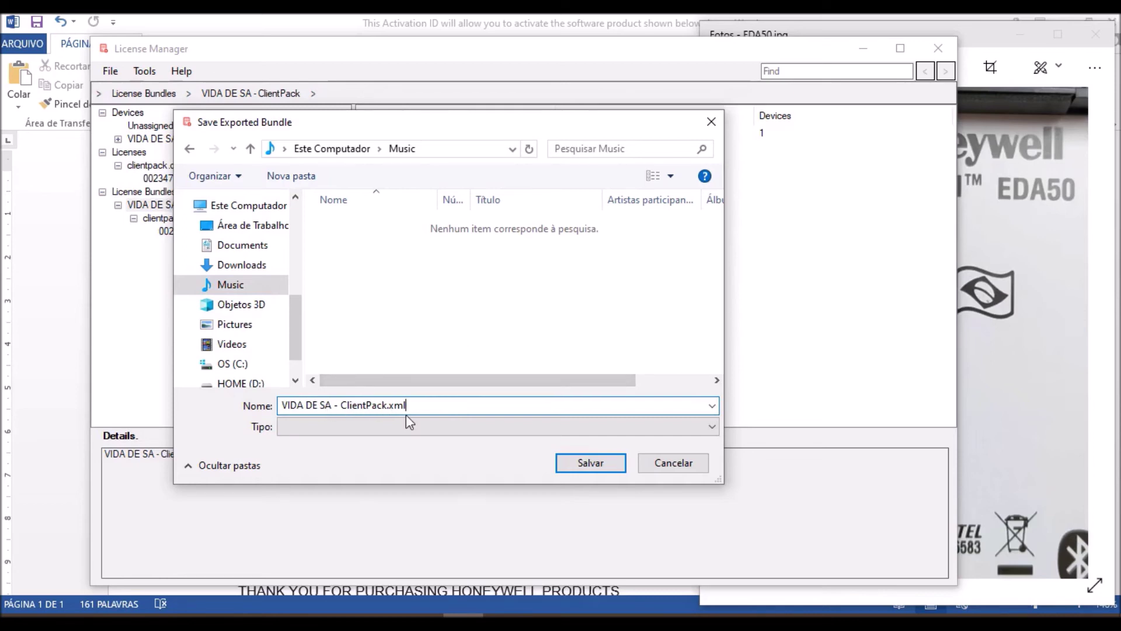
pyautogui.click(559, 461)
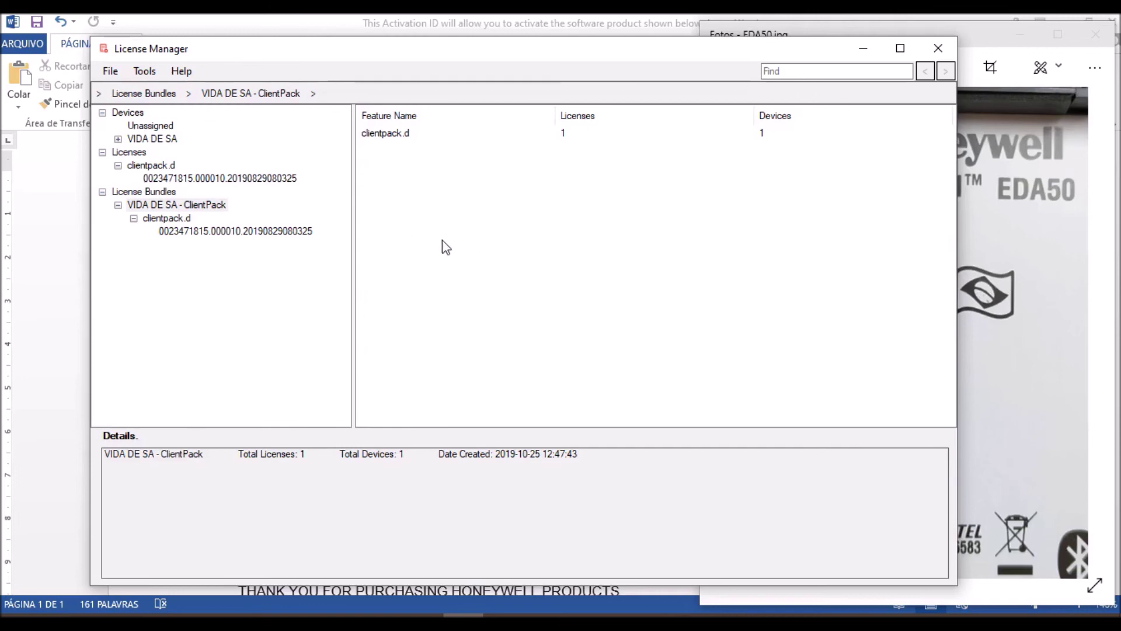
# Step: Open the Add Device form for the VIDA DE SA folder and examine its model number and serial number entries
pyautogui.click(131, 113)
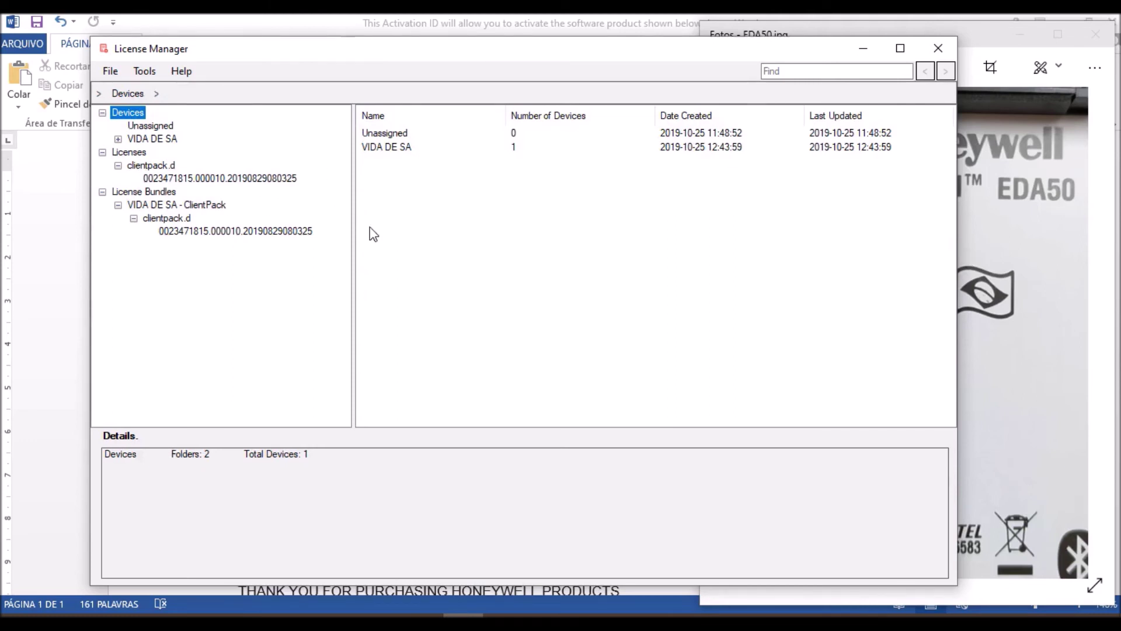
pyautogui.click(153, 142)
pyautogui.rightClick(153, 143)
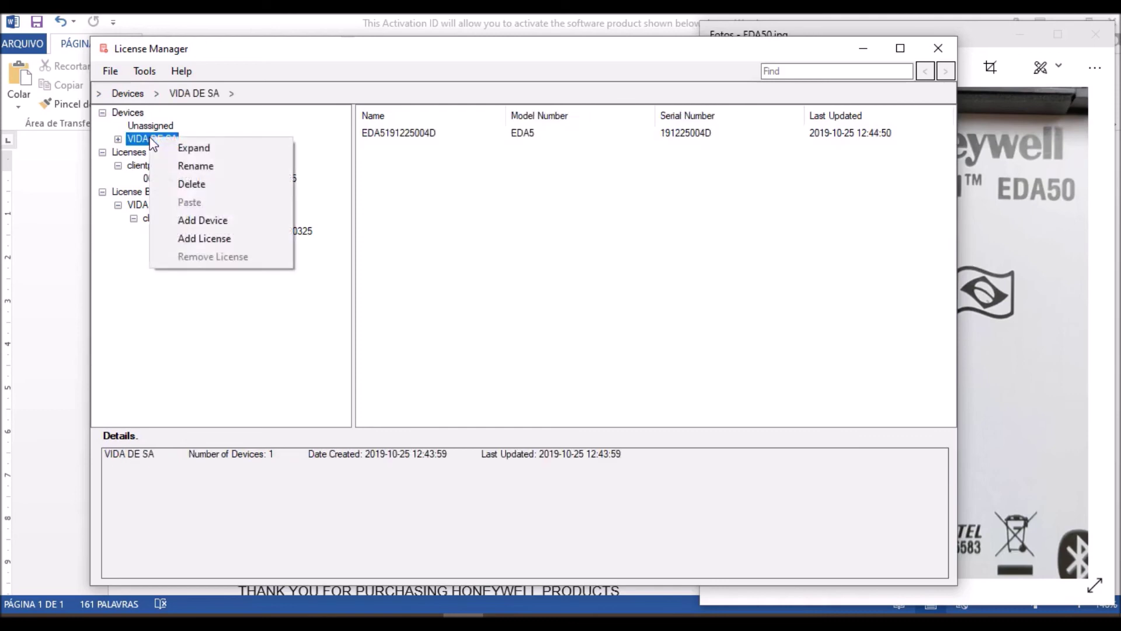
pyautogui.click(223, 222)
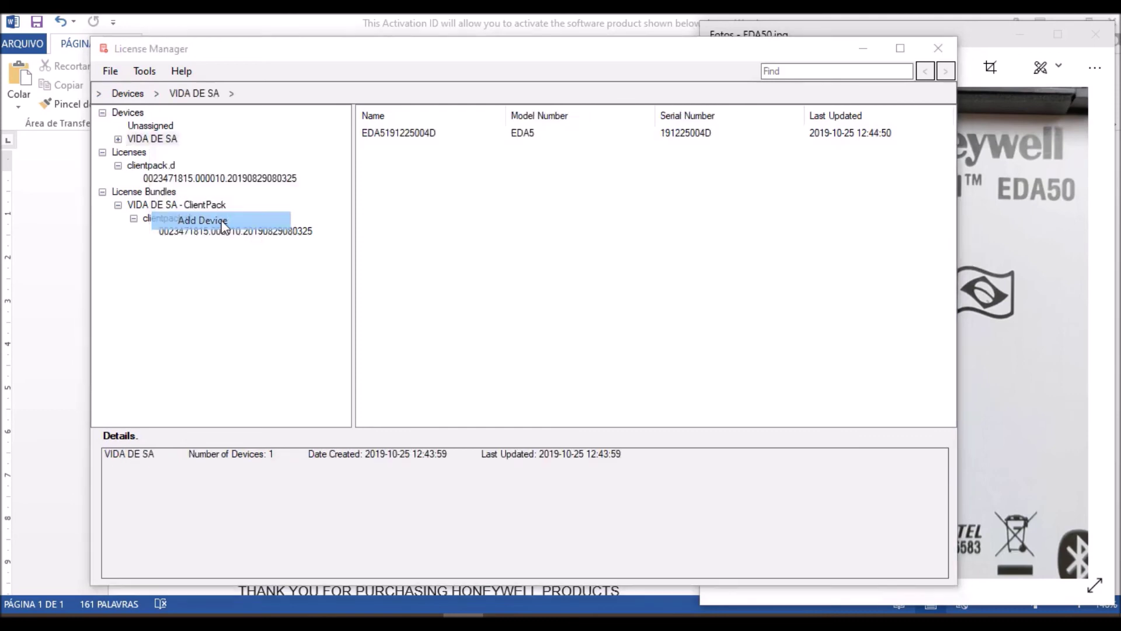
pyautogui.moveTo(537, 191); pyautogui.dragTo(529, 160)
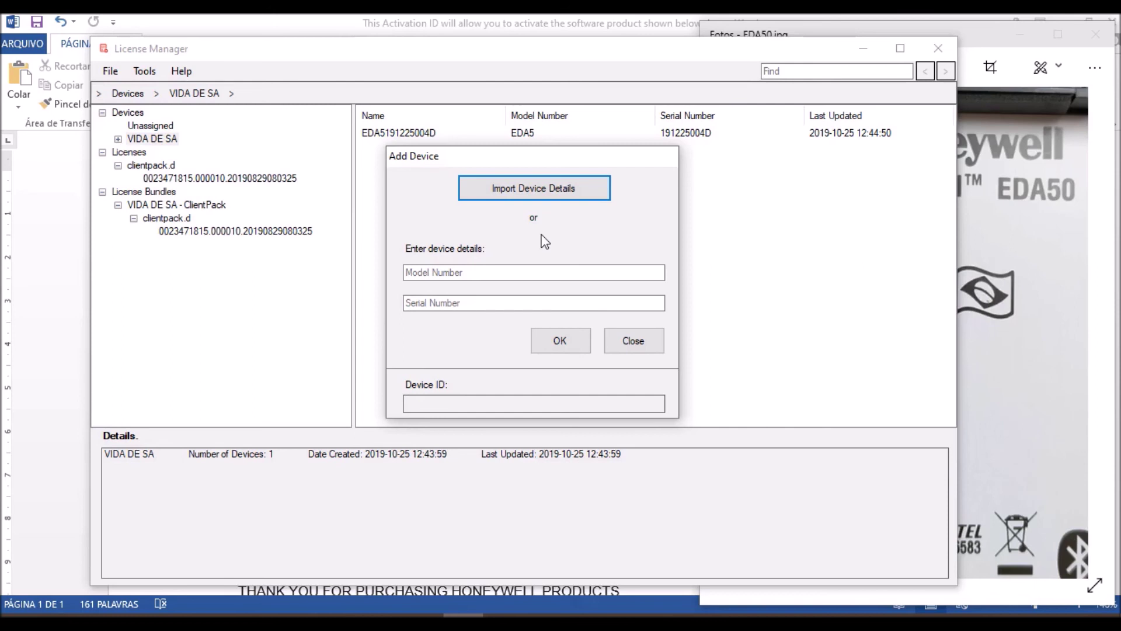
pyautogui.click(528, 273)
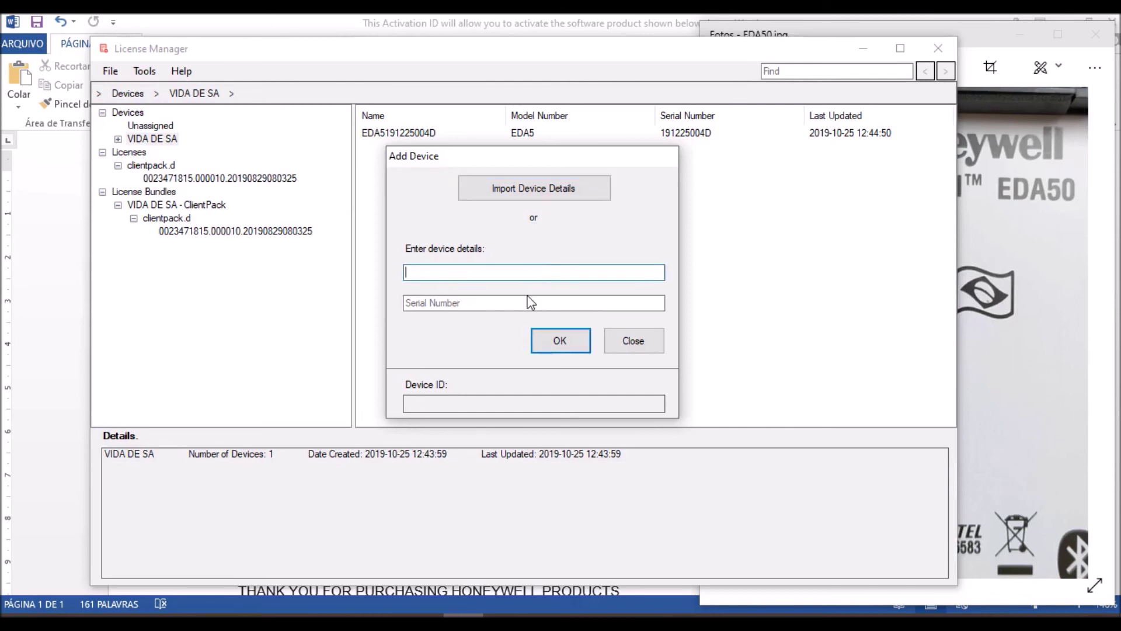
pyautogui.click(528, 301)
pyautogui.click(517, 272)
pyautogui.click(516, 303)
pyautogui.click(516, 271)
pyautogui.click(516, 302)
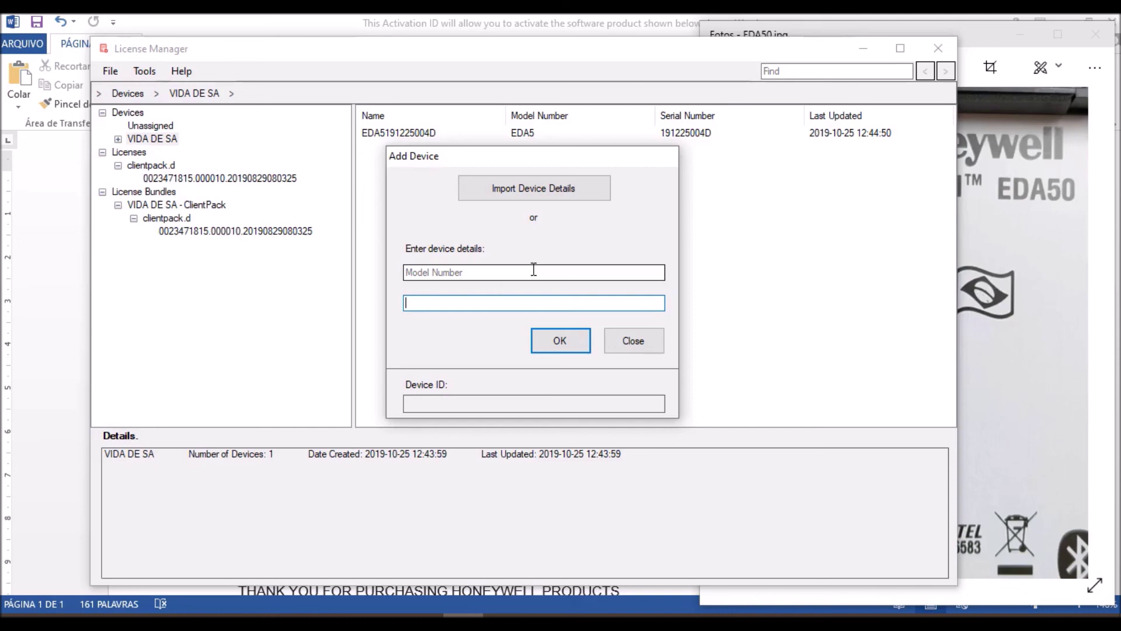
# Step: View the file selection for importing device details, and close the Add Device form without adding a device
pyautogui.click(534, 188)
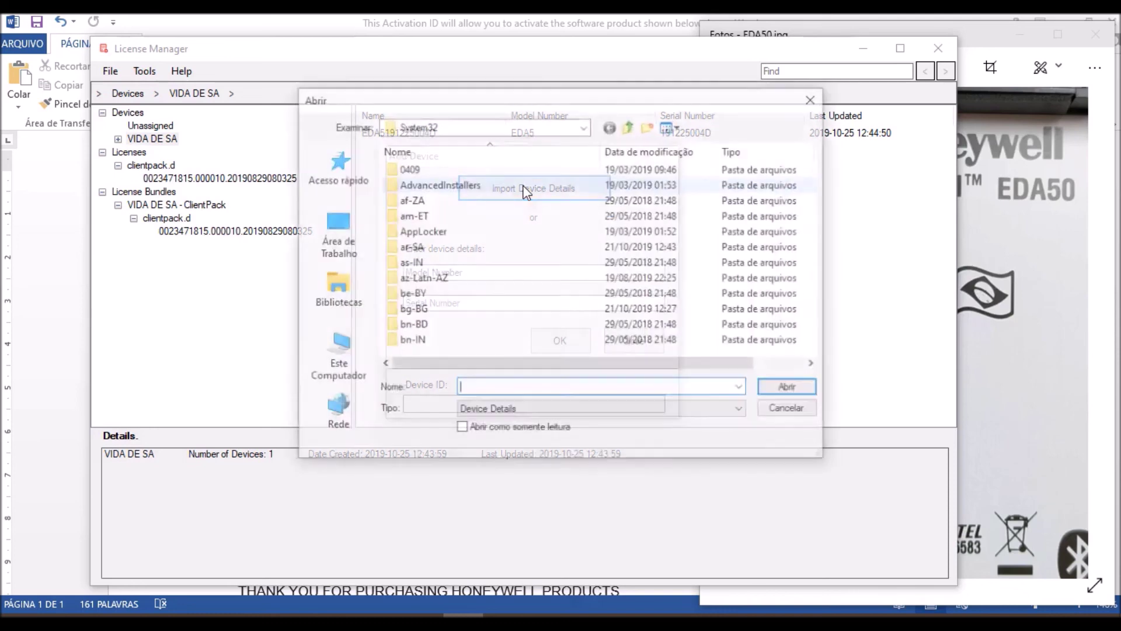
pyautogui.click(800, 410)
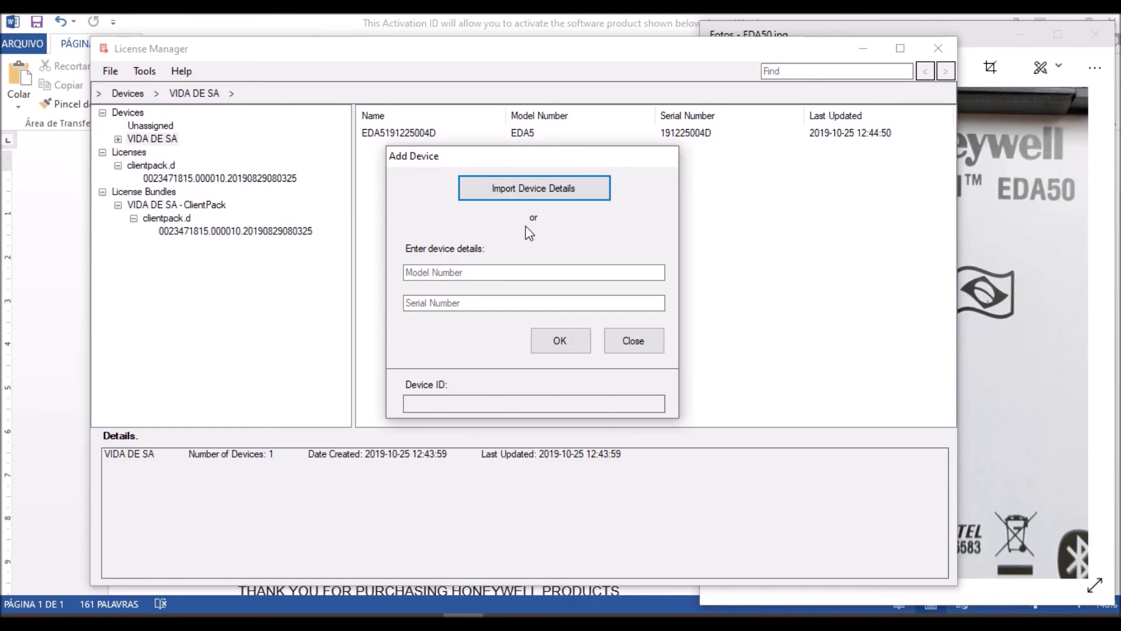
pyautogui.click(634, 340)
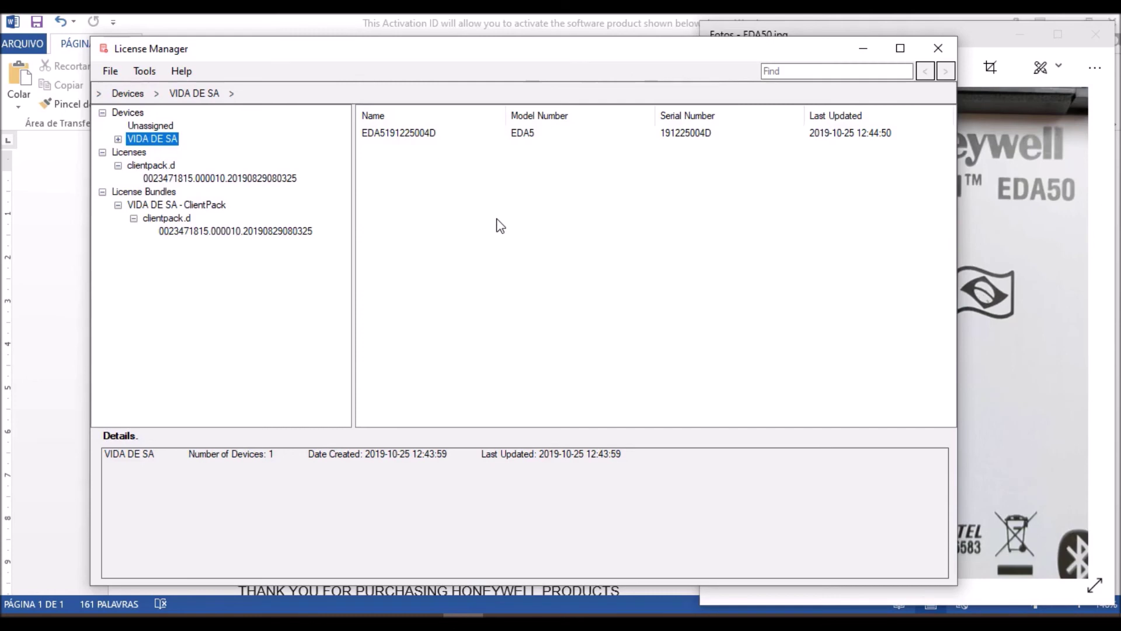
# Step: Review the features and the license and device counts of the VIDA DE SA - ClientPack license bundle
pyautogui.moveTo(511, 53); pyautogui.dragTo(523, 51)
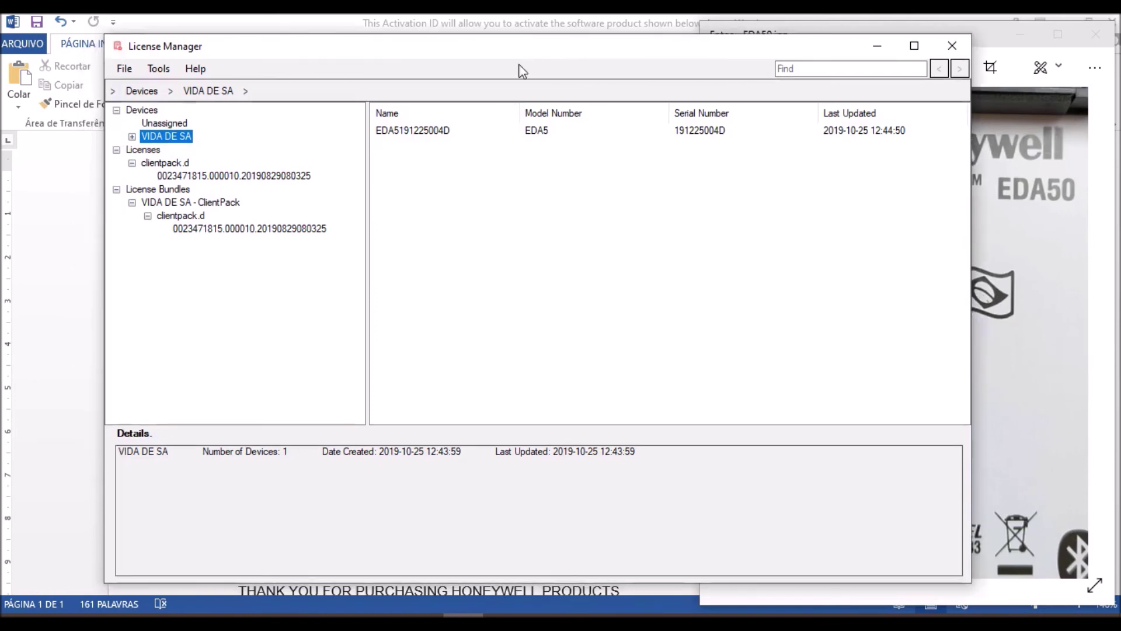
pyautogui.click(510, 256)
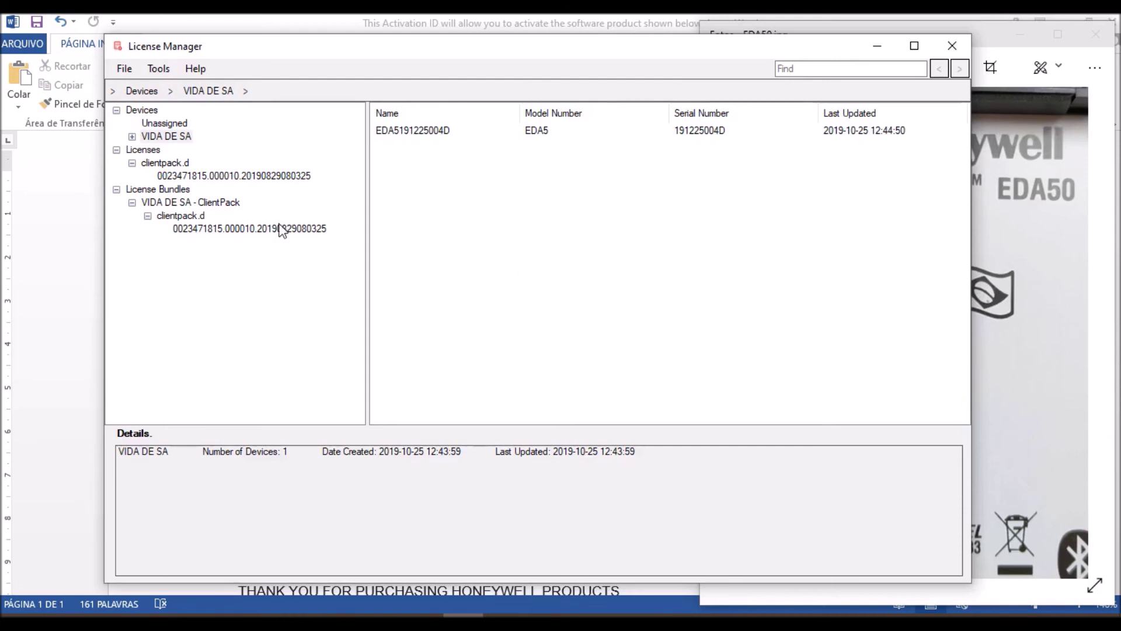
pyautogui.click(223, 204)
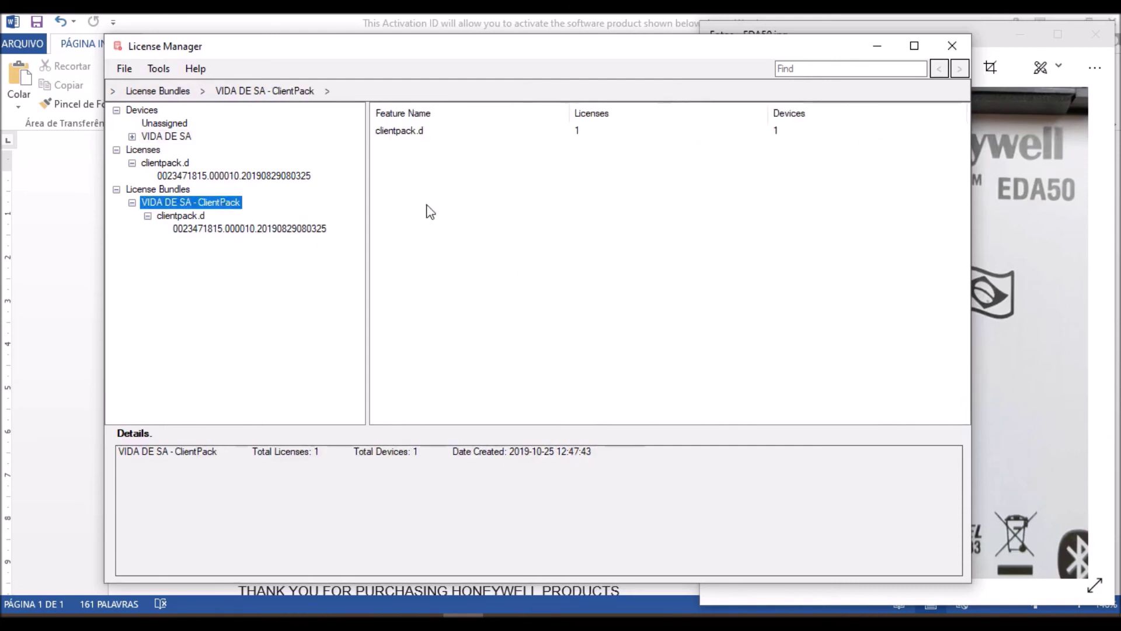